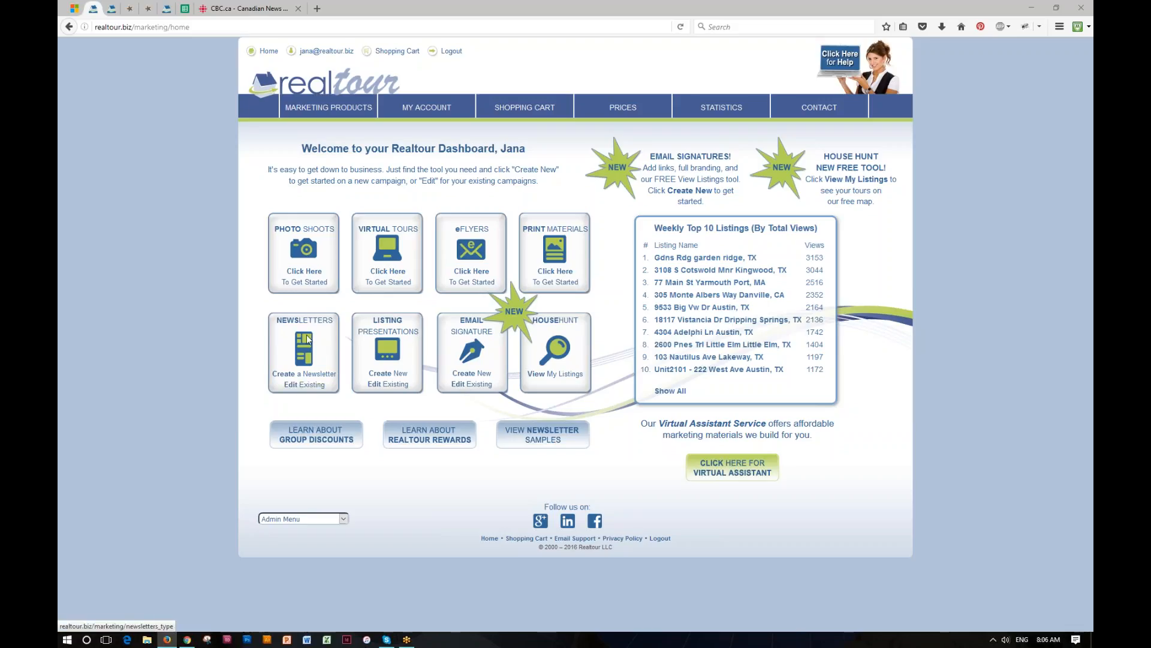
- Start creating a new newsletter from the Newsletters section of the dashboard
click(306, 376)
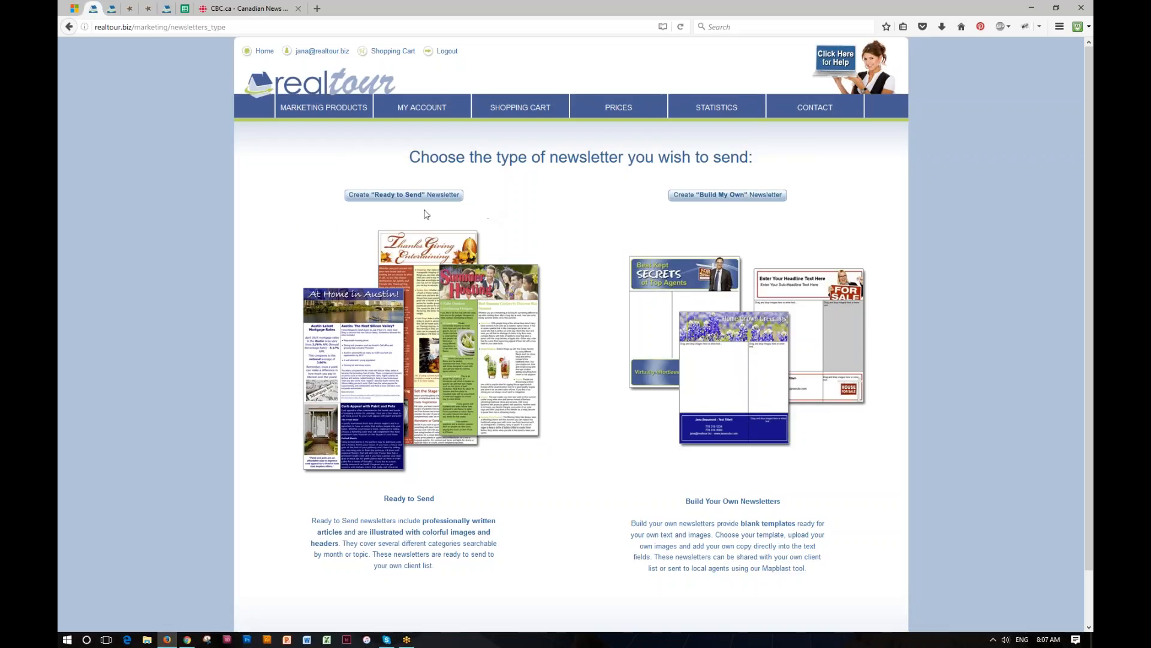
- Create a Ready to Send newsletter blast named 'My November Newslette' and save it
click(394, 200)
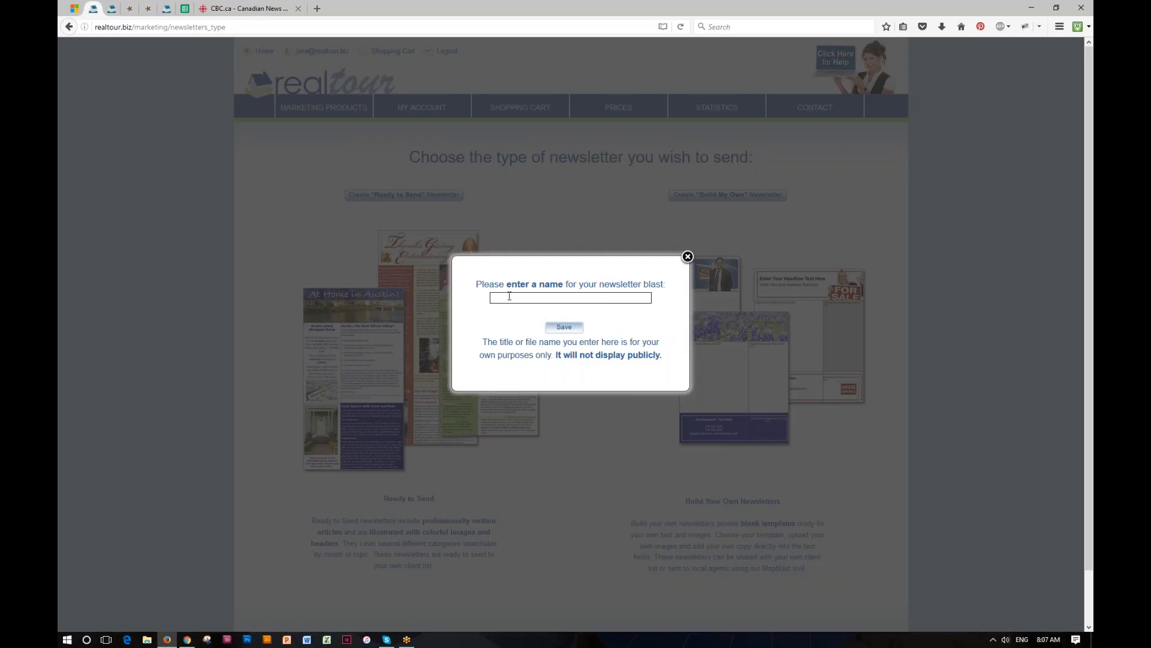
text(My November Newsletter)
click(565, 328)
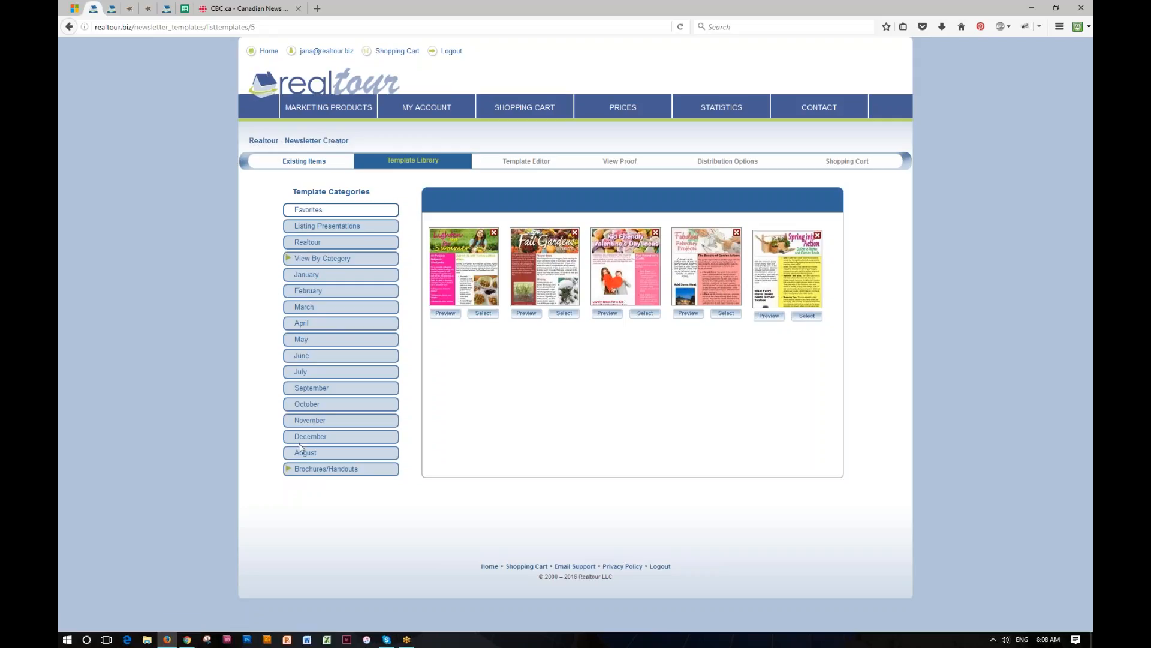
- Browse the November and Buyers' Tips templates, ending back on the November category
click(310, 420)
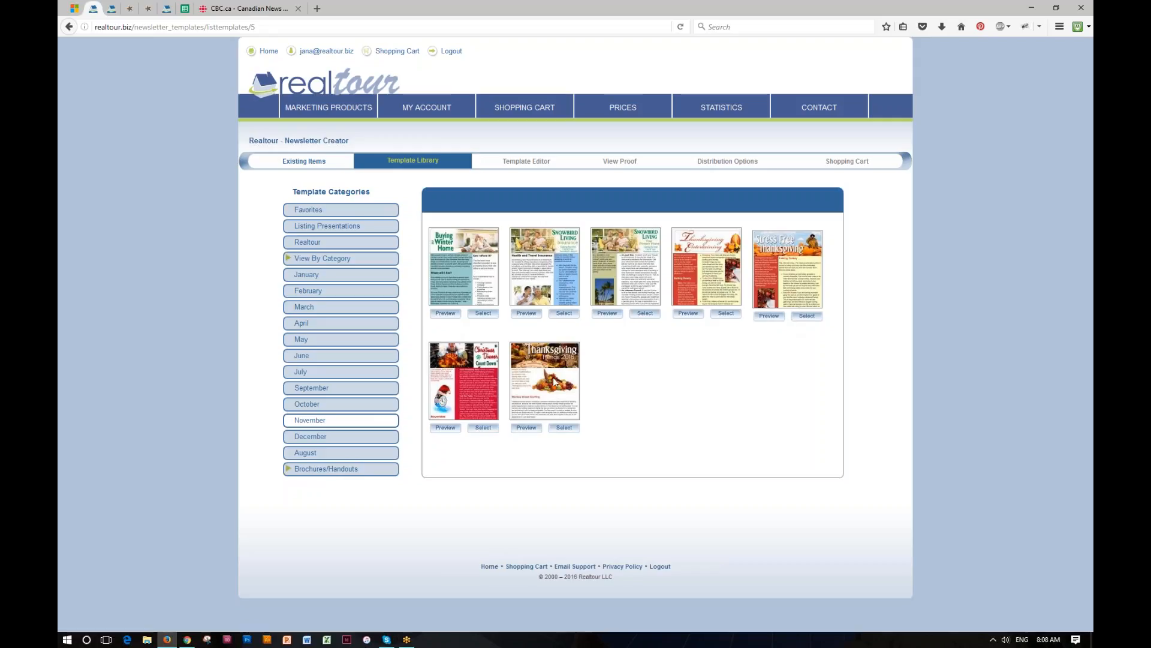
click(324, 260)
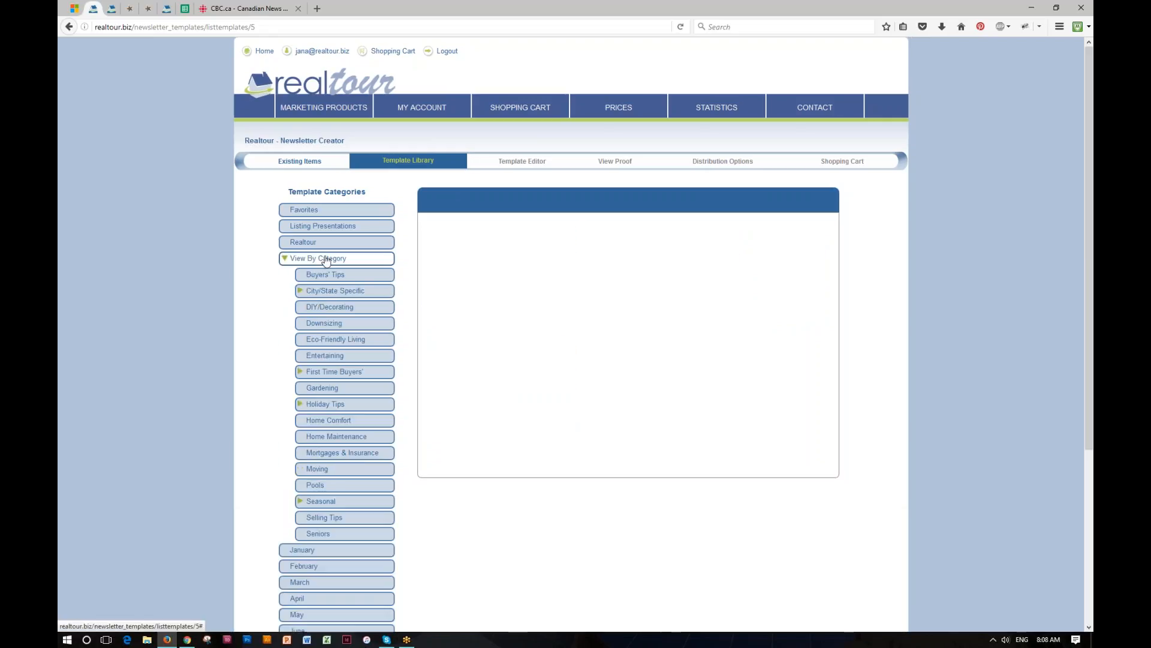
click(327, 274)
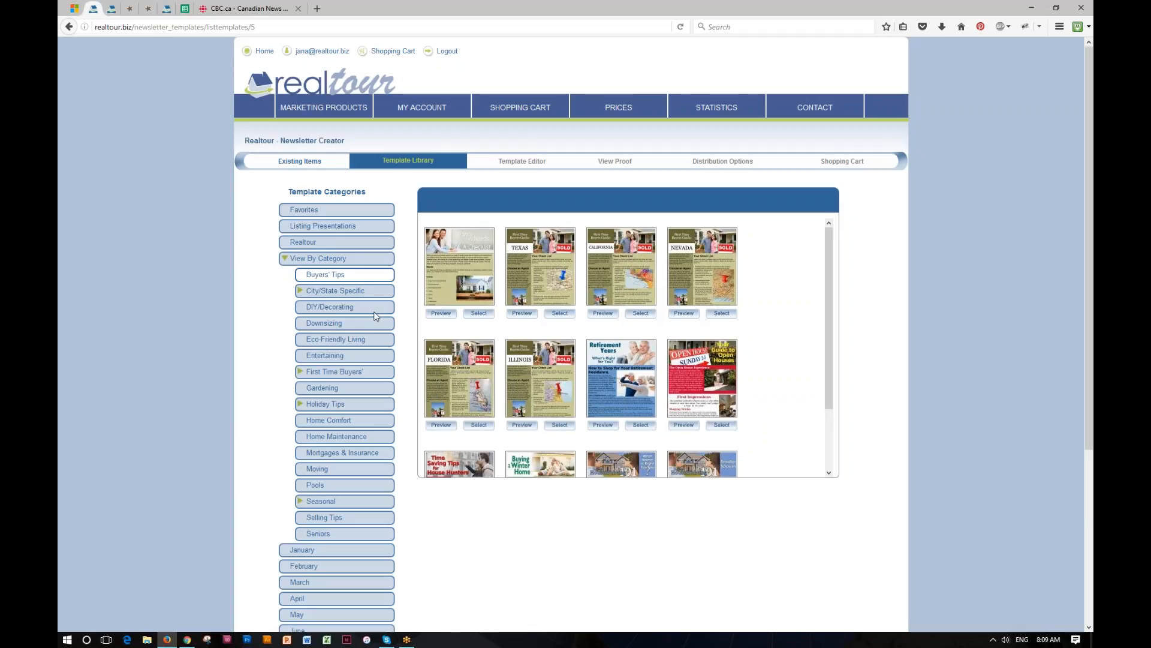
click(329, 259)
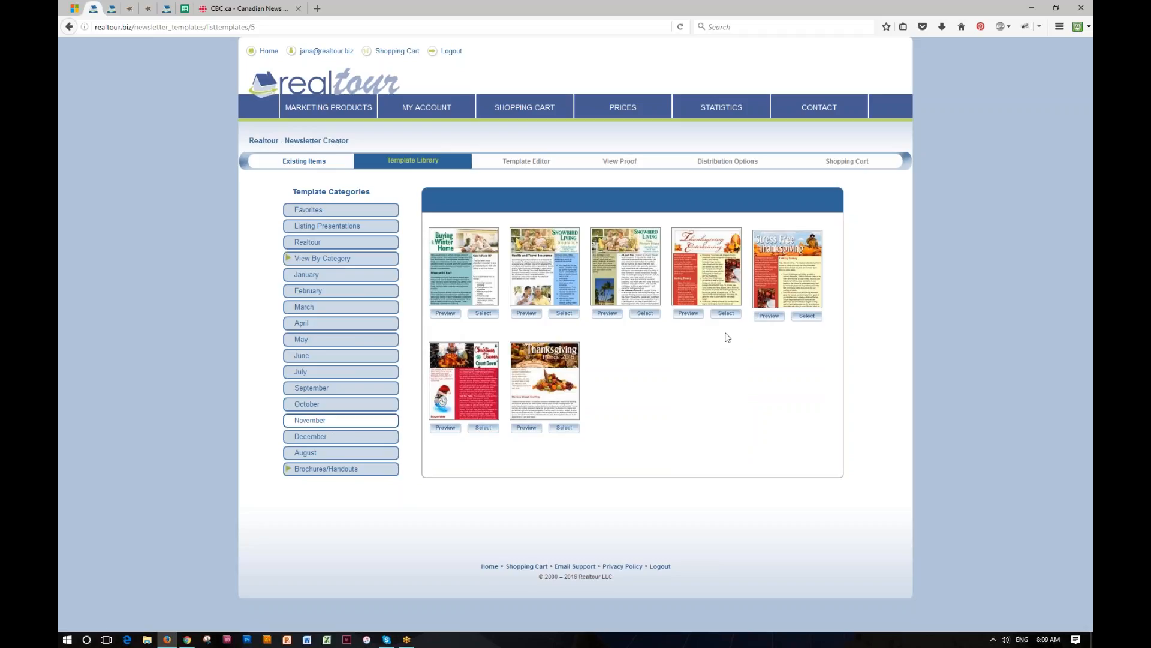
- Preview the Thanksgiving Entertaining template, then select it for the newsletter
click(688, 313)
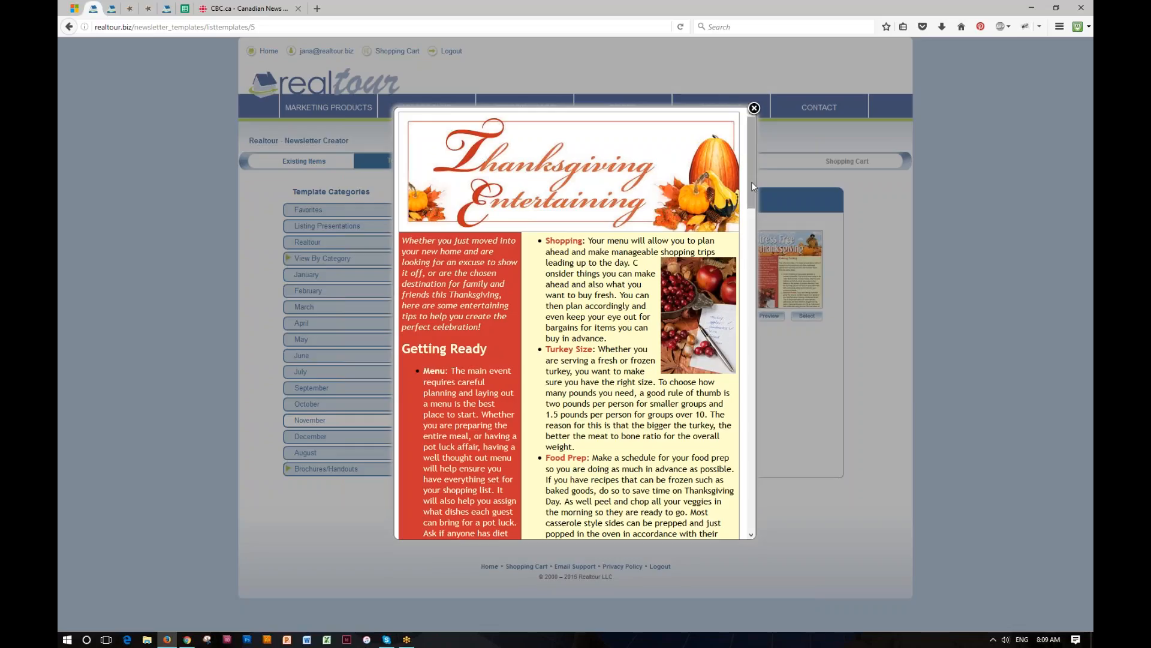
drag(751, 182, 753, 111)
click(754, 109)
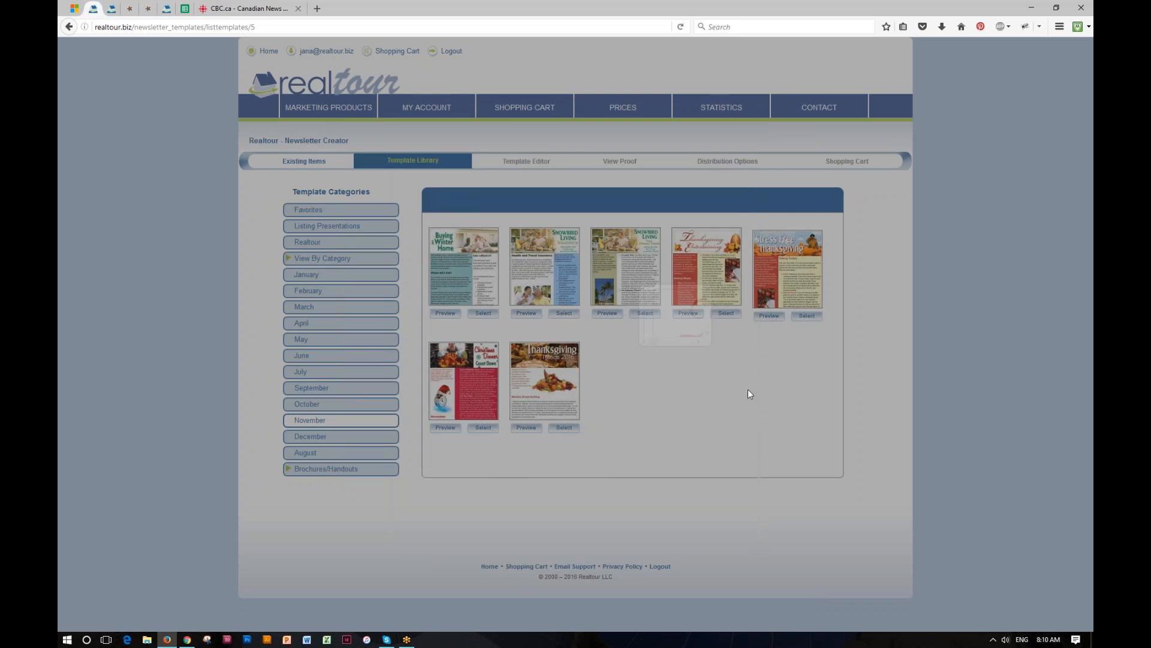
click(728, 314)
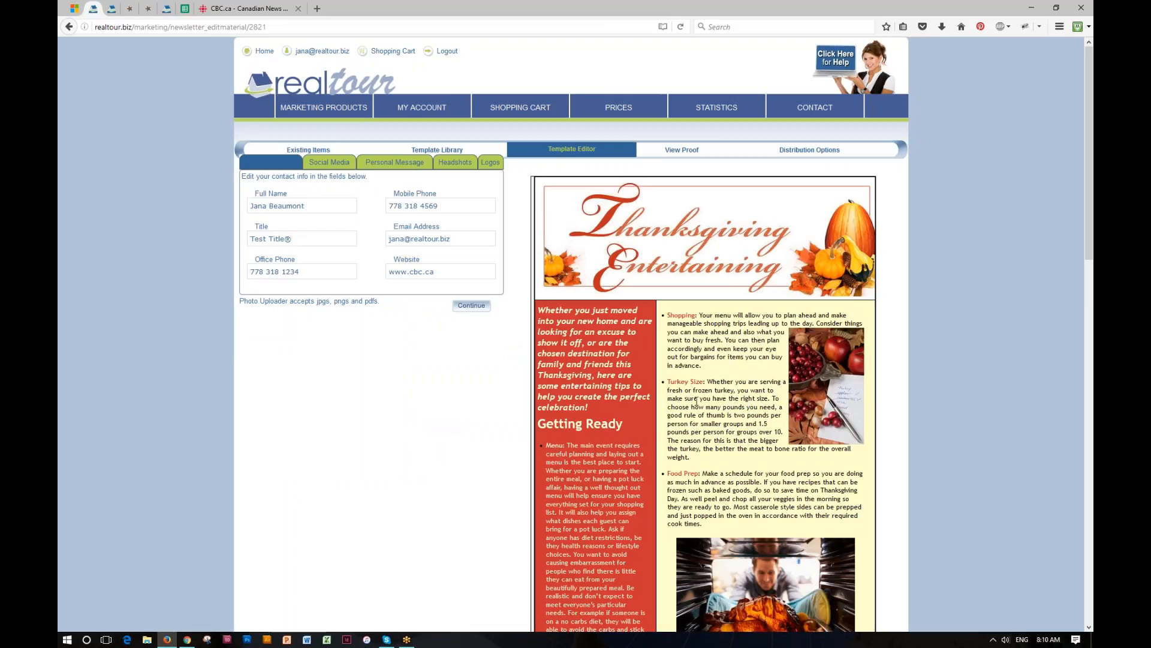
- Replace the contact's full name with 'My Name' in the signature details
scroll(696, 400, down, 5)
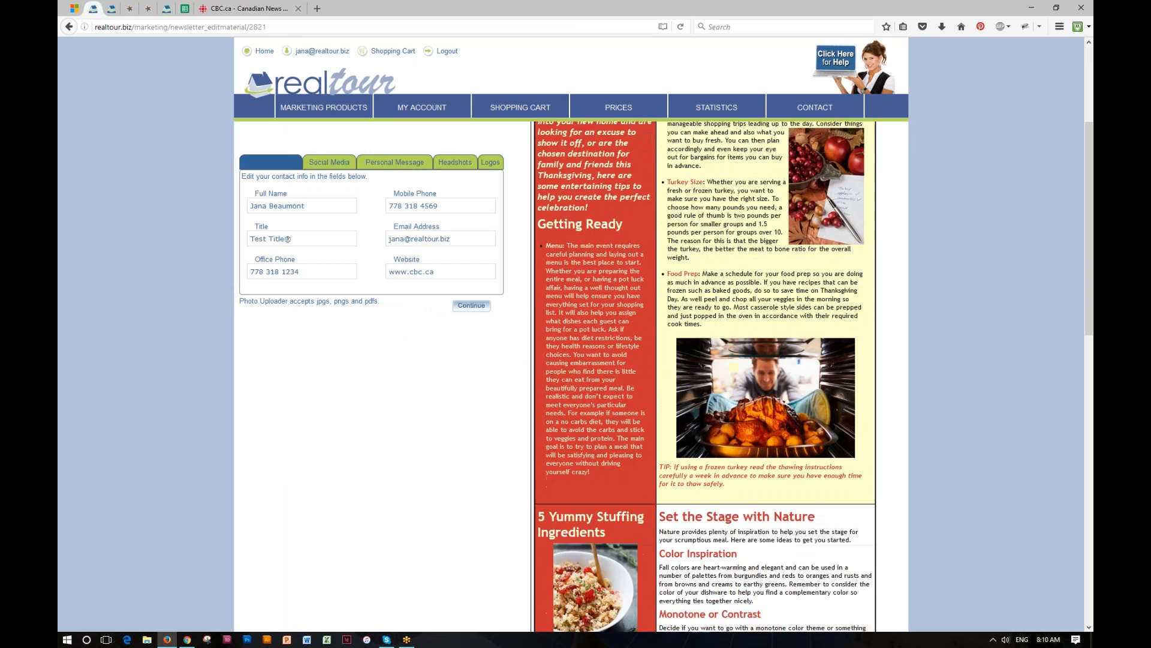
scroll(691, 405, down, 15)
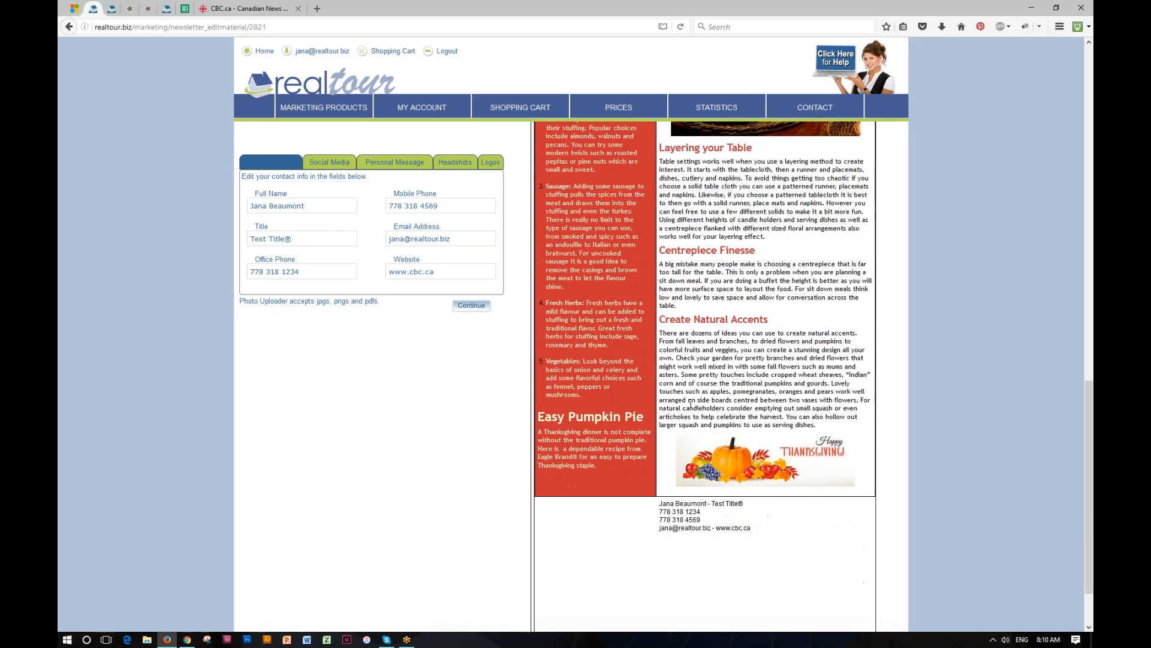
scroll(690, 407, down, 2)
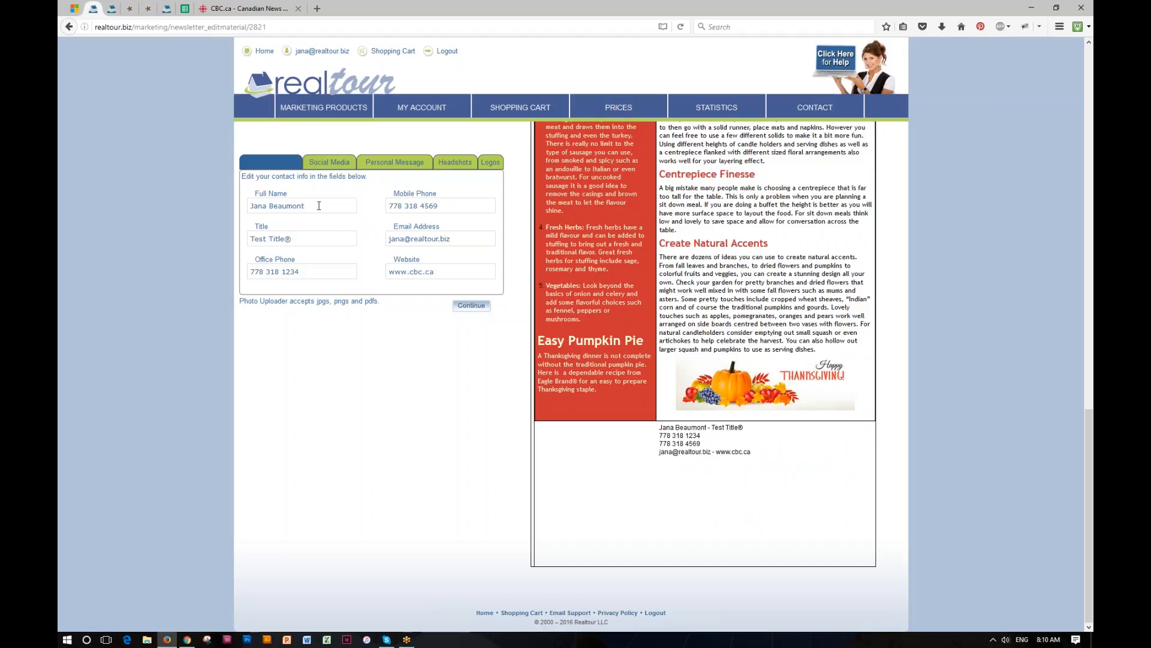
drag(302, 206, 243, 204)
text(My Name)
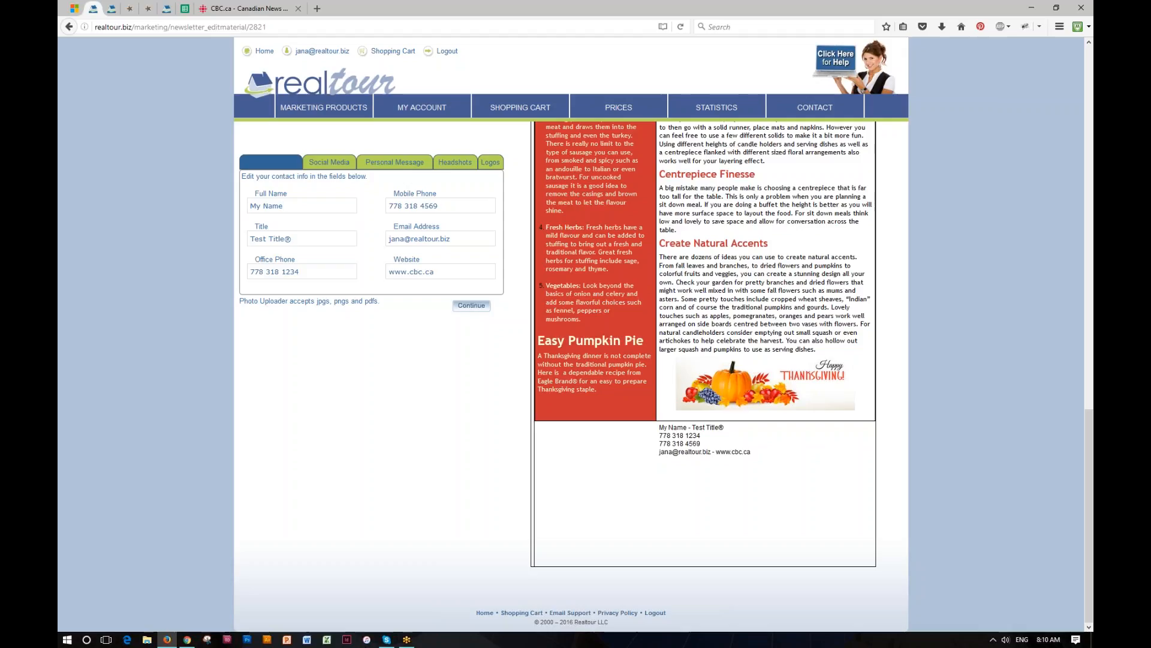
click(331, 163)
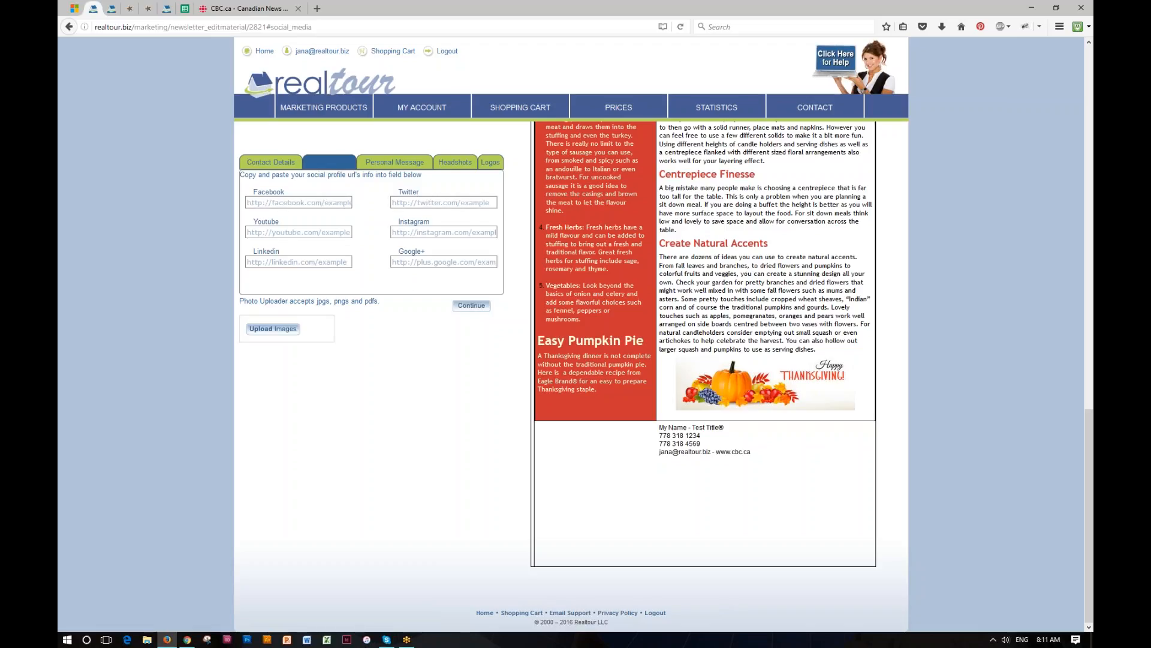
- Fill the Facebook, Youtube, Linkedin, Twitter and Instagram link fields with placeholder 'q' entries
click(324, 202)
text(q)
click(320, 233)
text(q)
click(314, 262)
text(q)
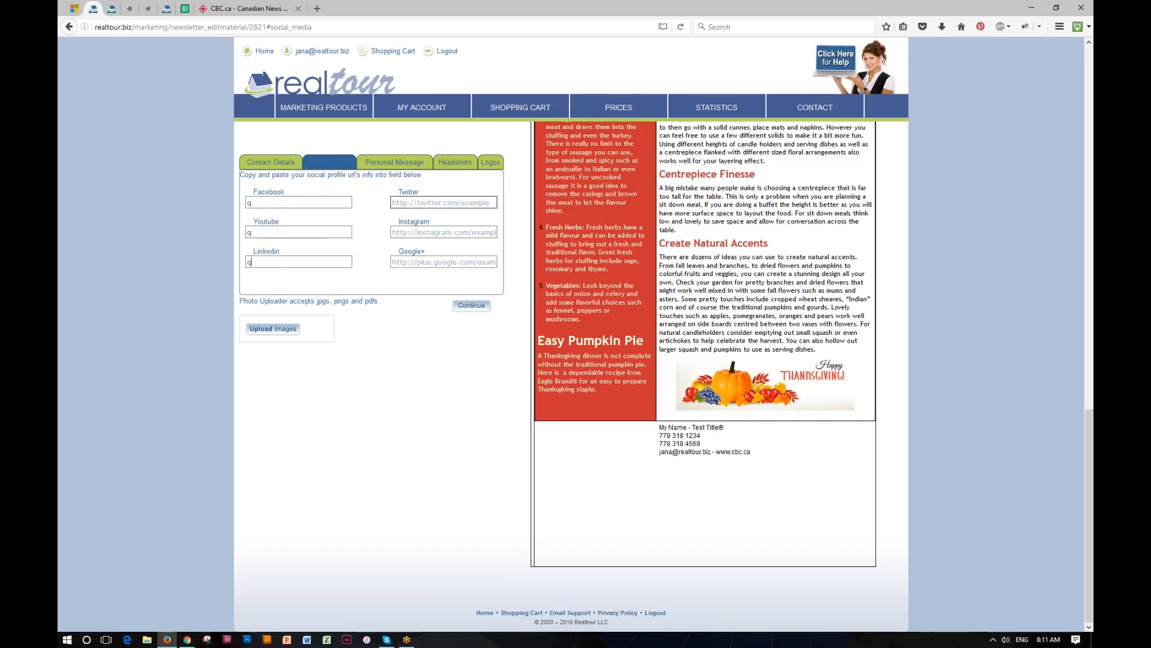
click(418, 203)
text(q)
click(415, 231)
text(q)
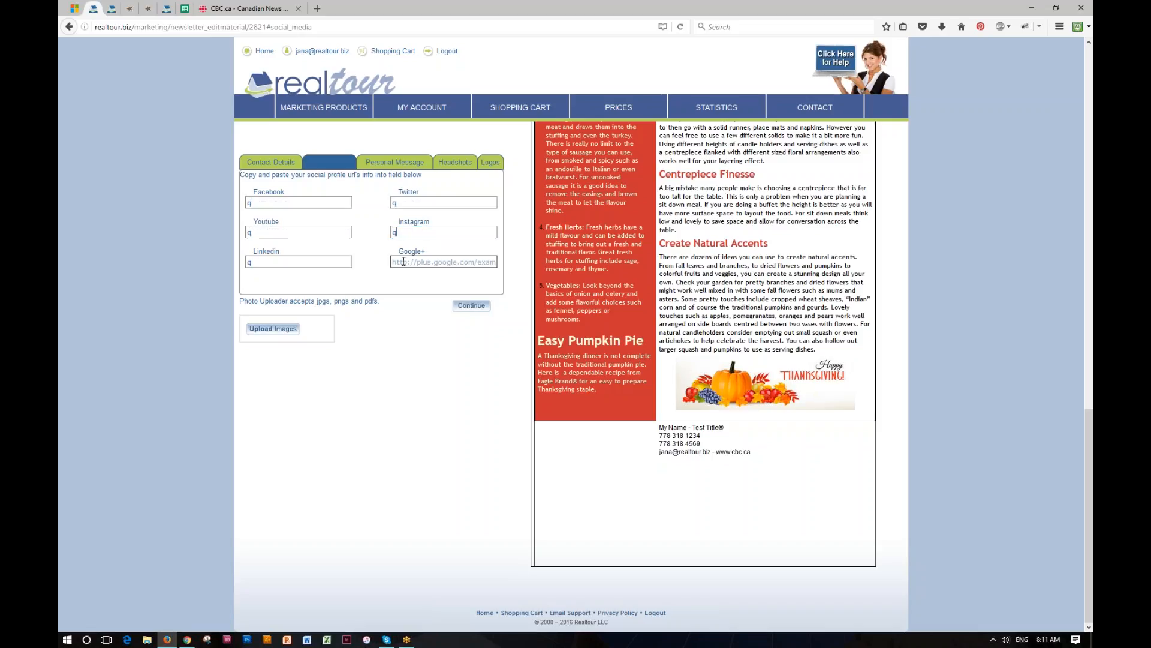
text(q)
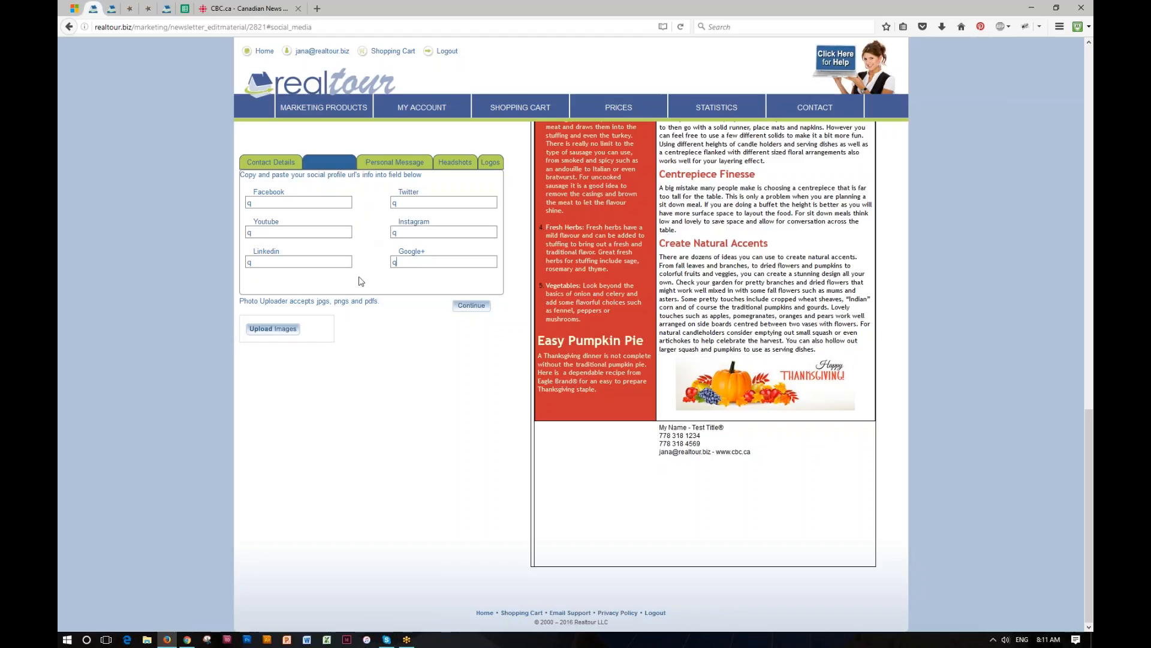
click(393, 166)
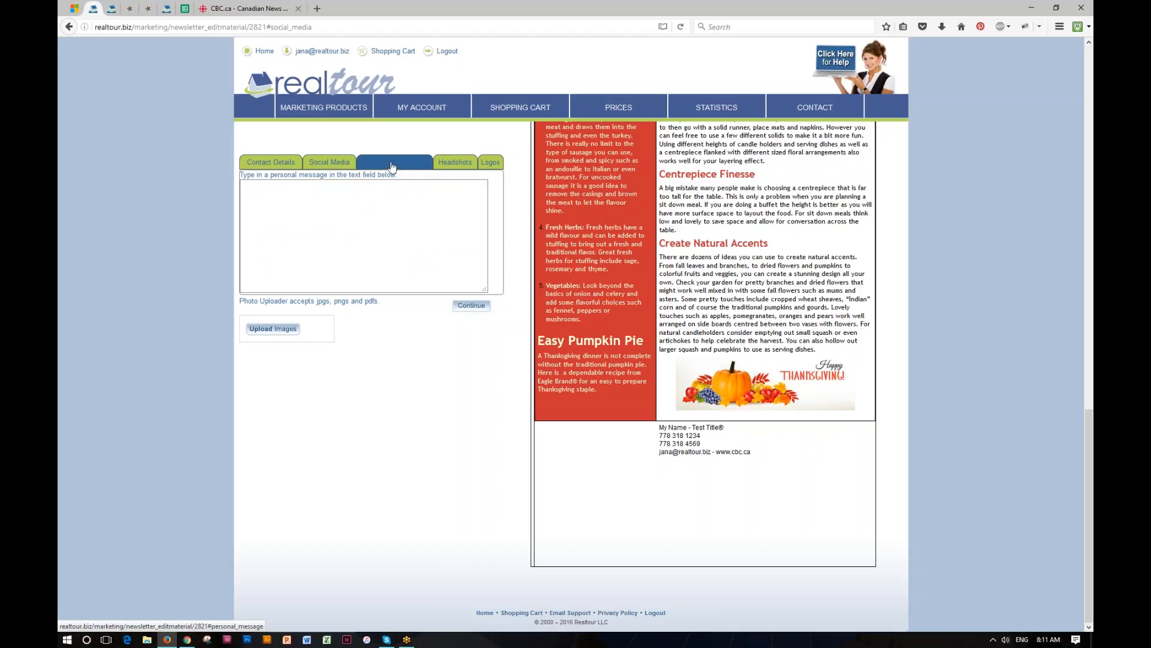
- Write the greeting 'Hey Everyone,' and the line 'This is Thanksgiving newsletter!!!'
click(251, 192)
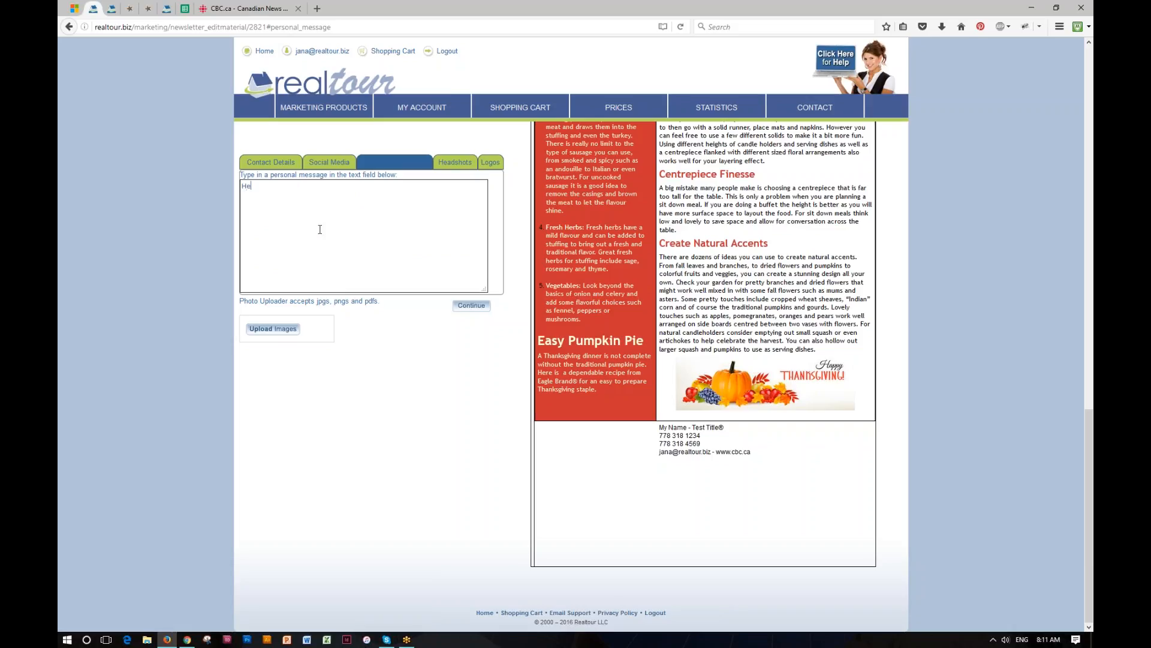
text(y Everyone,)
key(Return)
key(Return)
text(This s)
text(s)
text( Ta)
text(han)
text(iving newsle)
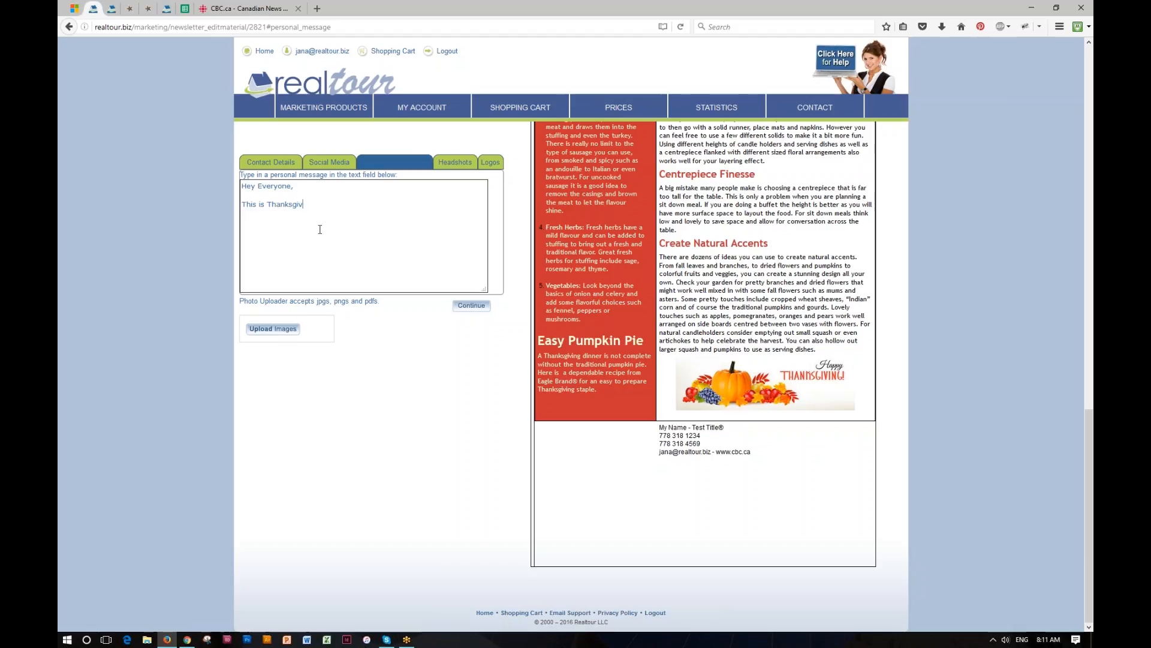
text(tter!1)
key(BackSpace)
text(!!)
key(Return)
- Add the 'Cheers,' sign-off followed by the agent's first name
key(Return)
text(Cheers,)
key(Return)
text(jana)
key(BackSpace)
key(BackSpace)
key(BackSpace)
key(BackSpace)
text(Jana)
scroll(521, 248, up, 3)
scroll(522, 248, up, 10)
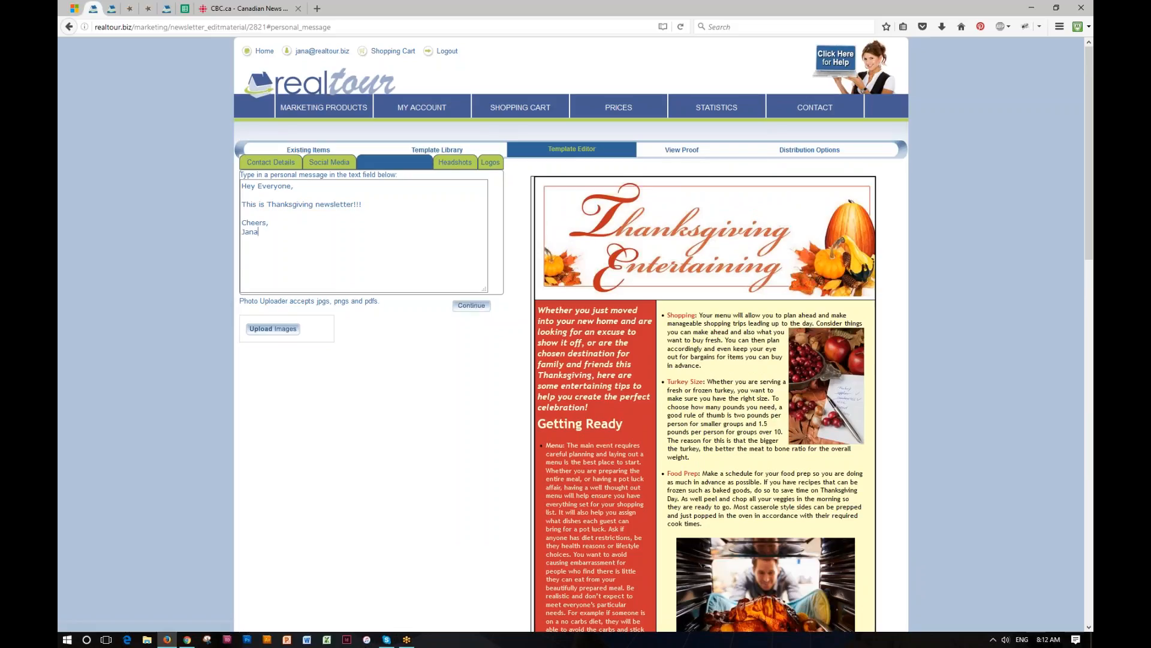
- Request a newsletter proof and focus the subject line field in the prompt
click(682, 150)
click(509, 324)
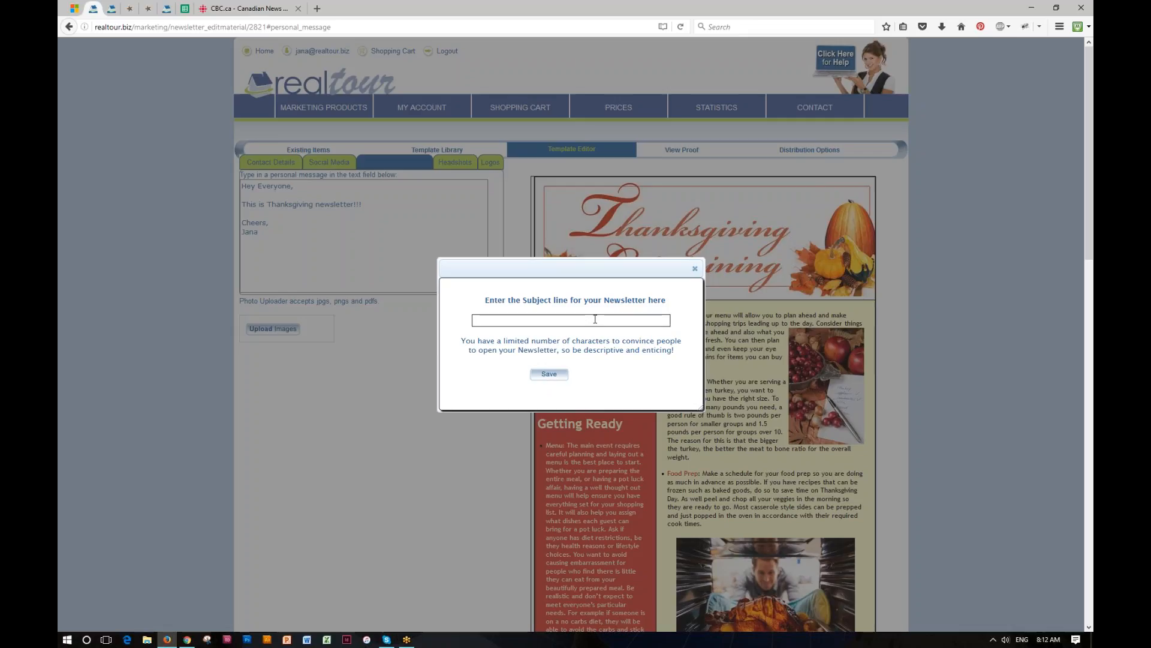
- Set the subject to 'Happy Thanksgiving from' plus the sender's first name and save
text(Happy Thanksgiving fromjana)
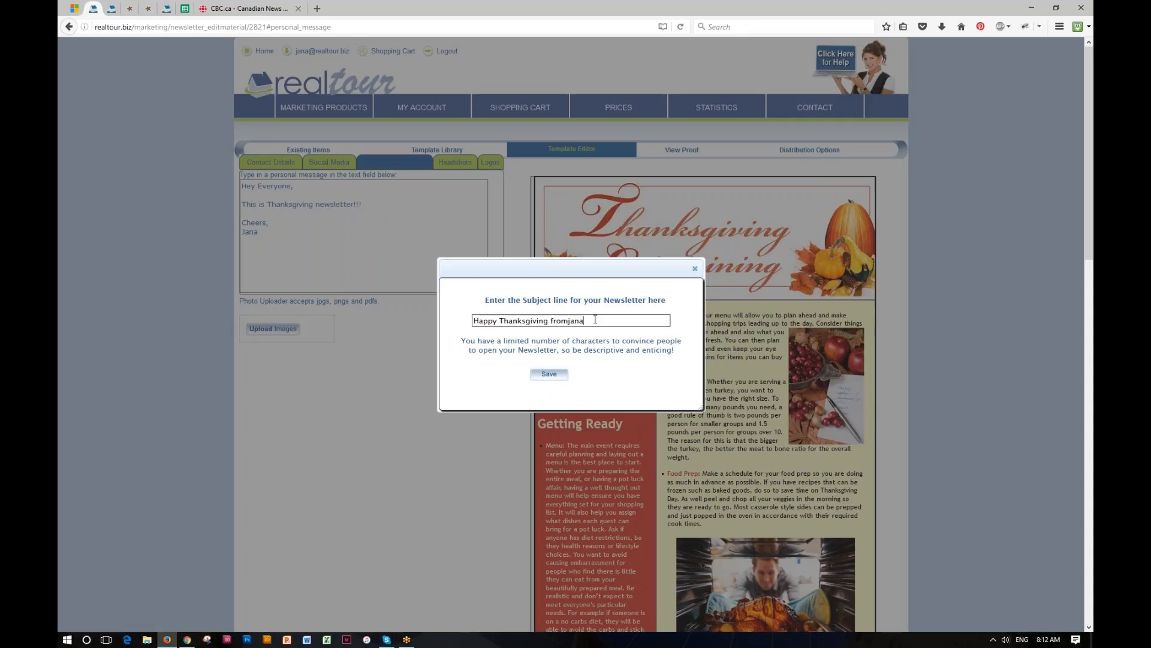
key(BackSpace)
text(Jana)
click(550, 374)
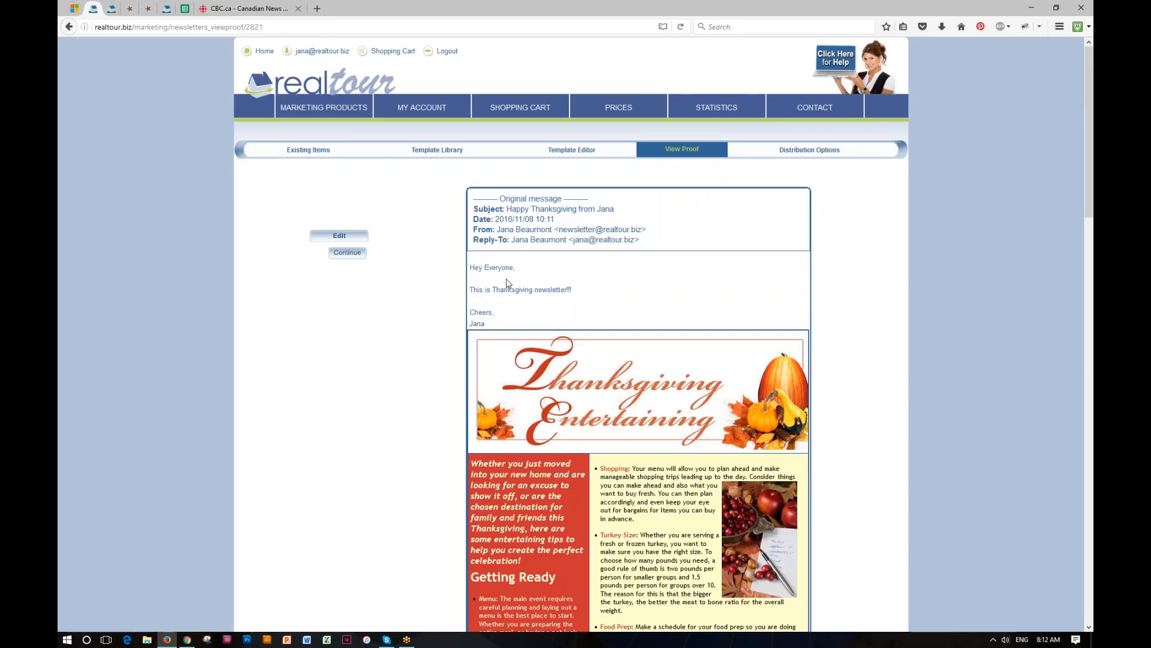
scroll(549, 394, down, 1)
scroll(547, 394, down, 14)
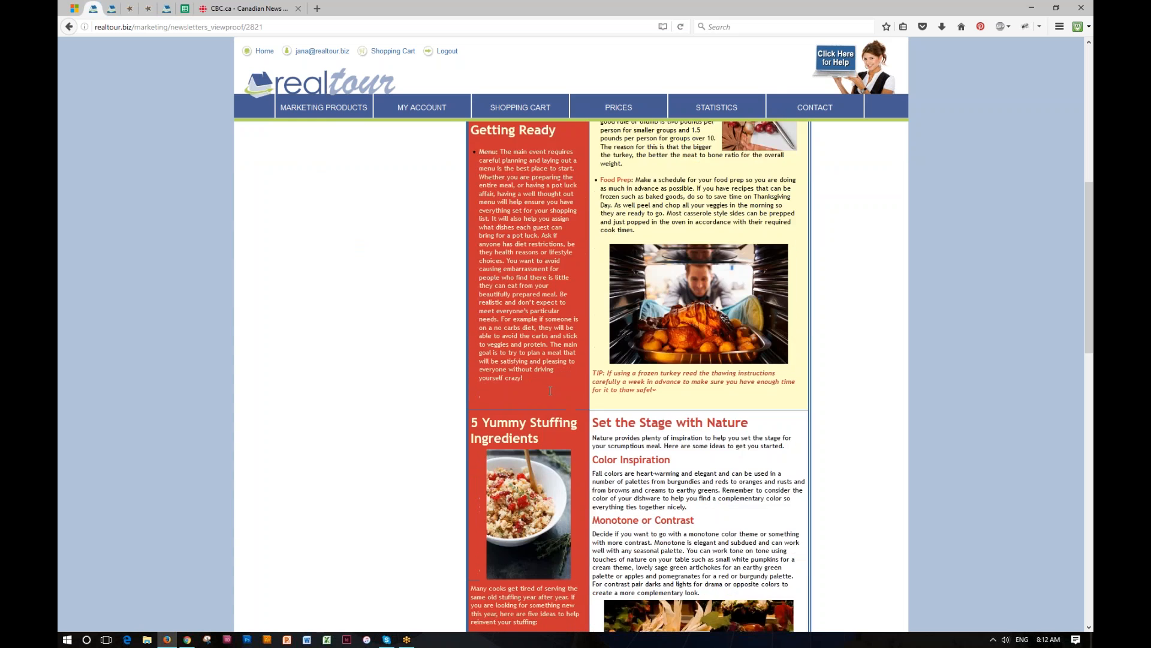
scroll(549, 396, down, 8)
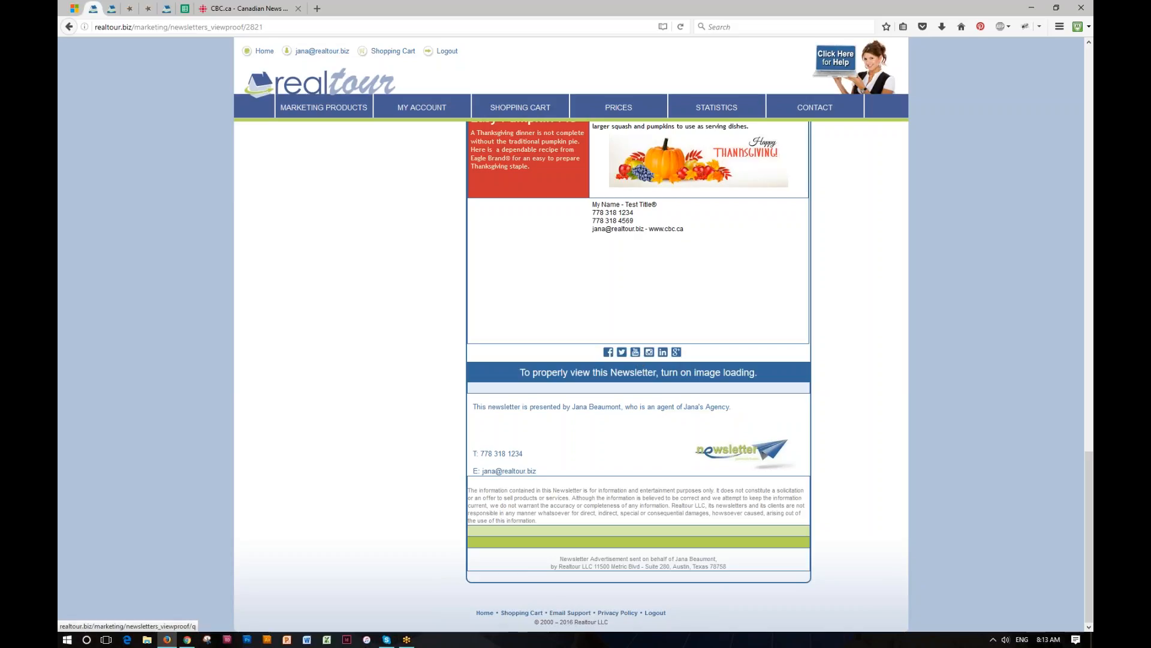
scroll(660, 305, up, 15)
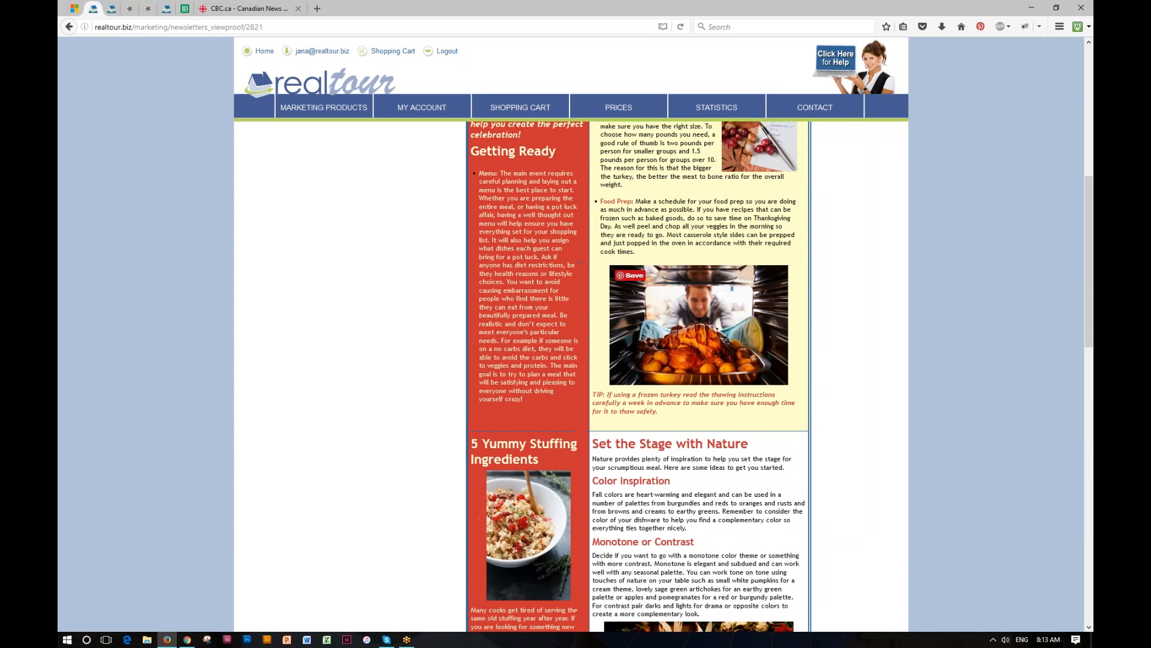
scroll(660, 305, up, 3)
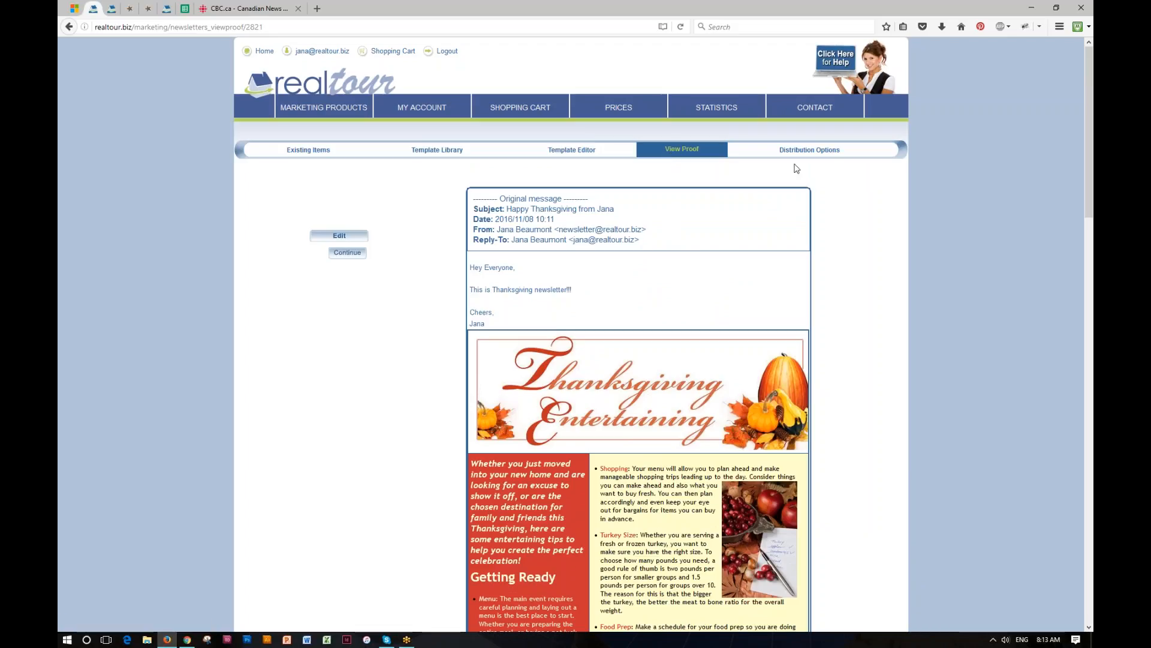
- Go to the Distribution Options page showing payment choices and the $19.99 total
click(816, 154)
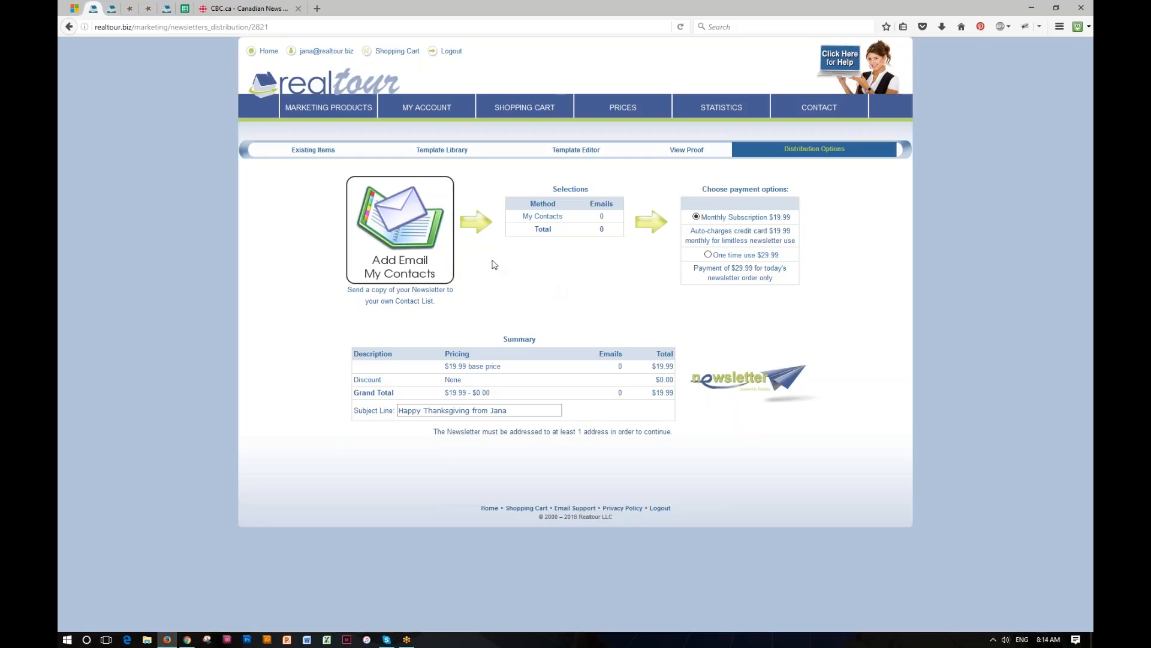
- Add a manually typed recipient address and review the addresses in My Client Gold List 2016
click(403, 229)
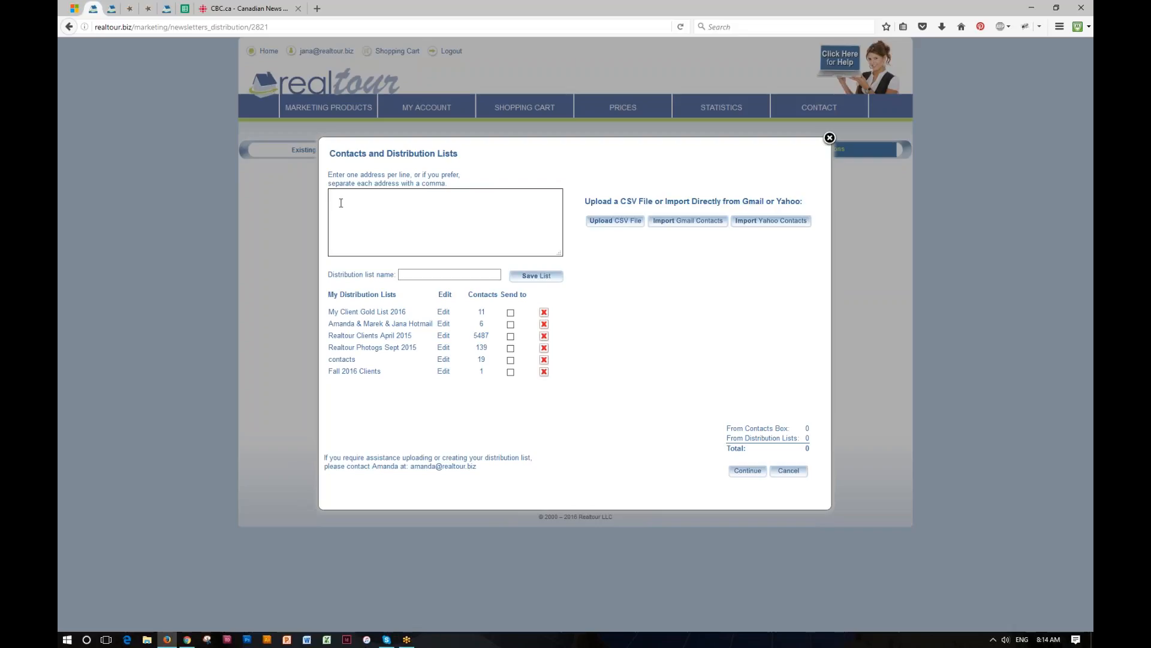
click(403, 274)
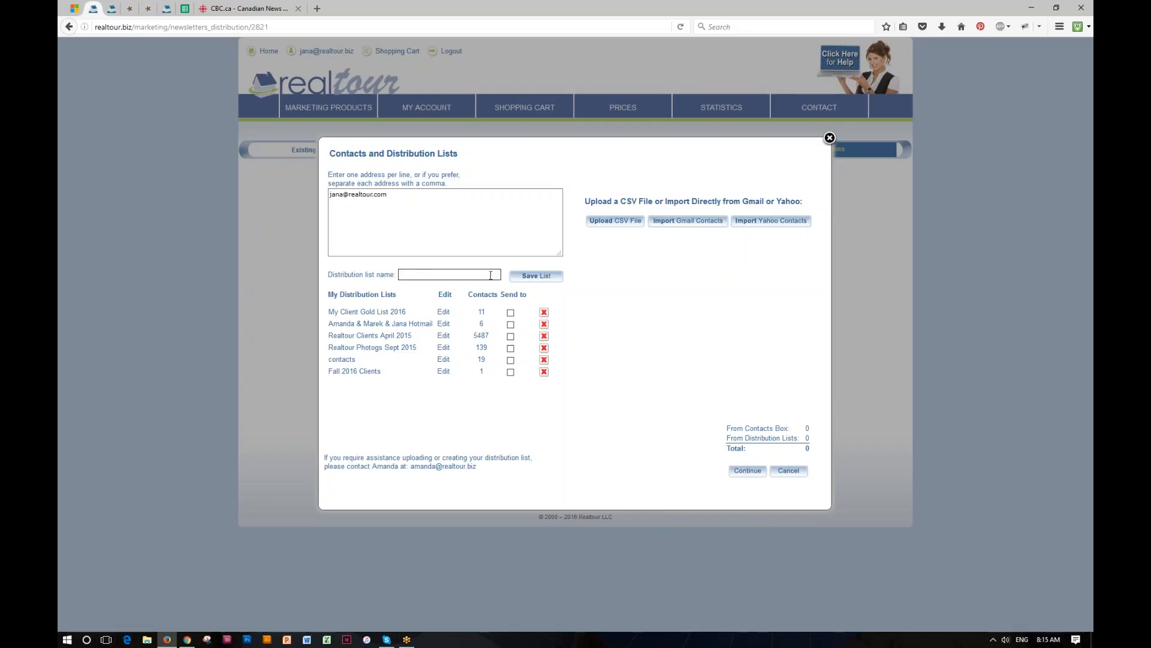
click(363, 312)
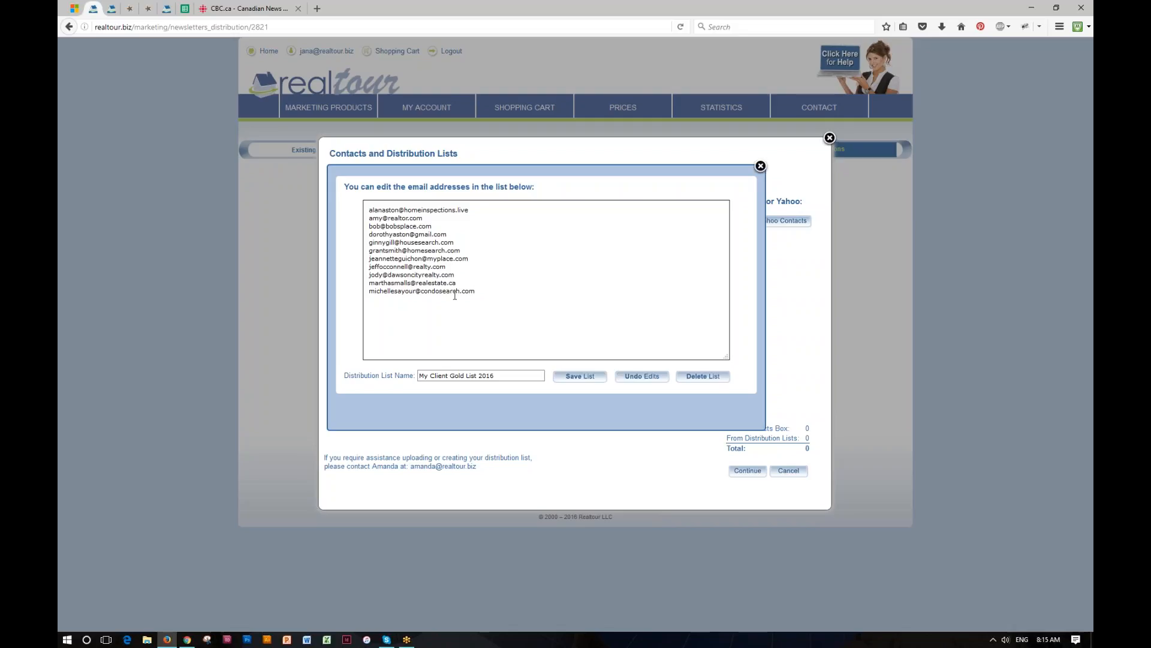
click(760, 166)
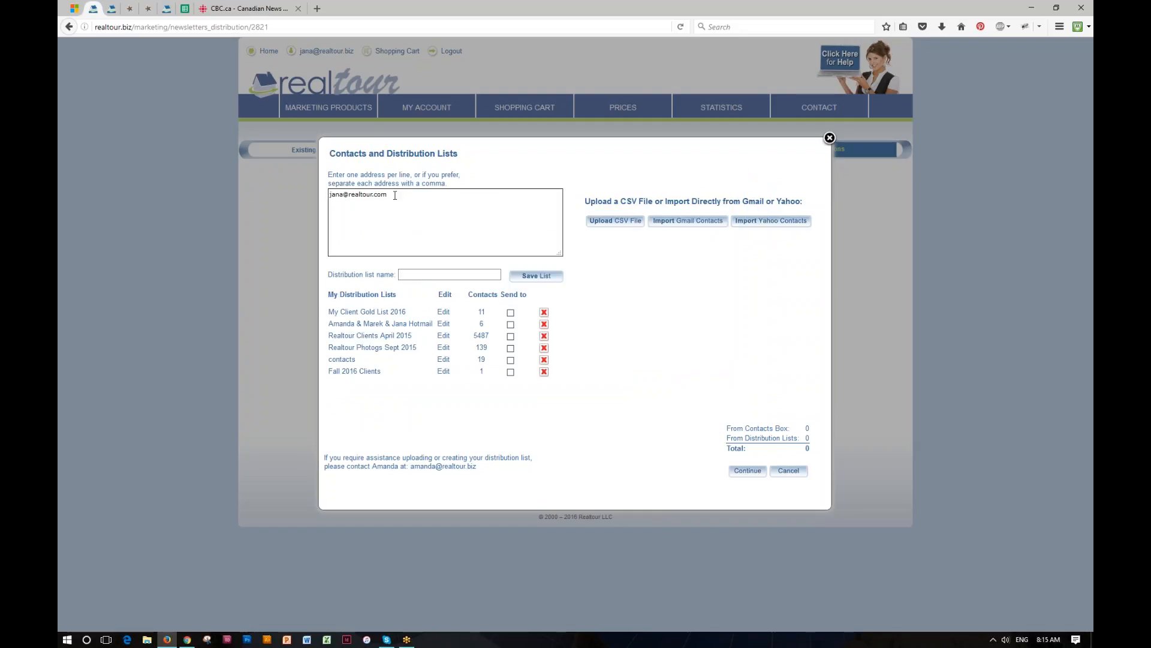
- Send to My Client Gold List 2016, confirm the recipients and delete the blocked address
drag(396, 194, 328, 194)
click(511, 312)
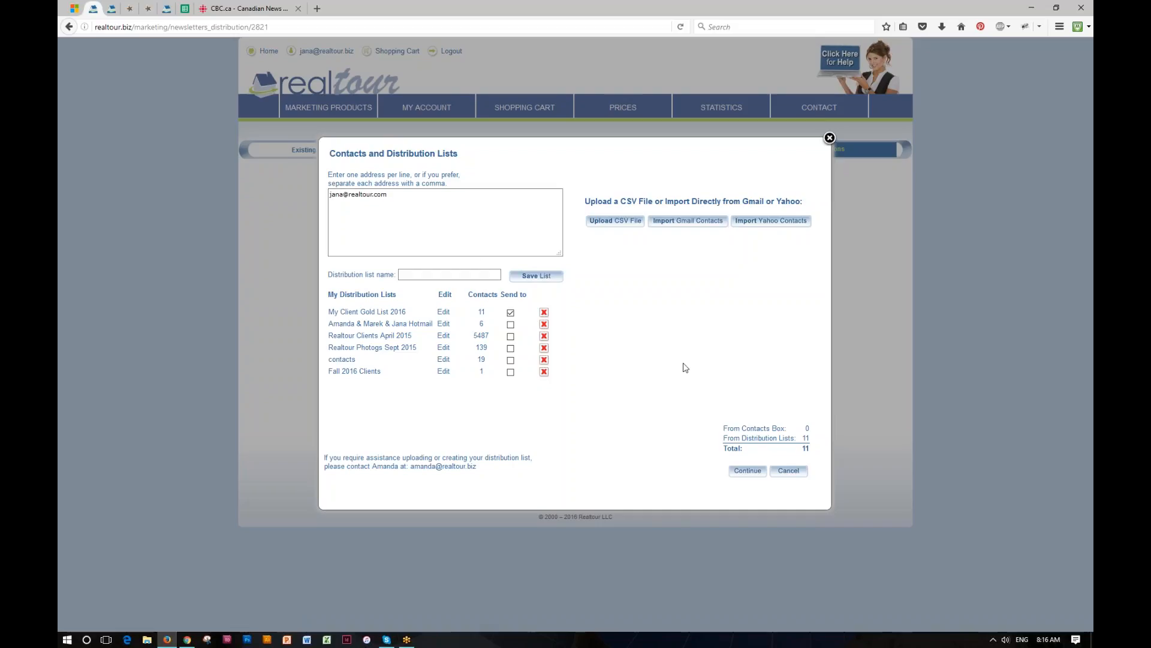
click(756, 474)
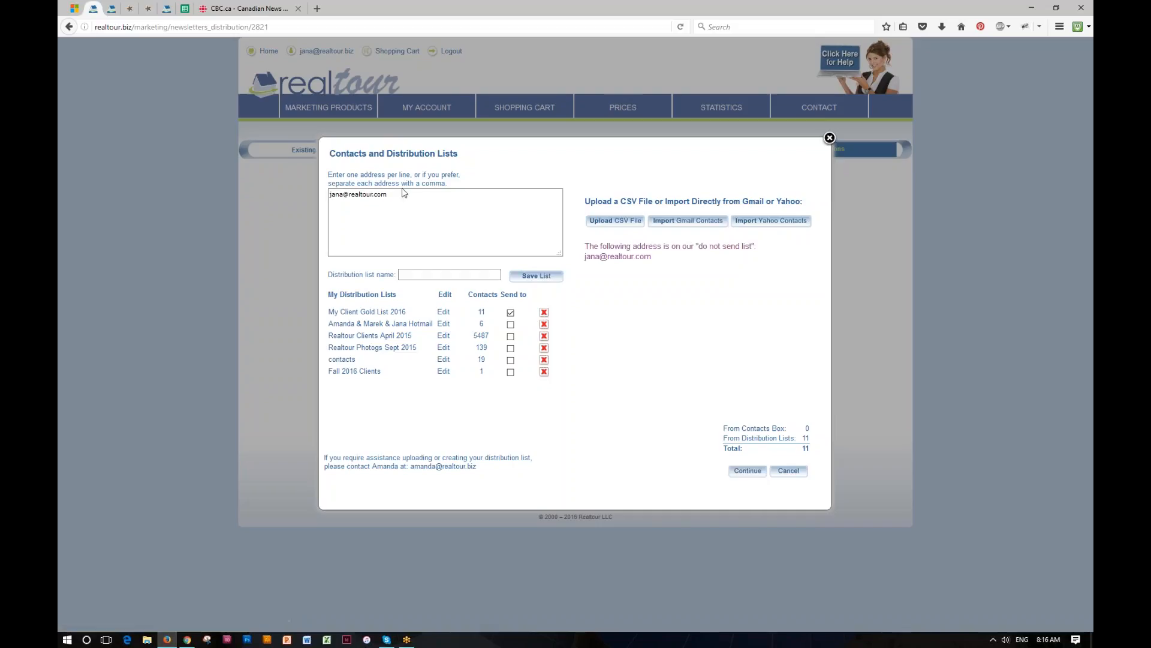
drag(396, 194, 303, 195)
key(BackSpace)
- Choose the One time use $29.99 payment for the 11-email newsletter and proceed to checkout
click(750, 472)
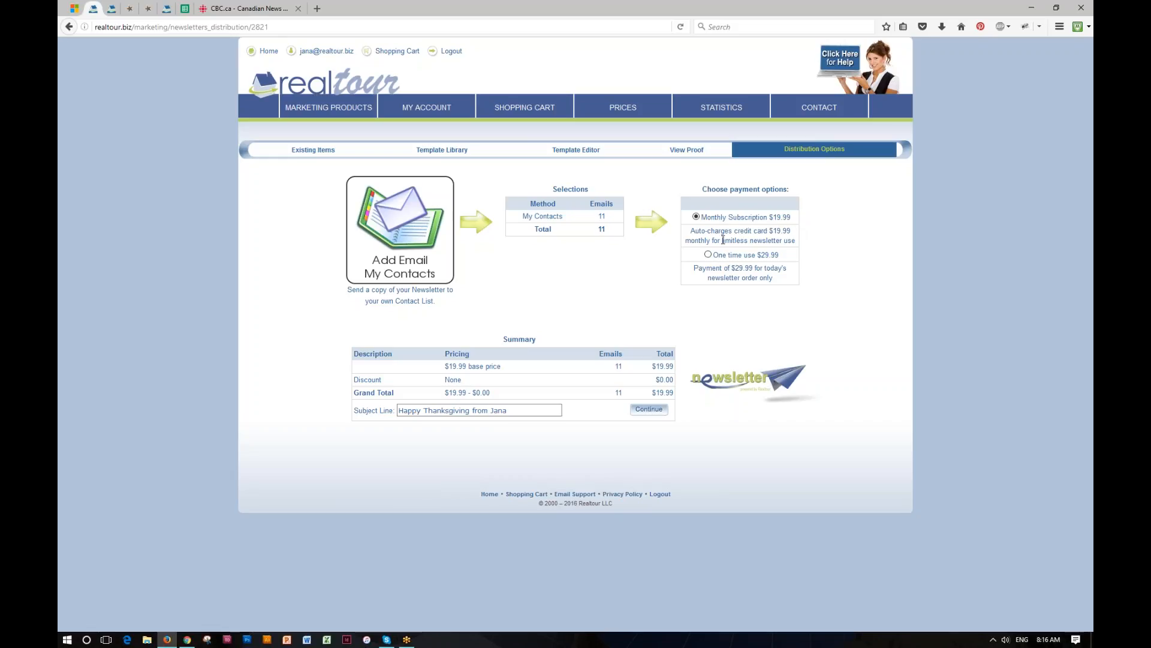
drag(722, 240, 788, 239)
click(708, 255)
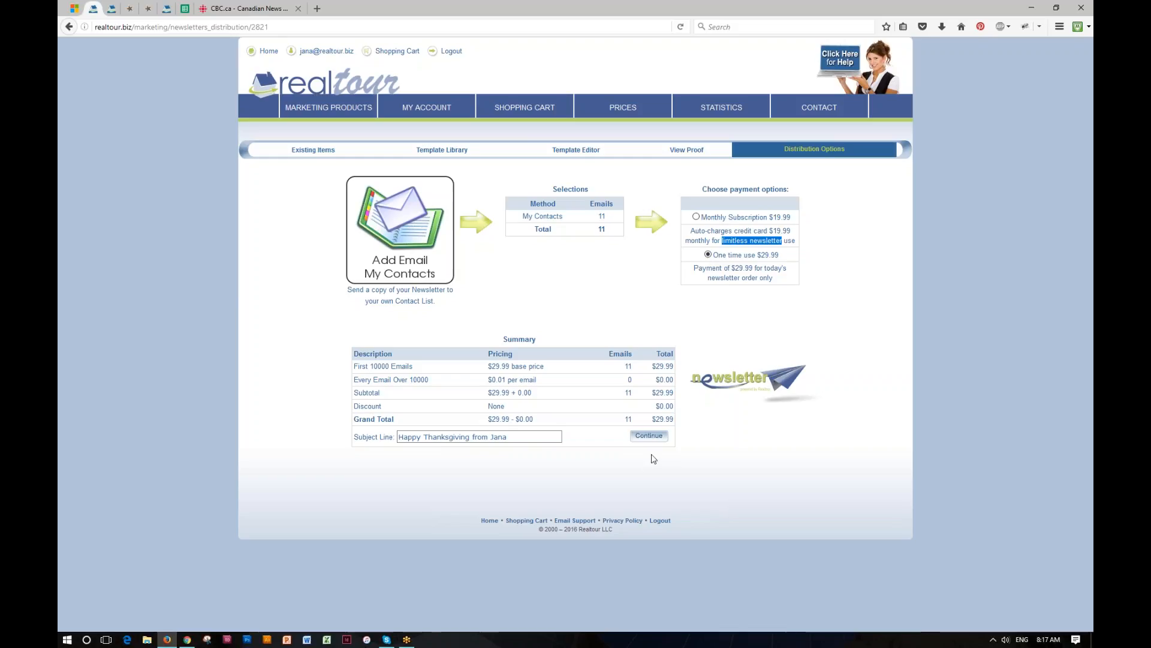
click(649, 436)
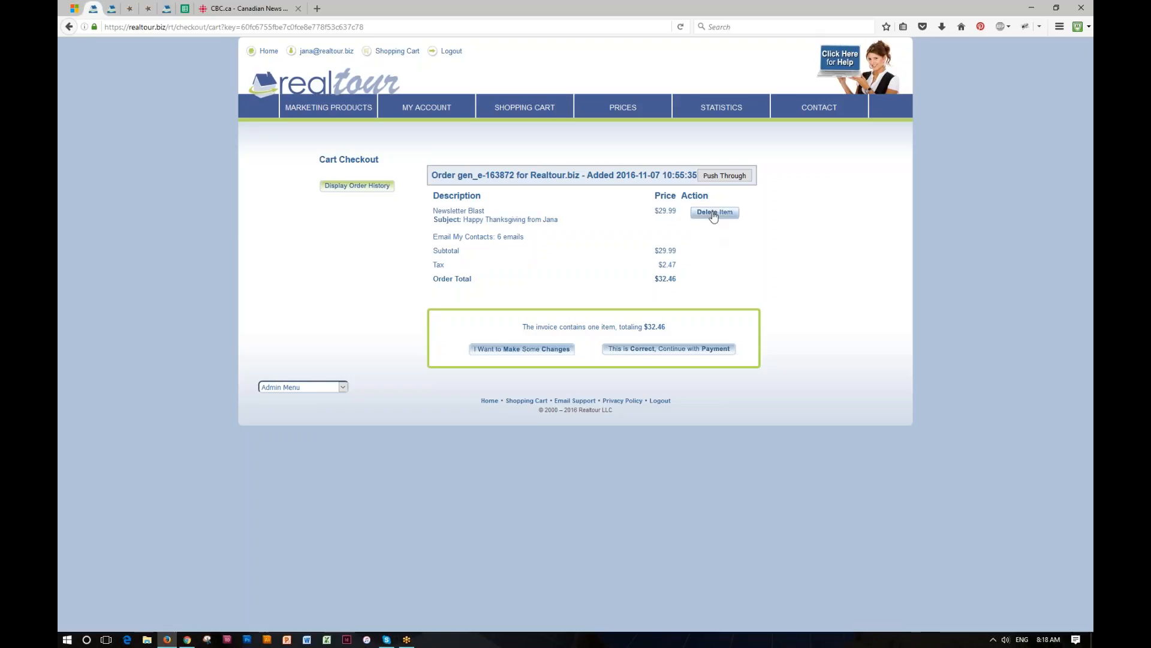
- Delete the newsletter order from the cart and start Create a Newsletter from the dashboard
click(714, 215)
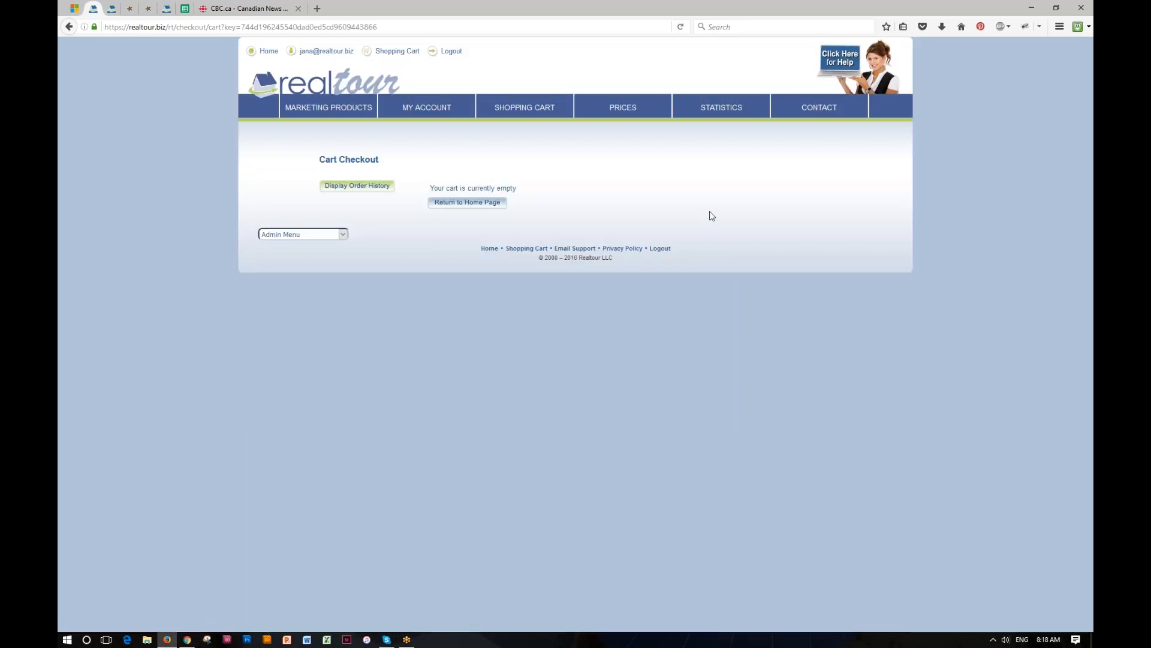
click(352, 85)
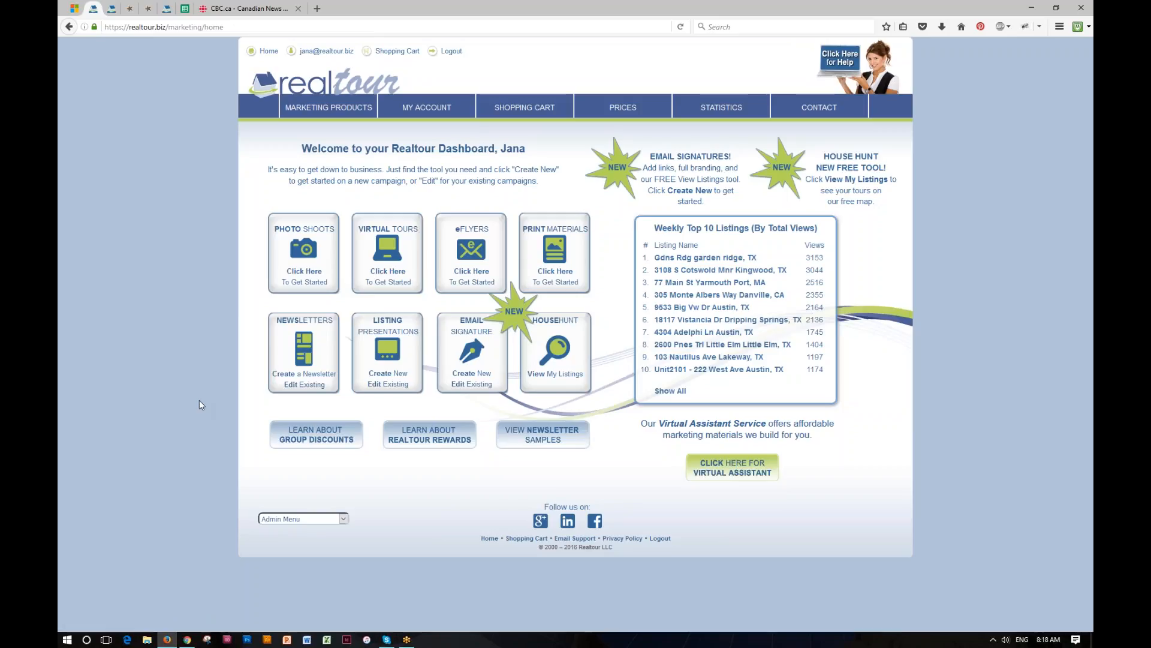
click(305, 378)
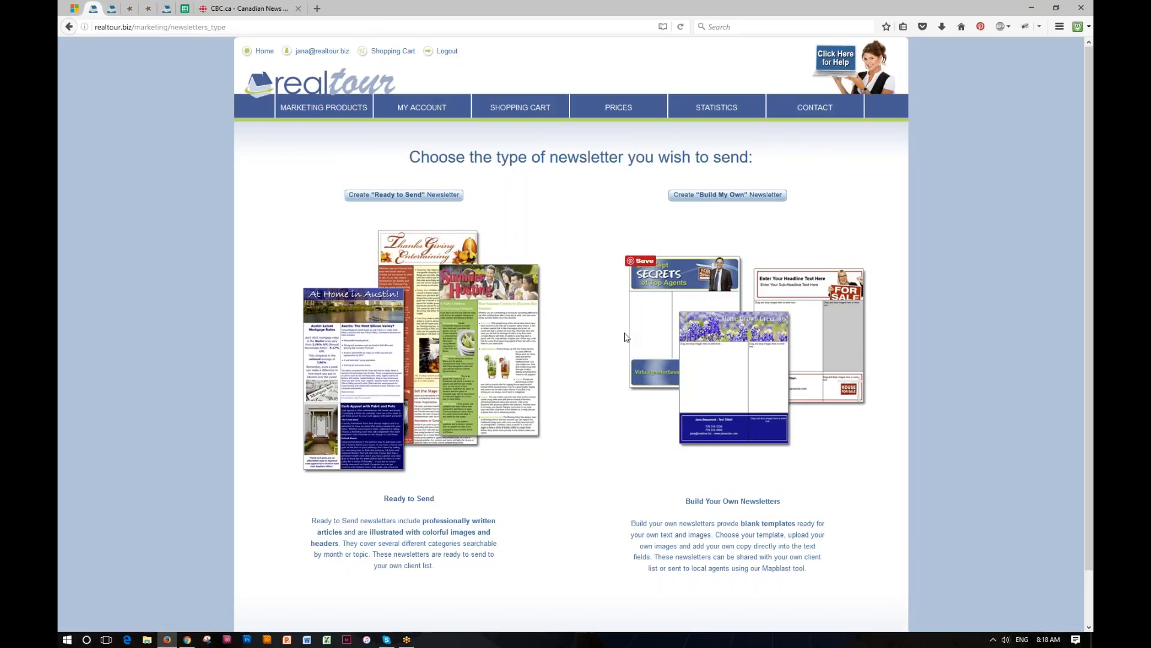
- Create a Build My Own newsletter named 'My Fall Newsletter' and save it
click(726, 195)
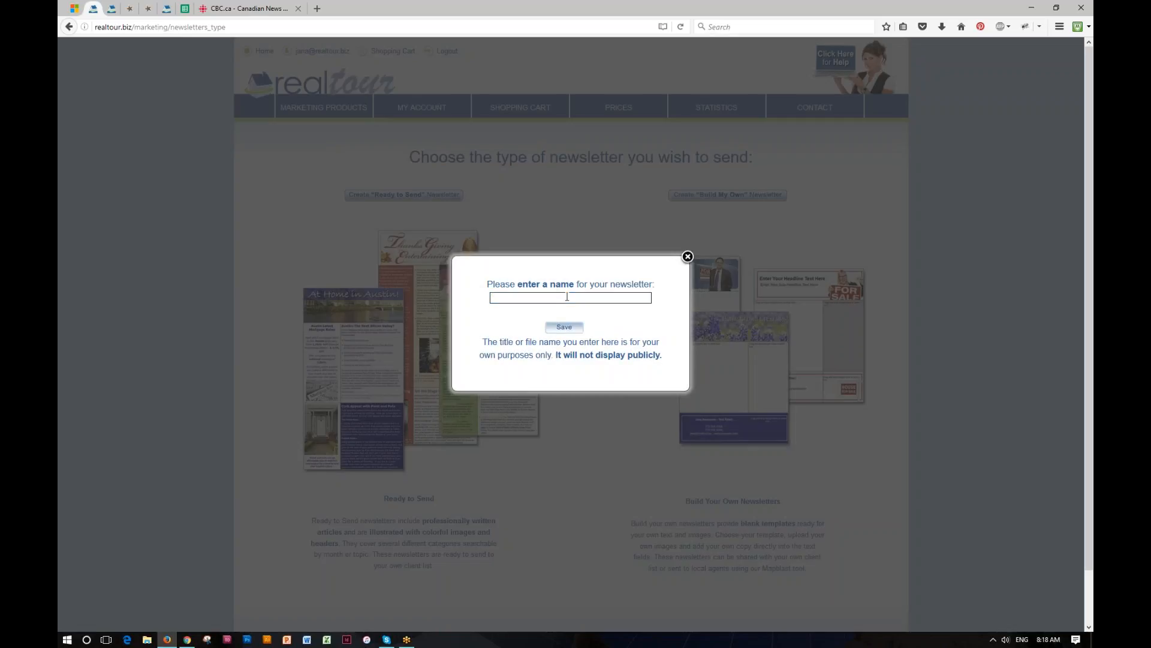
text(My Fall)
text(wsletter)
click(565, 327)
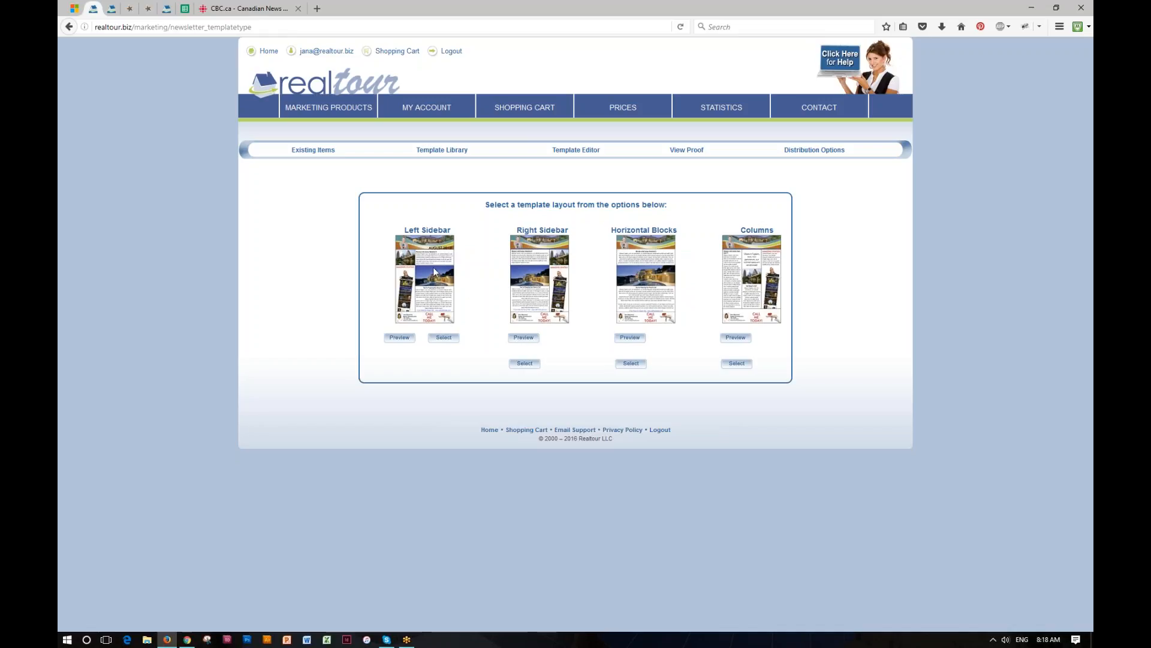
- Select the Left Sidebar layout to reach the Template Library
click(438, 337)
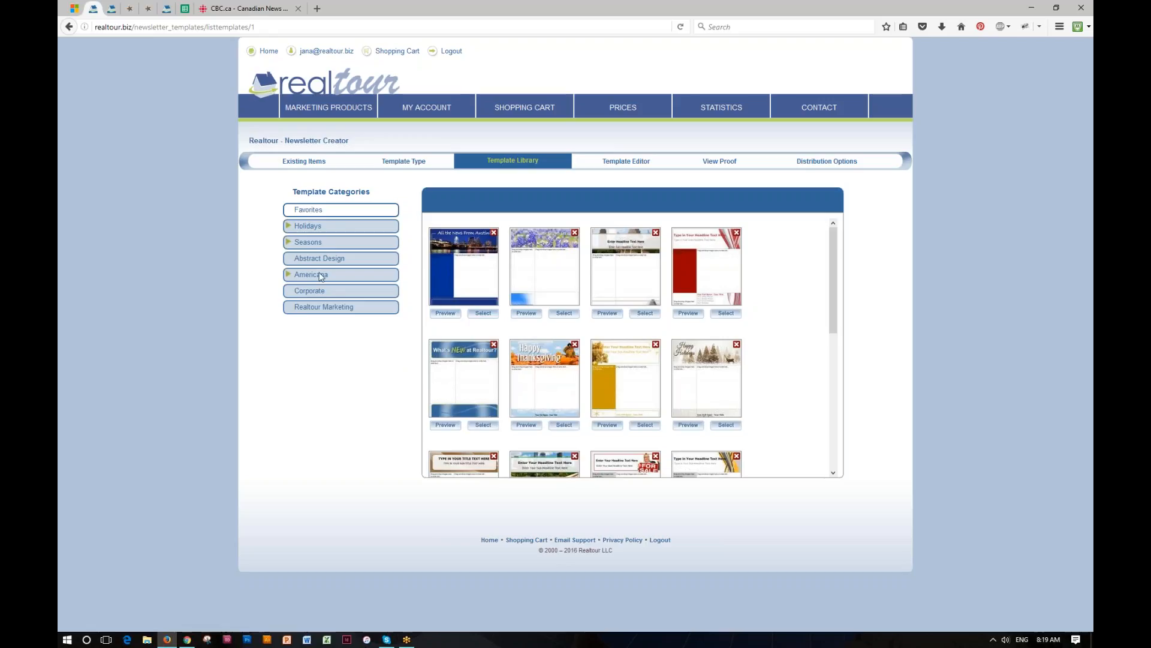
- Preview the Corporate FOR SALE template, then select it for the Template Editor
click(314, 292)
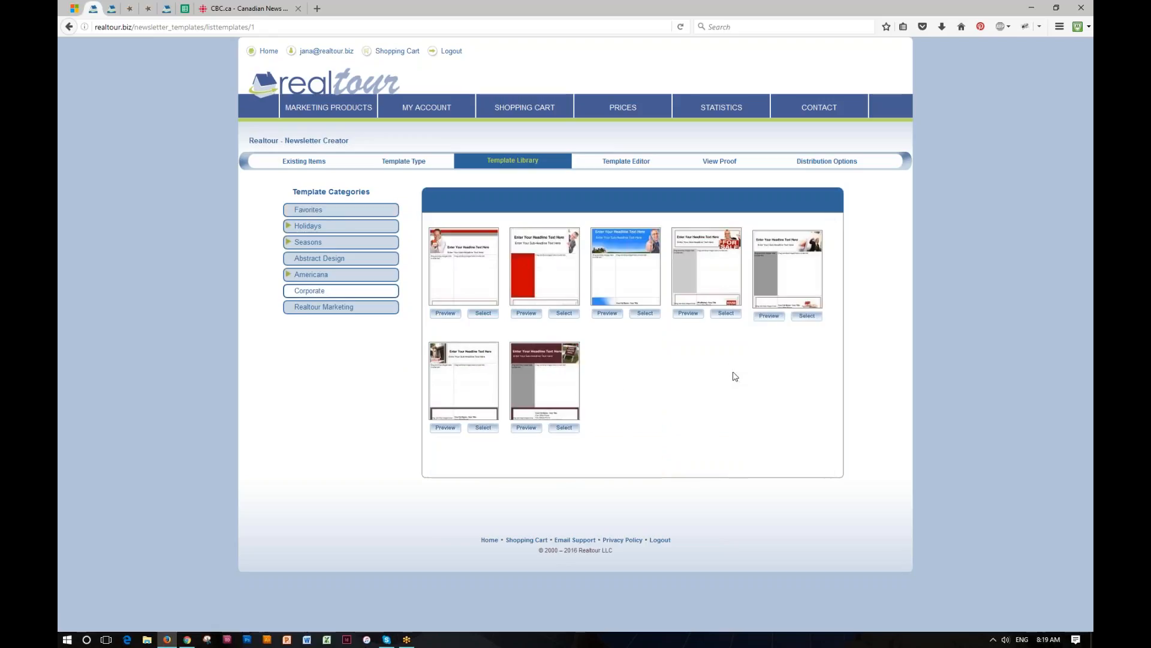
click(688, 313)
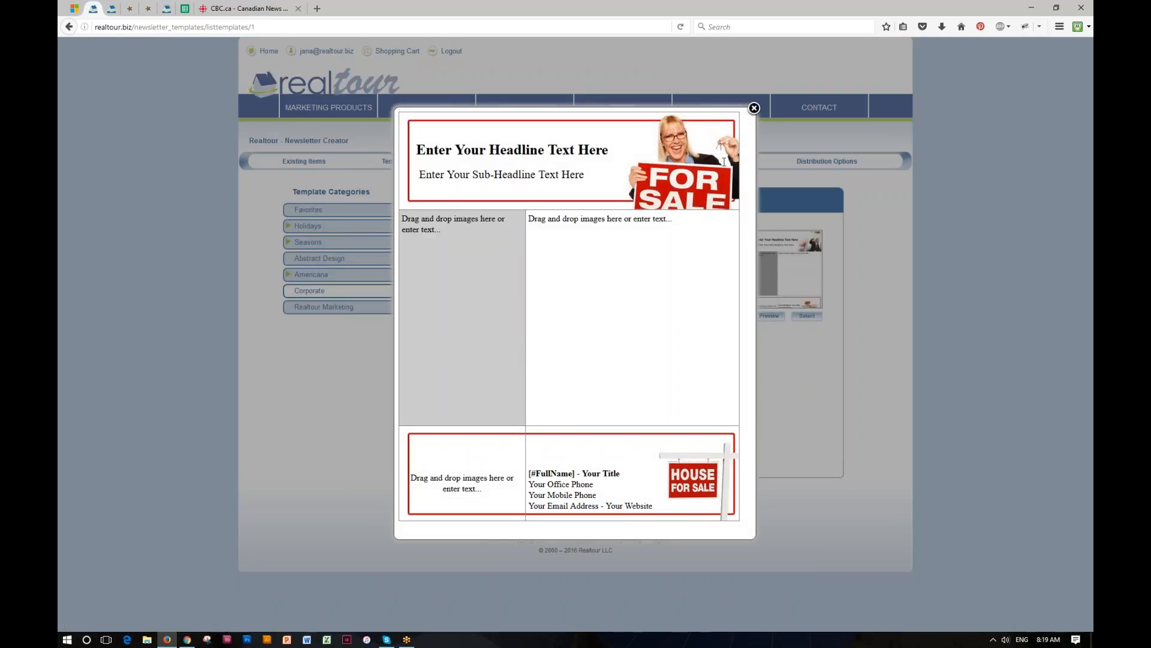
click(754, 108)
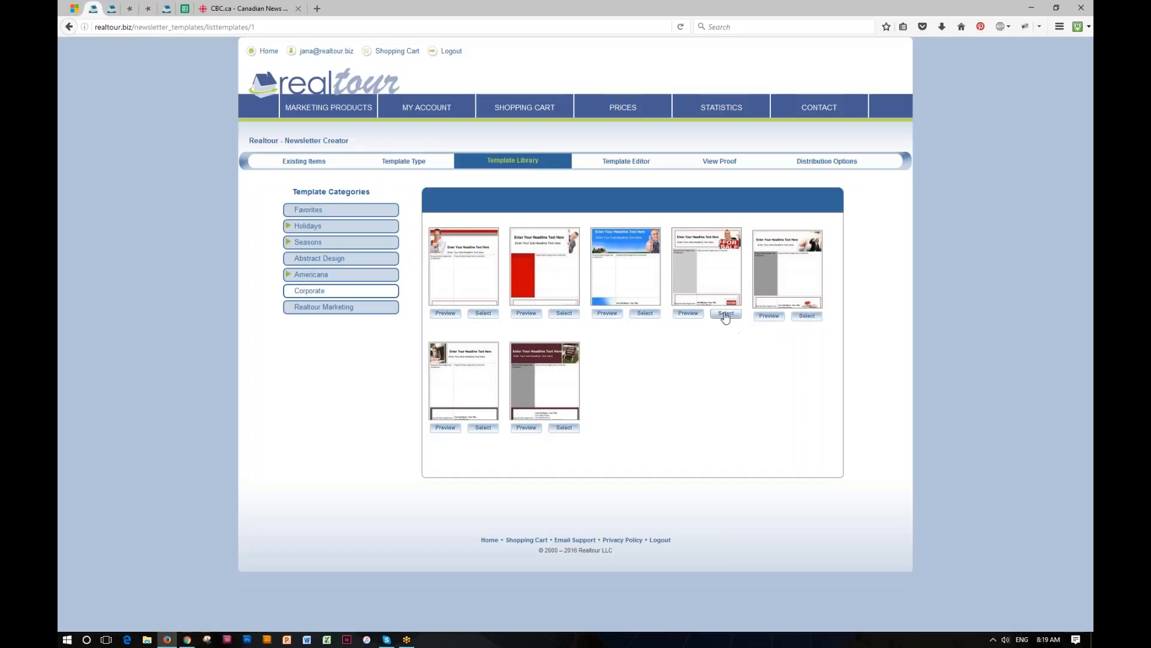
click(726, 315)
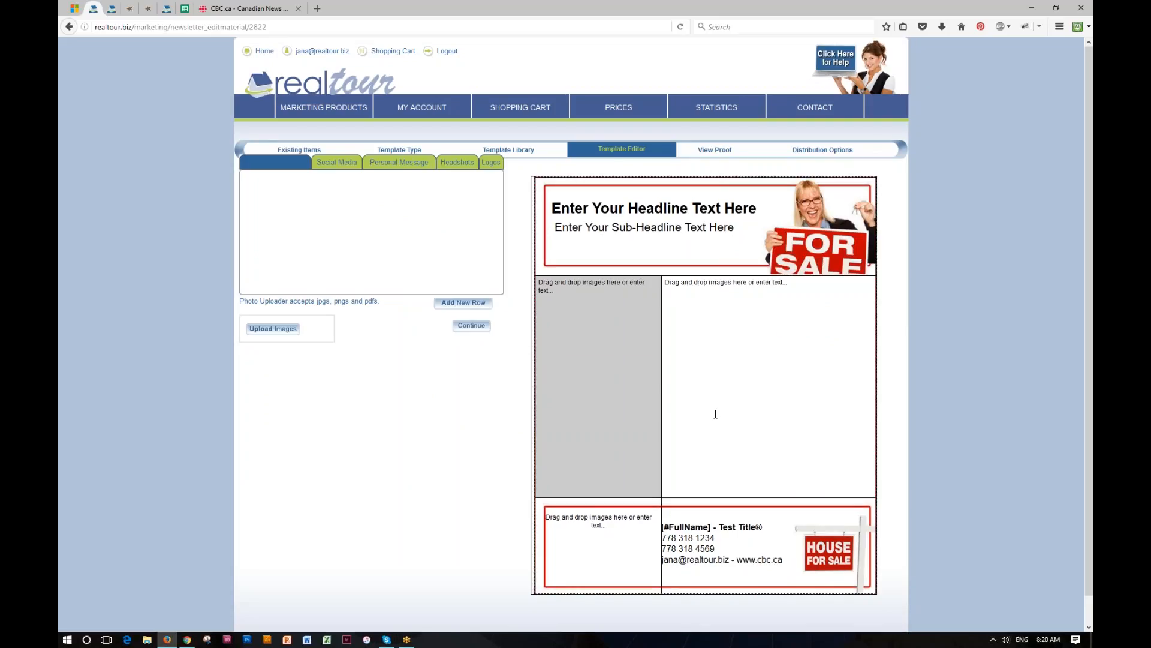
- Replace the headline with 'Here is My newsletter!!!' and bring up the image upload dialog
drag(552, 208, 758, 208)
text(Her)
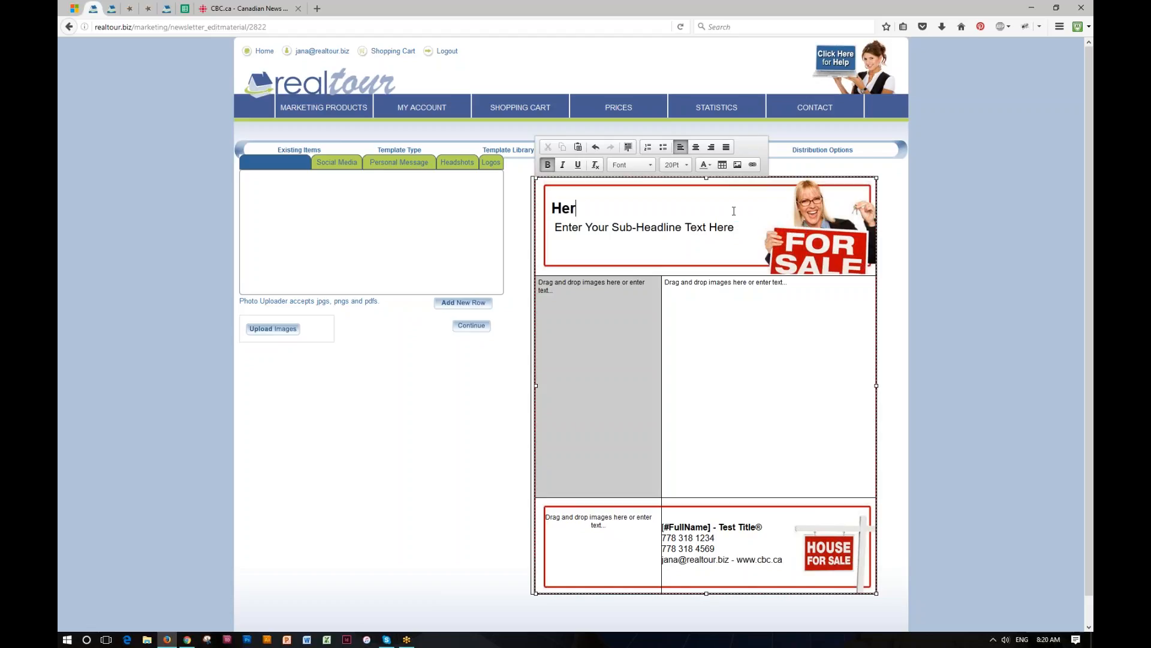
text(e is My newsletter!!!)
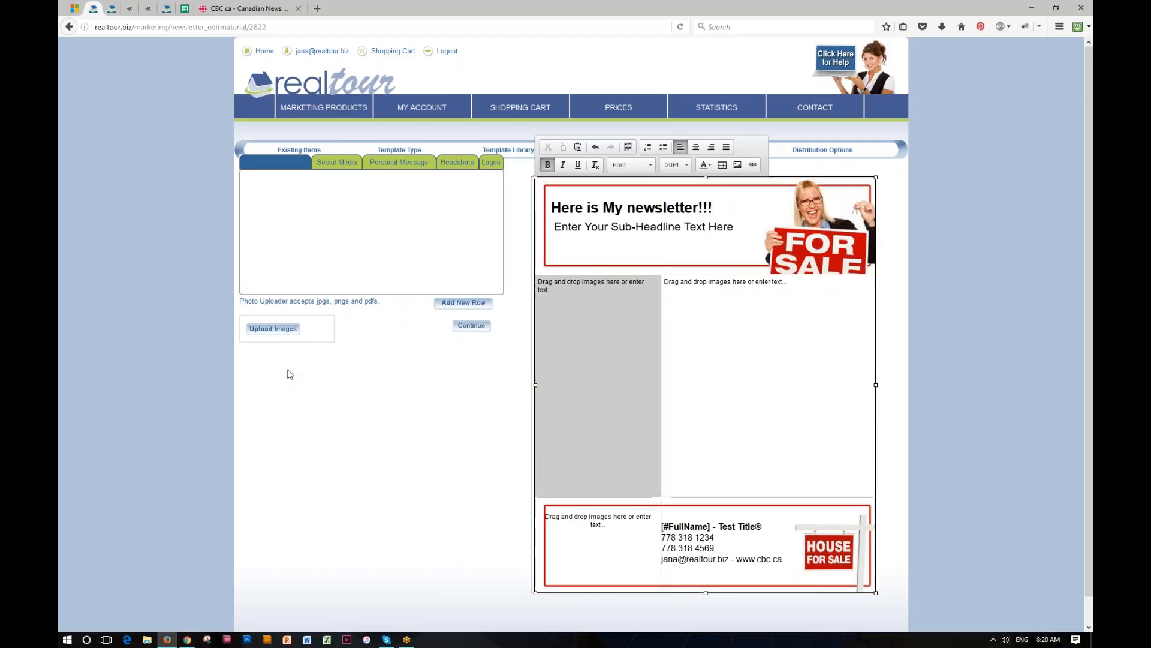
click(284, 330)
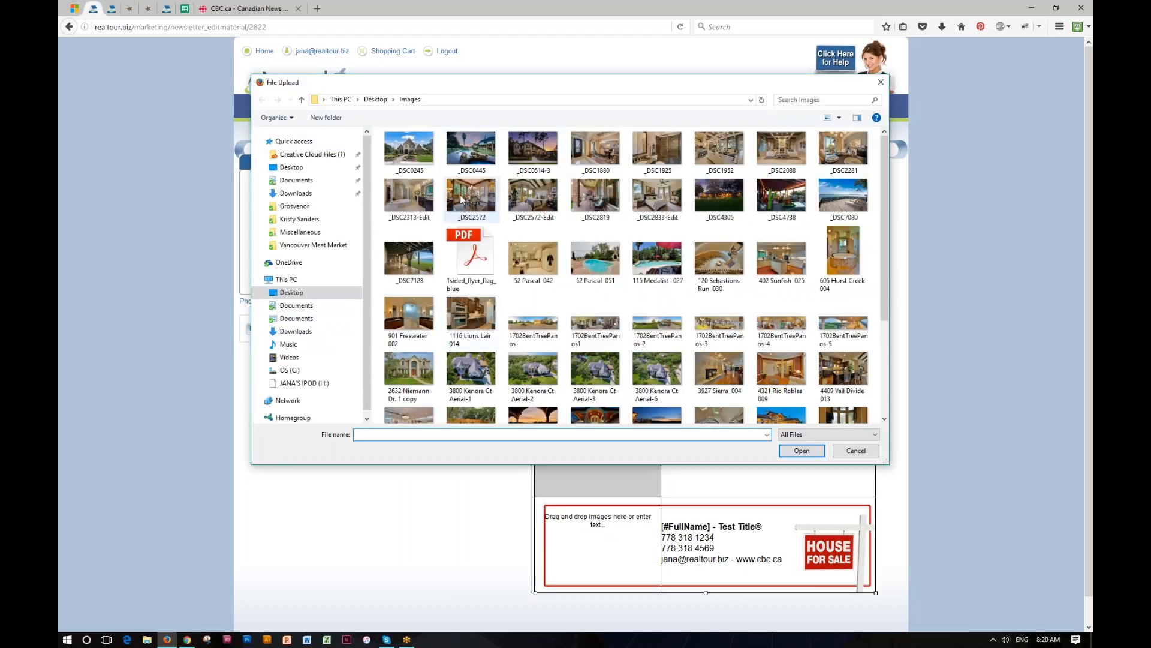
- Upload _DSC0245 and drag it into the newsletter's large right-hand cell
click(417, 154)
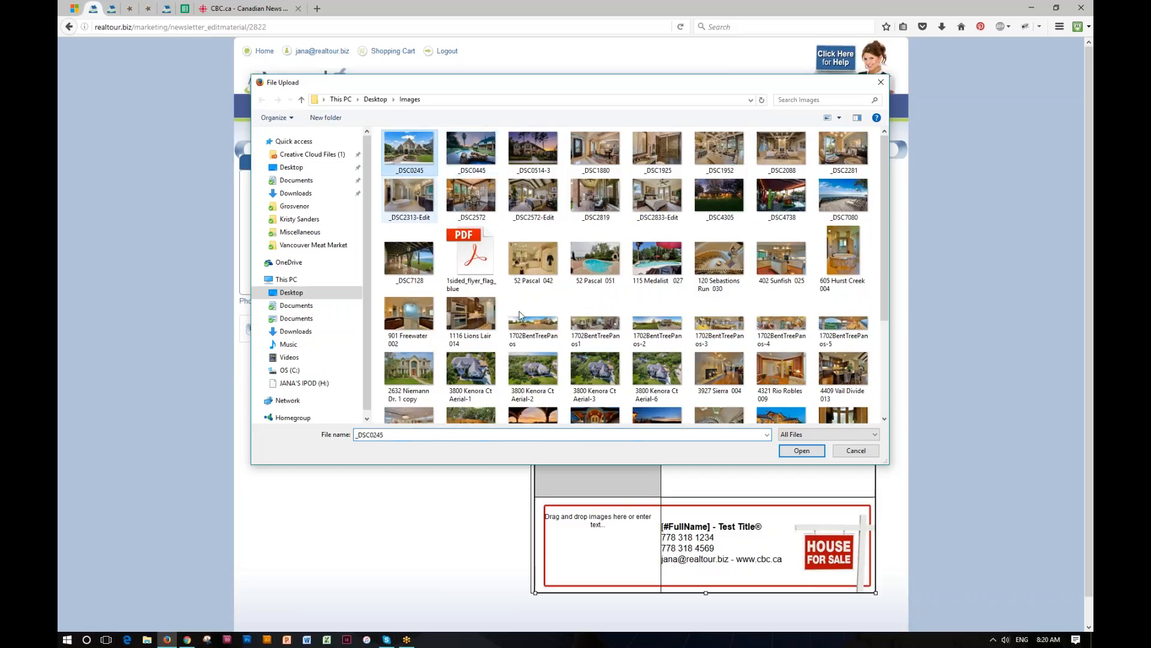
click(802, 451)
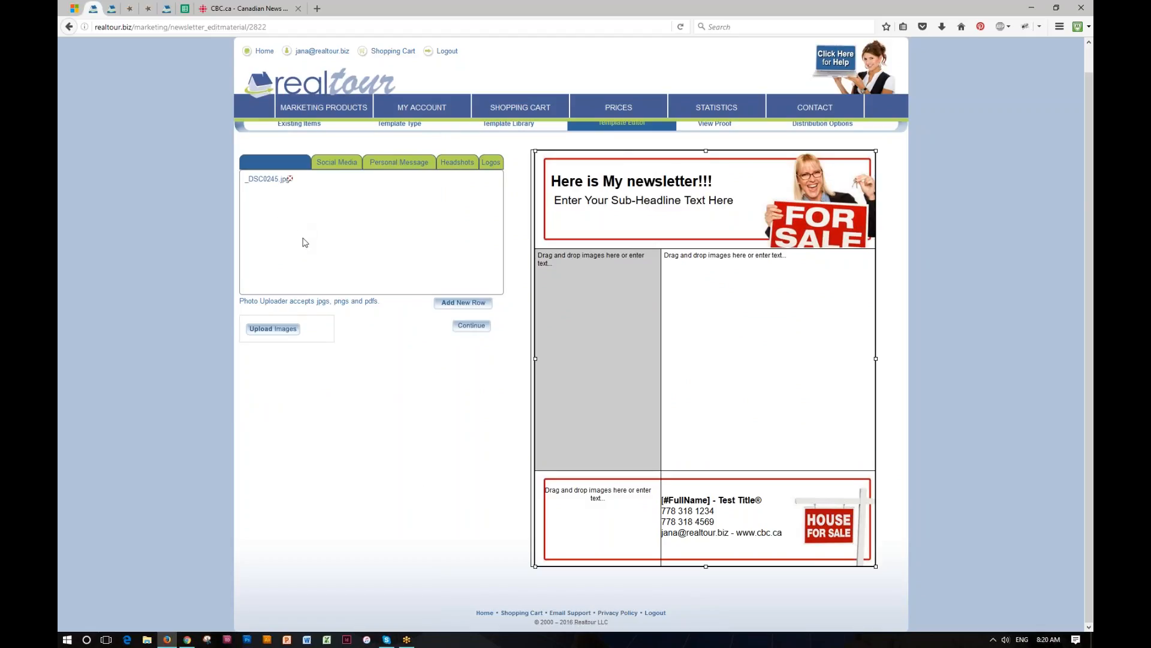
mouse_move(269, 193)
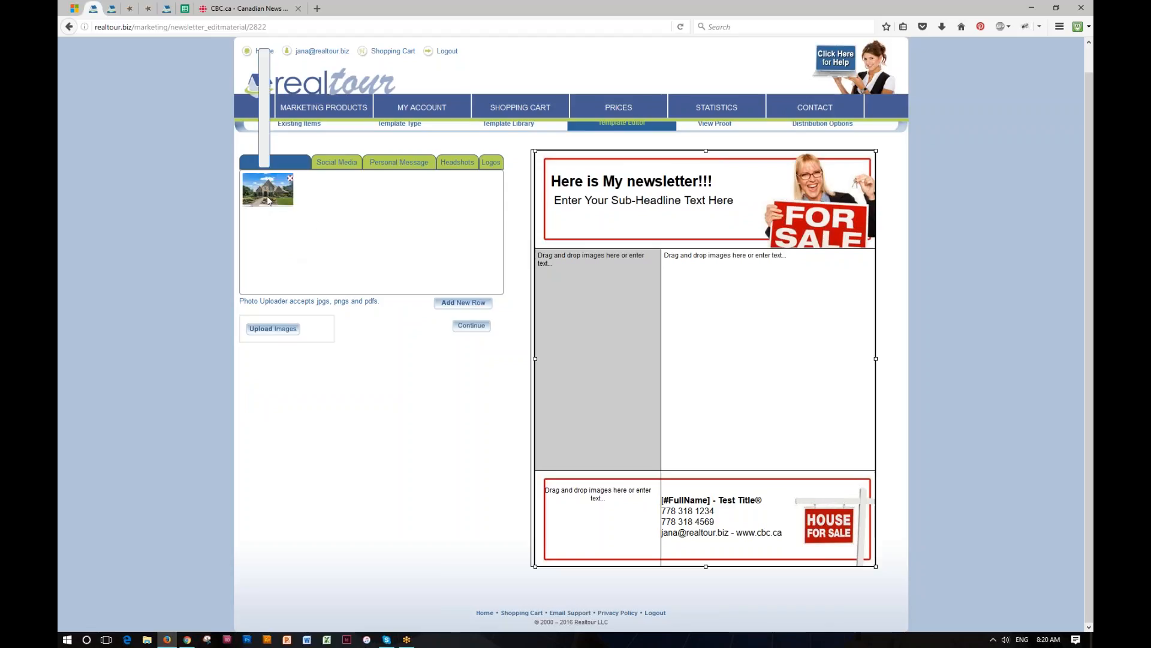
drag(268, 194, 851, 379)
- Caption the photo 'Here is a an amazing house!!!' and go to the View Proof page
click(860, 371)
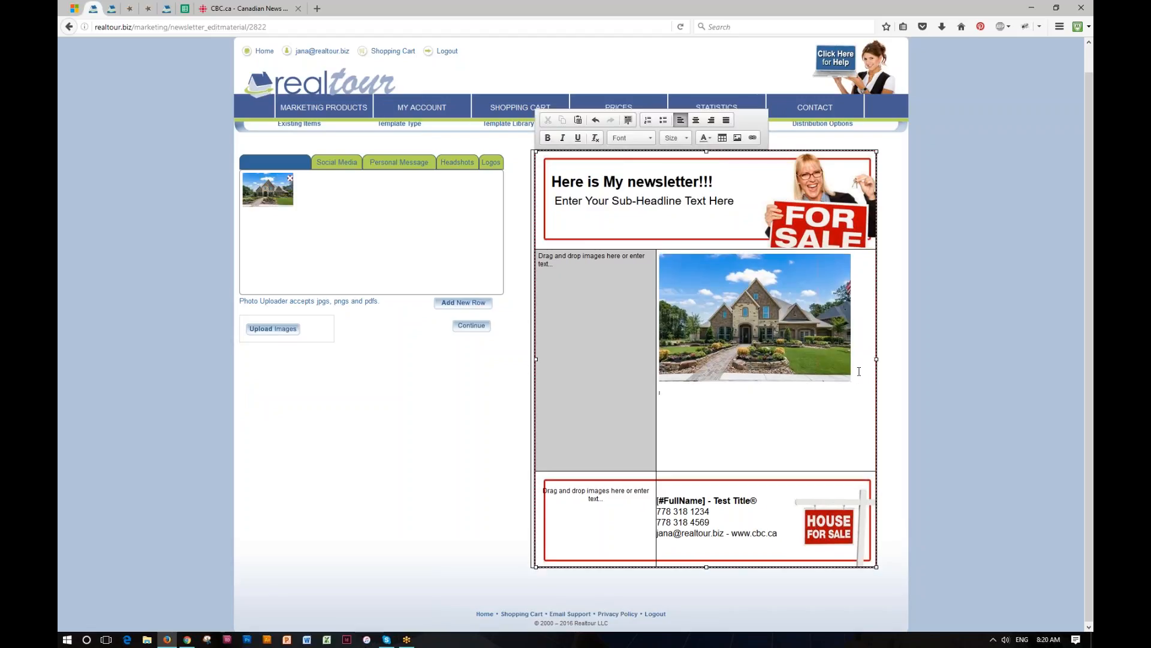
text(Here is a an amazinghouse!!!)
click(724, 402)
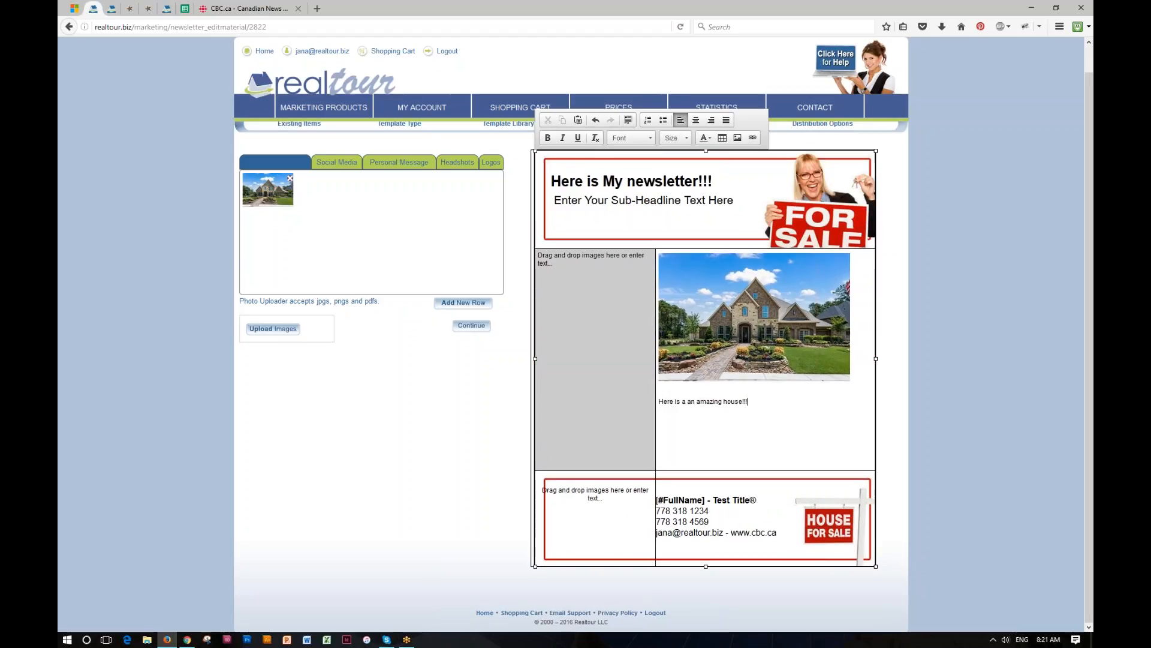
click(475, 423)
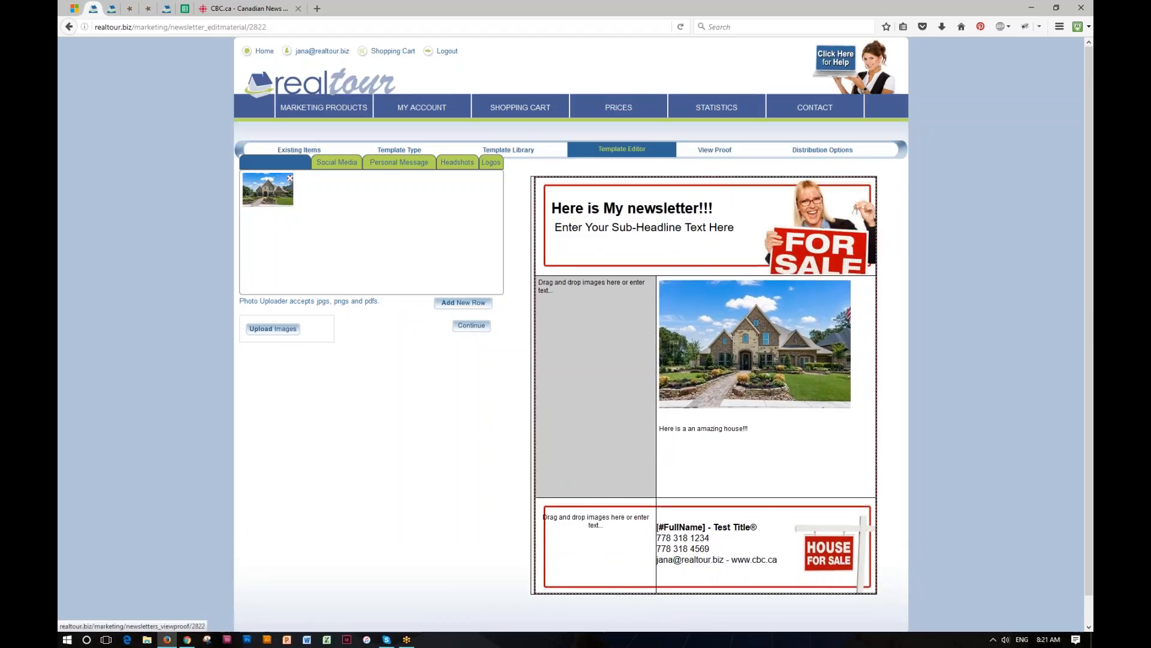
click(720, 151)
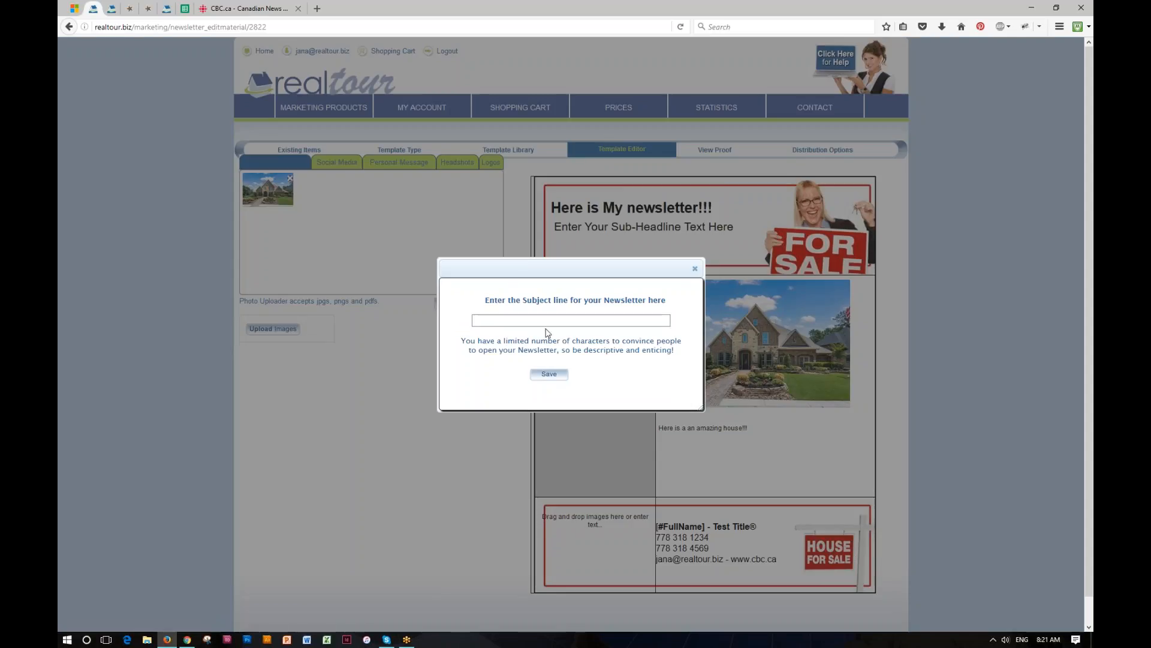
- Enter 'My Fall Newsletter' as the subject line, correcting the misspelling
text(My Fall)
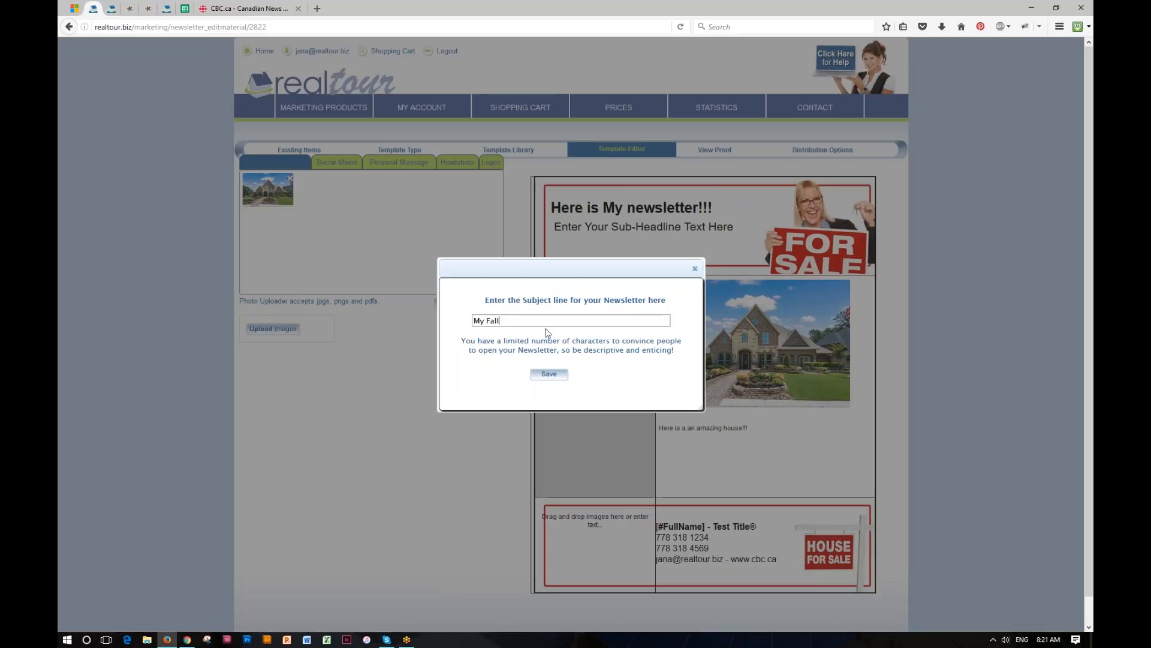
text( Newsleeter)
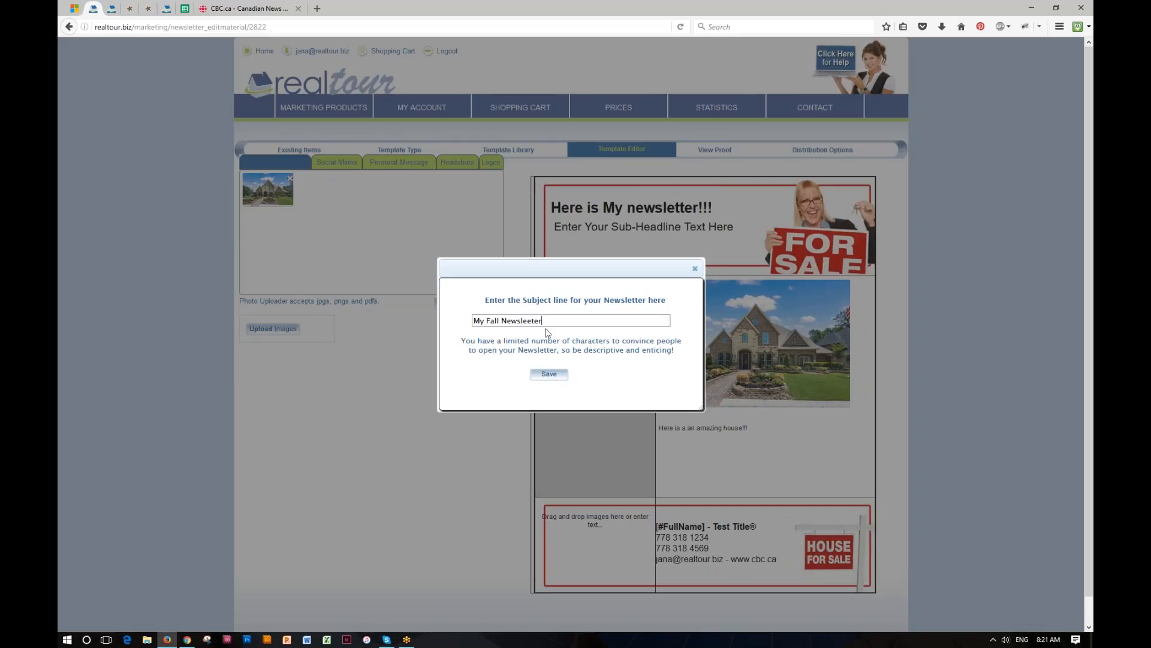
key(BackSpace)
key(BackSpace)
key(BackSpace)
key(BackSpace)
text(tter)
- Save the newsletter subject line, check the proof, and go to Distribution Options
click(550, 375)
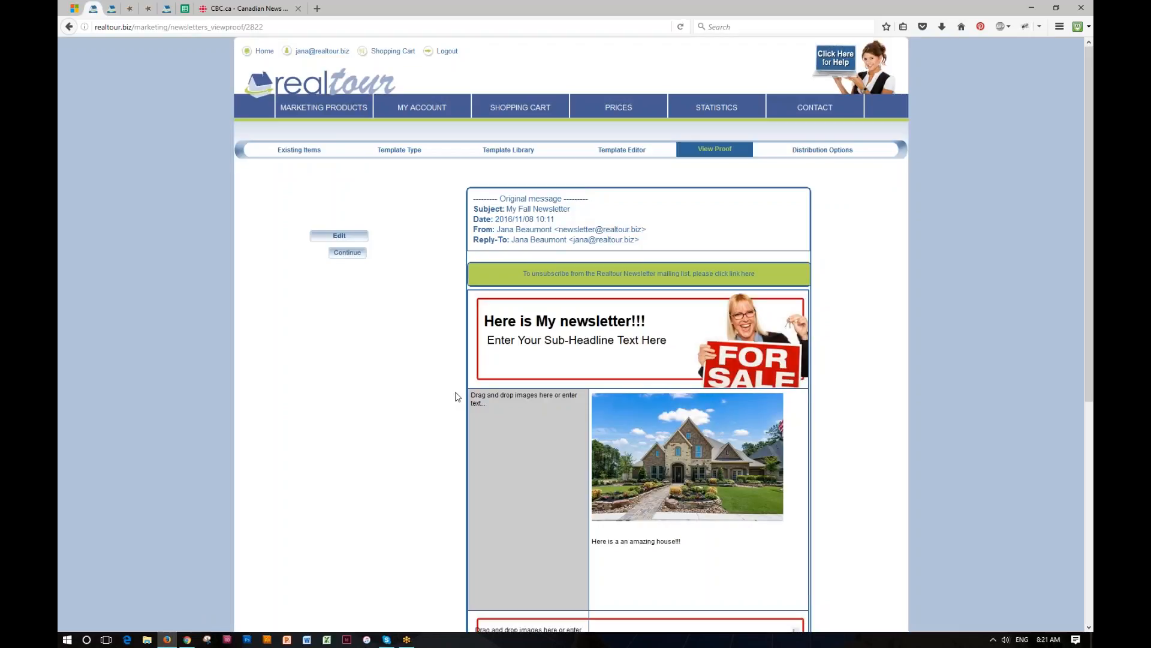
scroll(457, 397, down, 6)
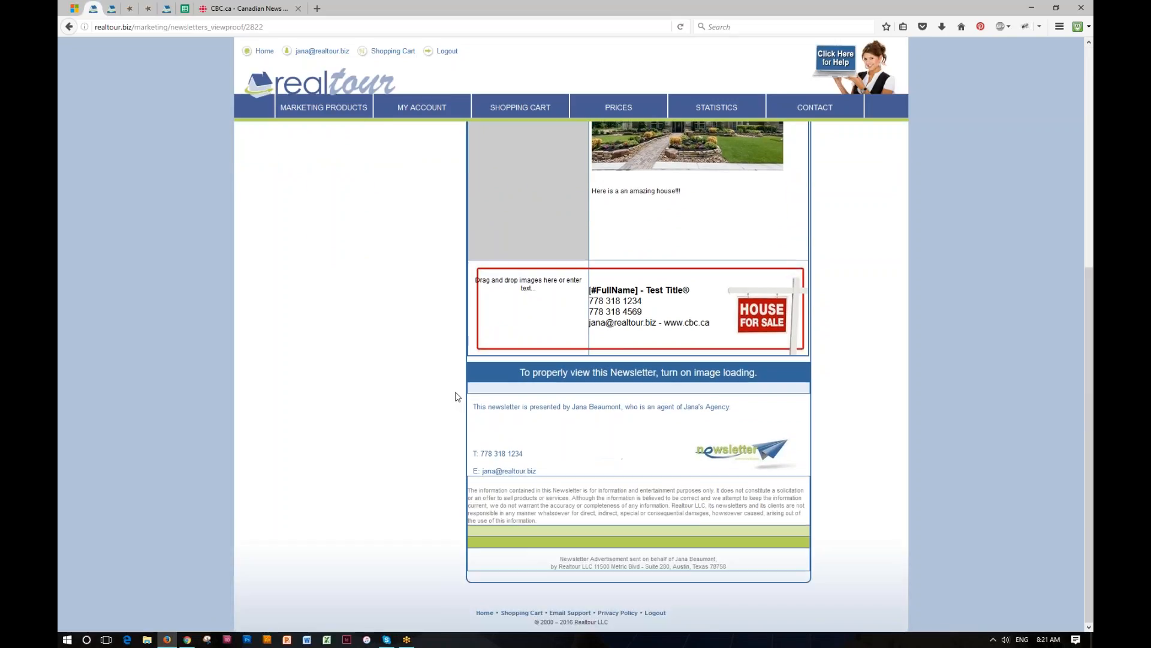
scroll(457, 396, up, 6)
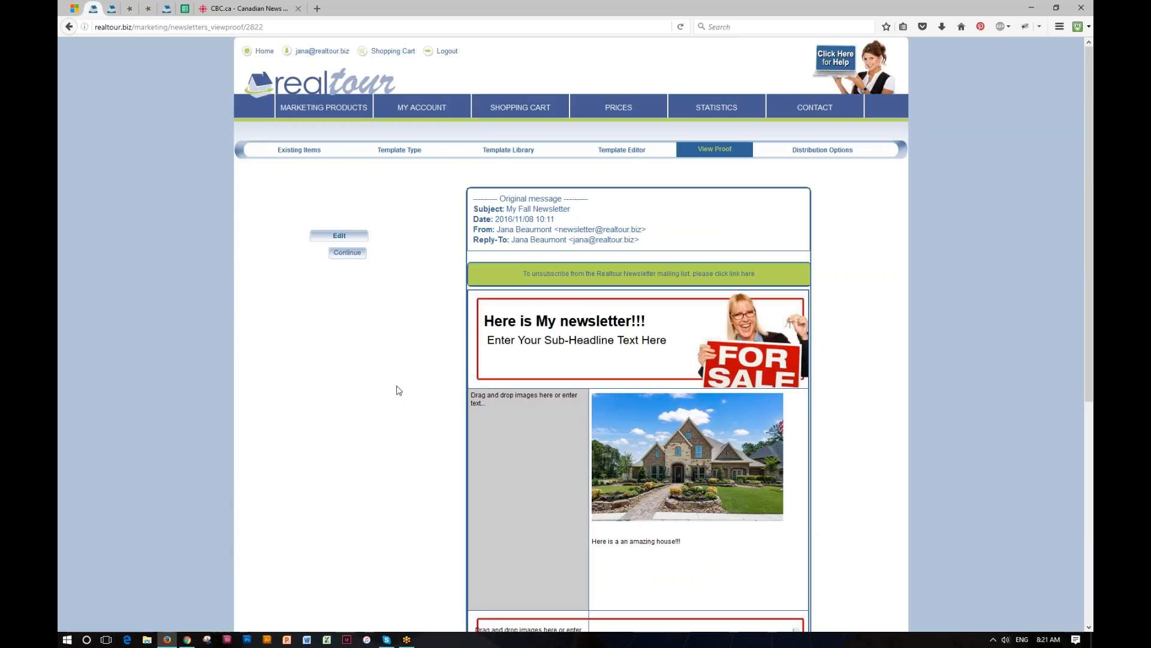
click(832, 153)
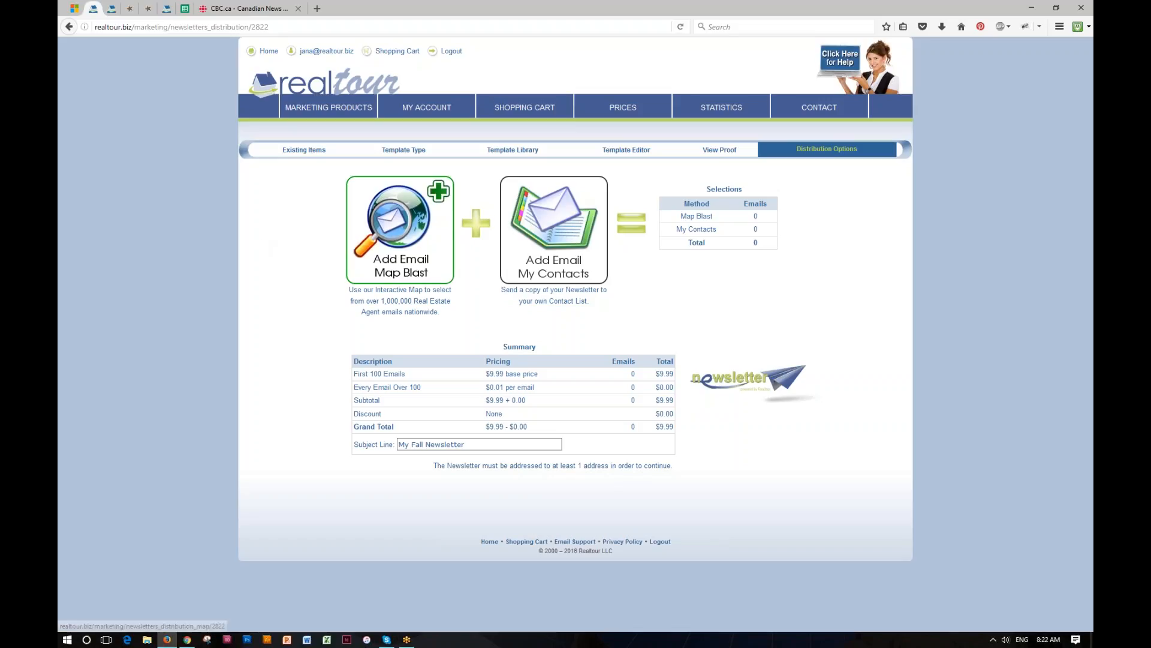
- Set a Map Blast area over central Austin, adding 1048 agent emails for $18.52
click(390, 234)
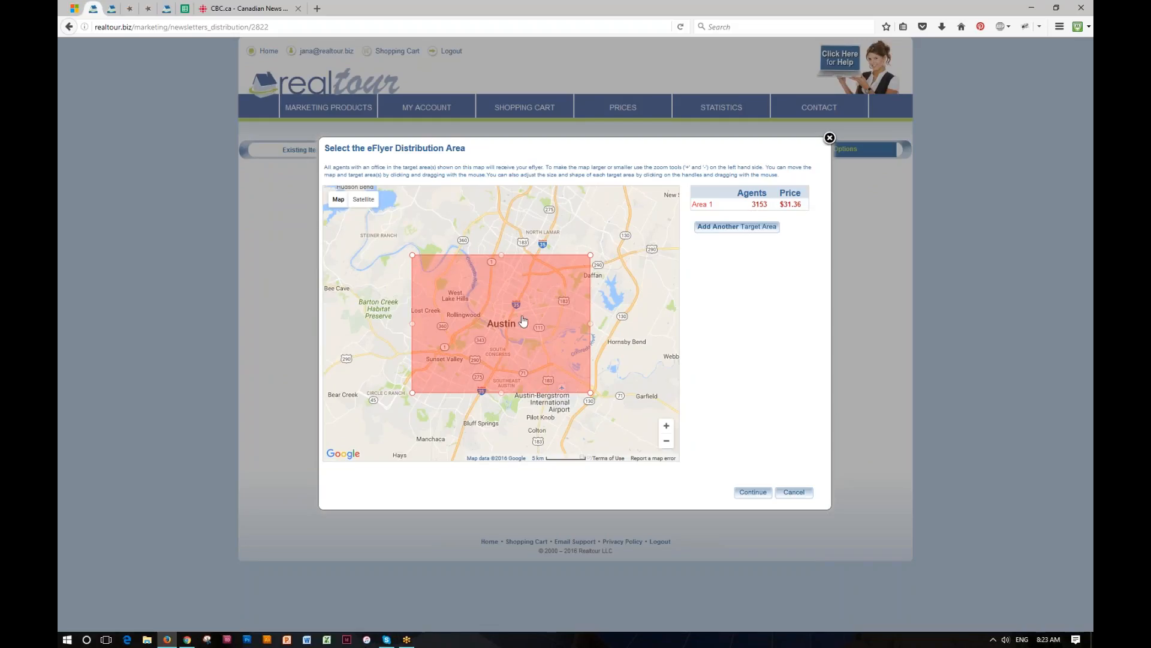
drag(524, 321, 600, 271)
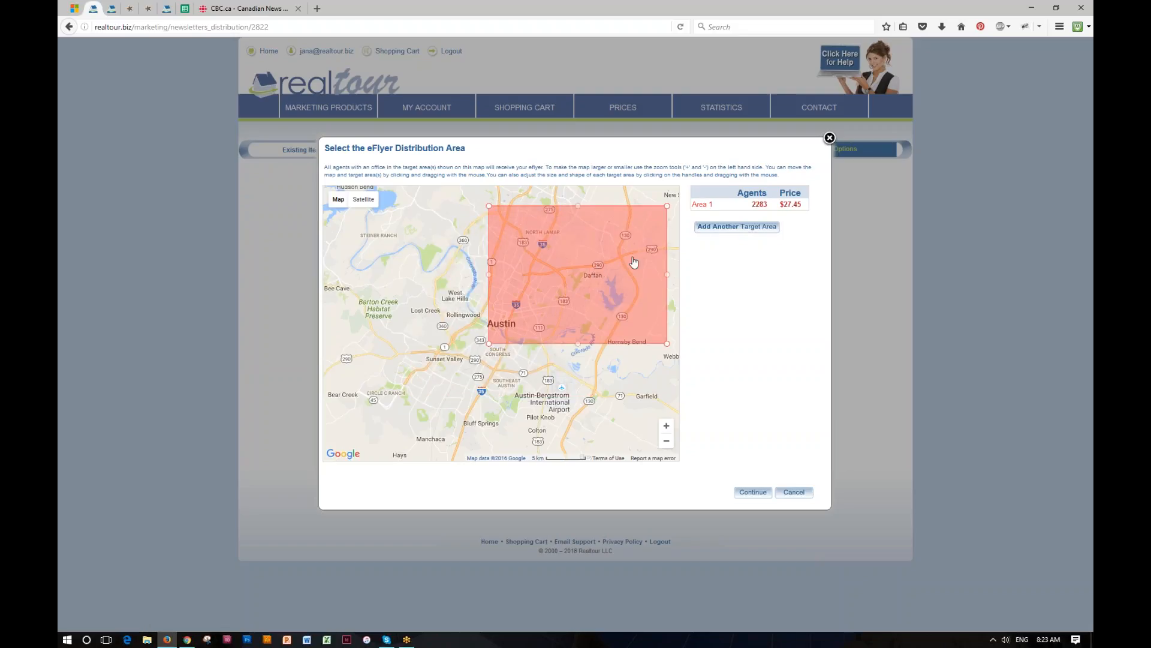
drag(627, 276, 555, 352)
drag(585, 414, 509, 331)
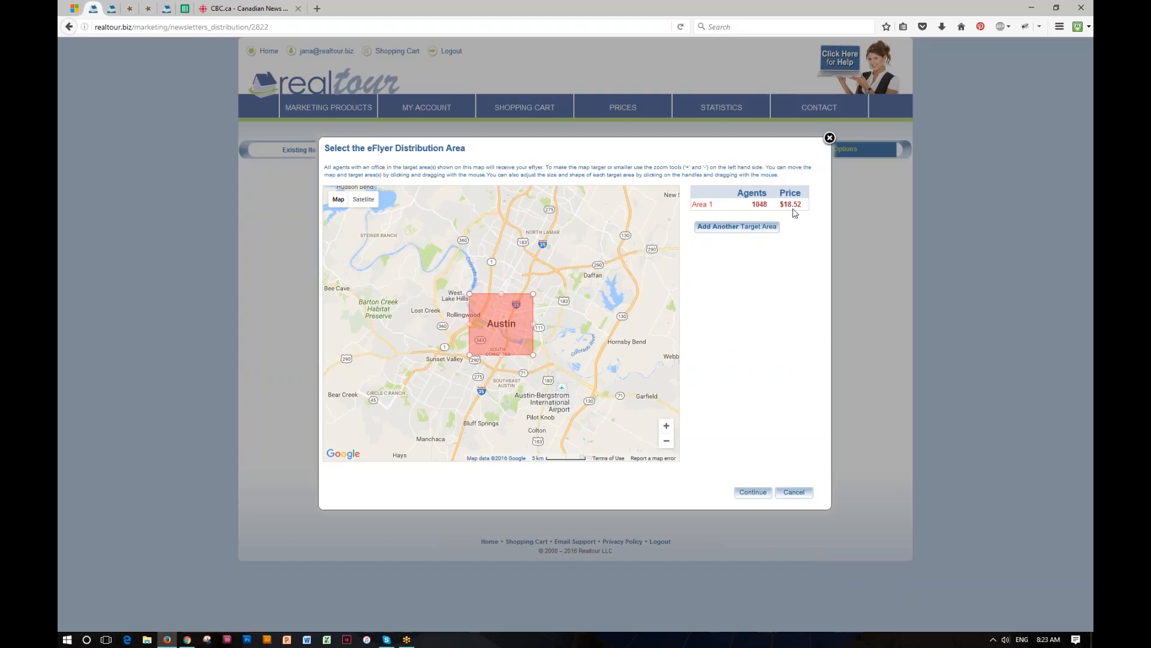
click(752, 493)
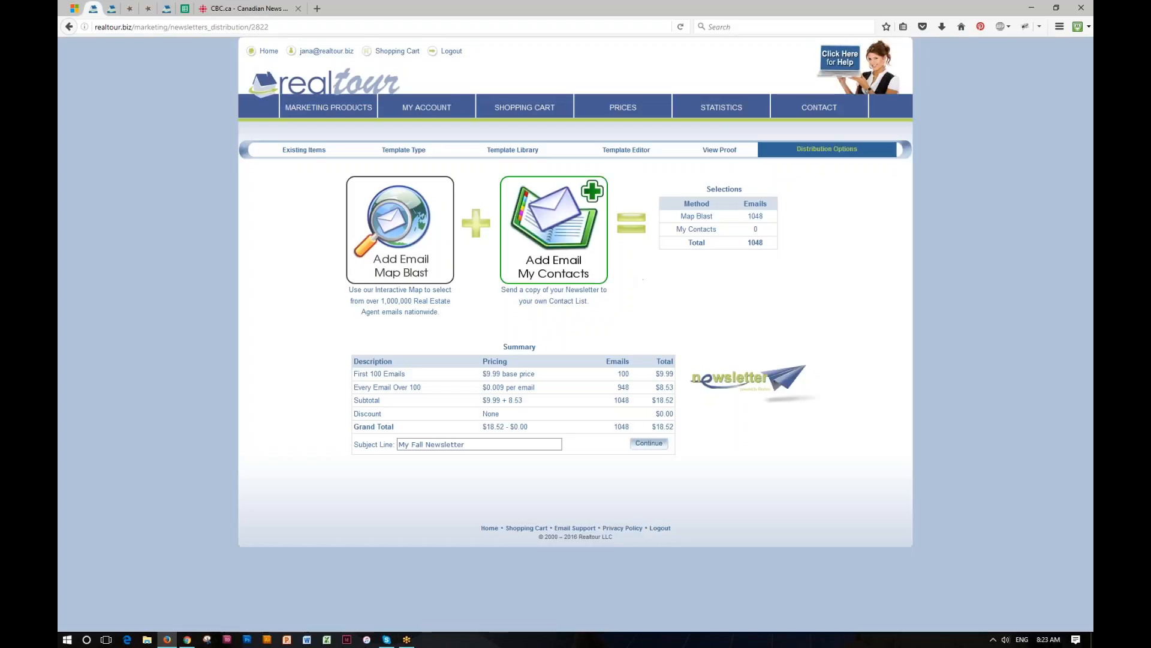
- Add the 6-contact and 19-contact saved lists, bringing recipients to 1073 at $18.75
click(558, 240)
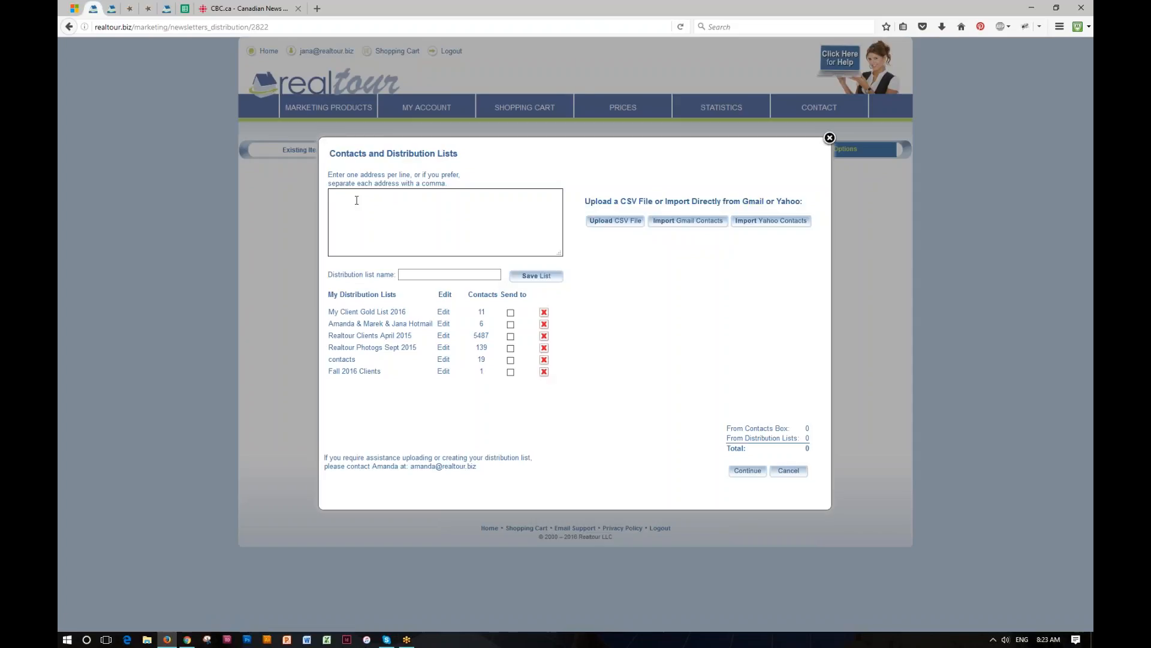
click(510, 324)
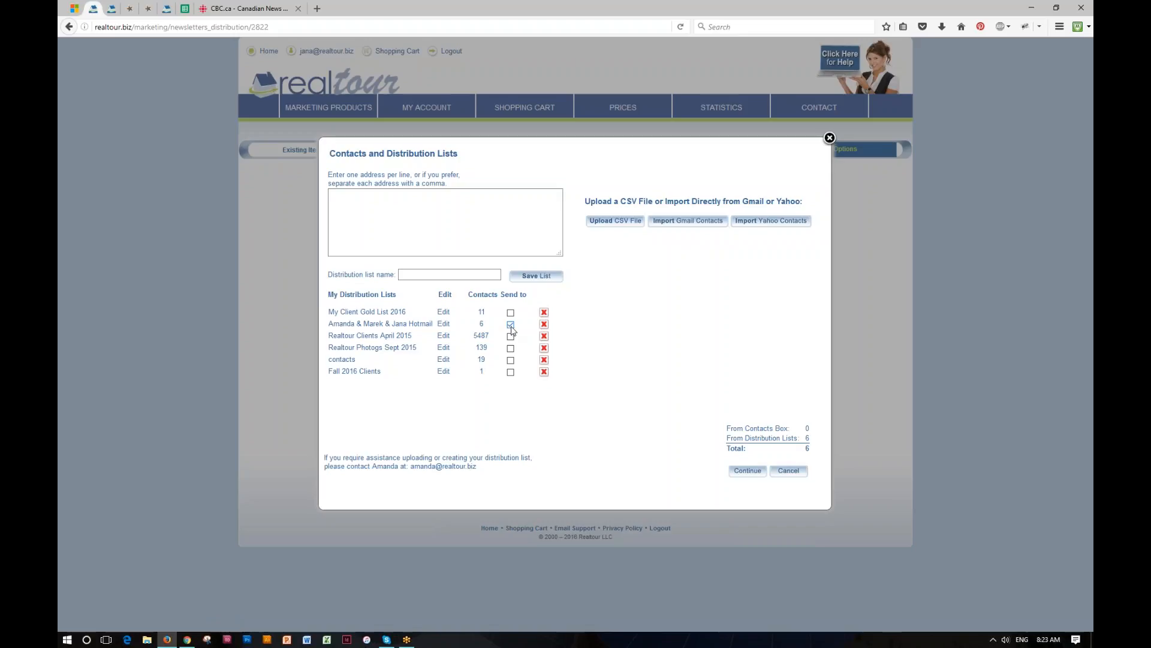
click(511, 360)
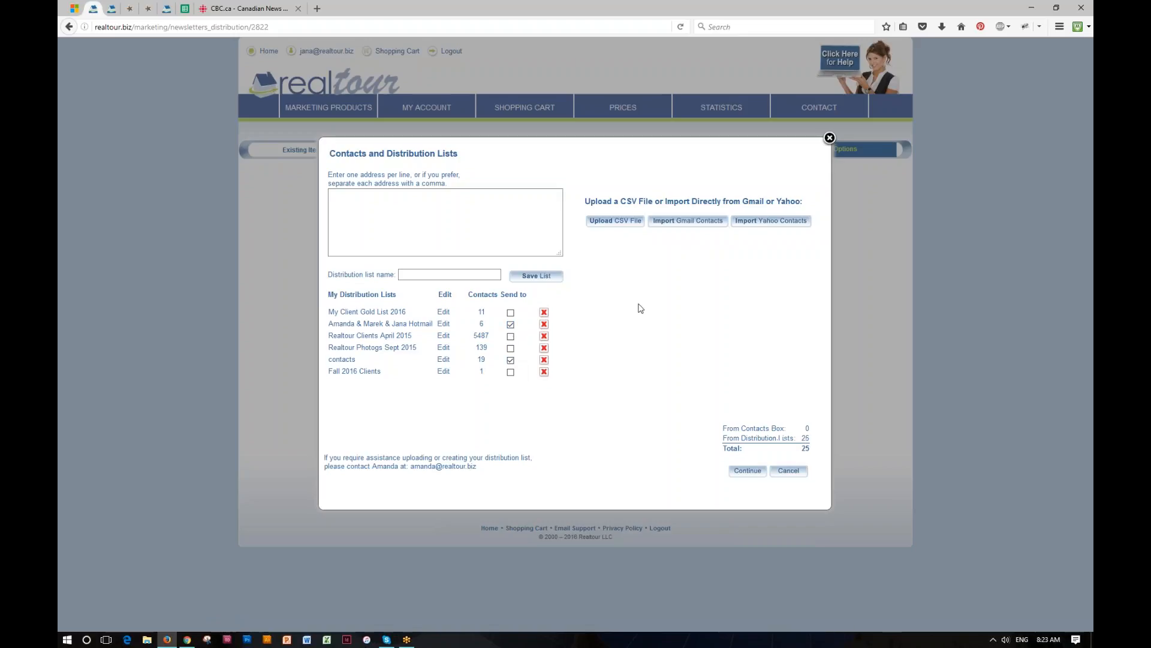
click(747, 471)
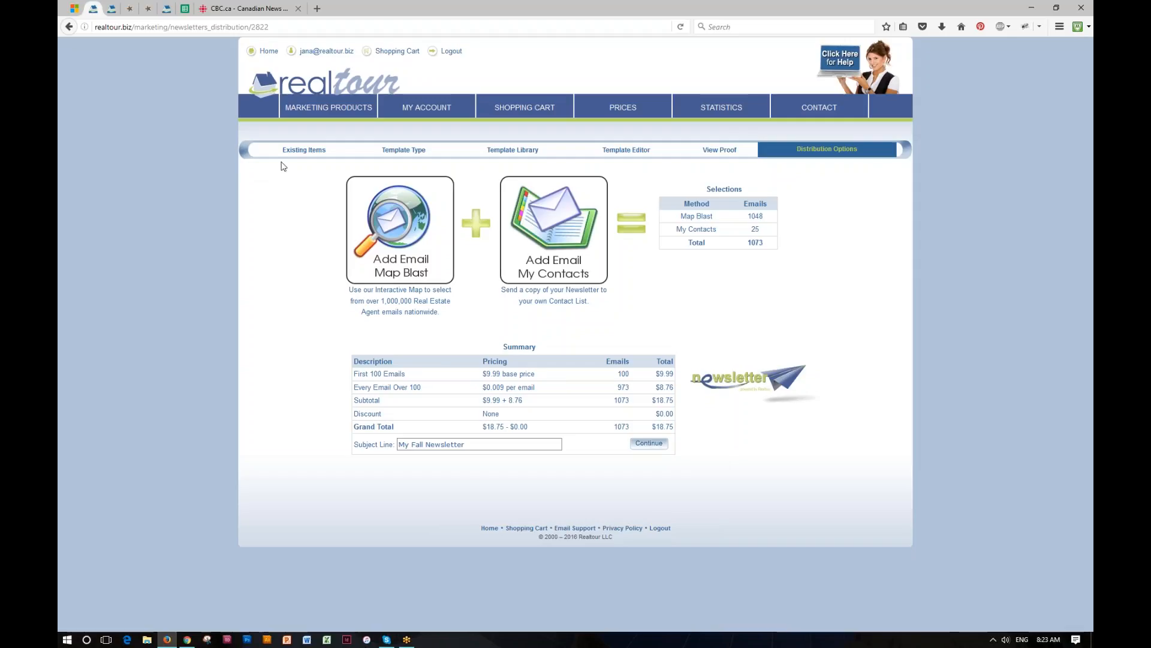
- Return to the Realtour marketing dashboard via the logo
click(313, 92)
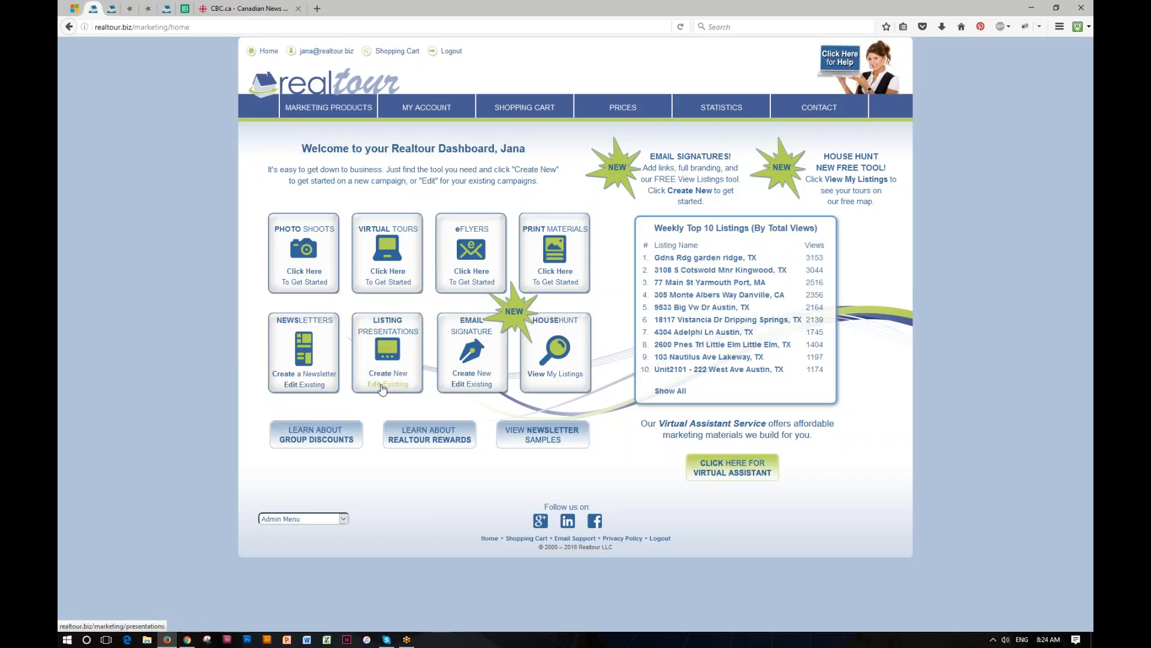
- Start a new listing presentation from Existing Presentations to reach the Template Library
click(386, 374)
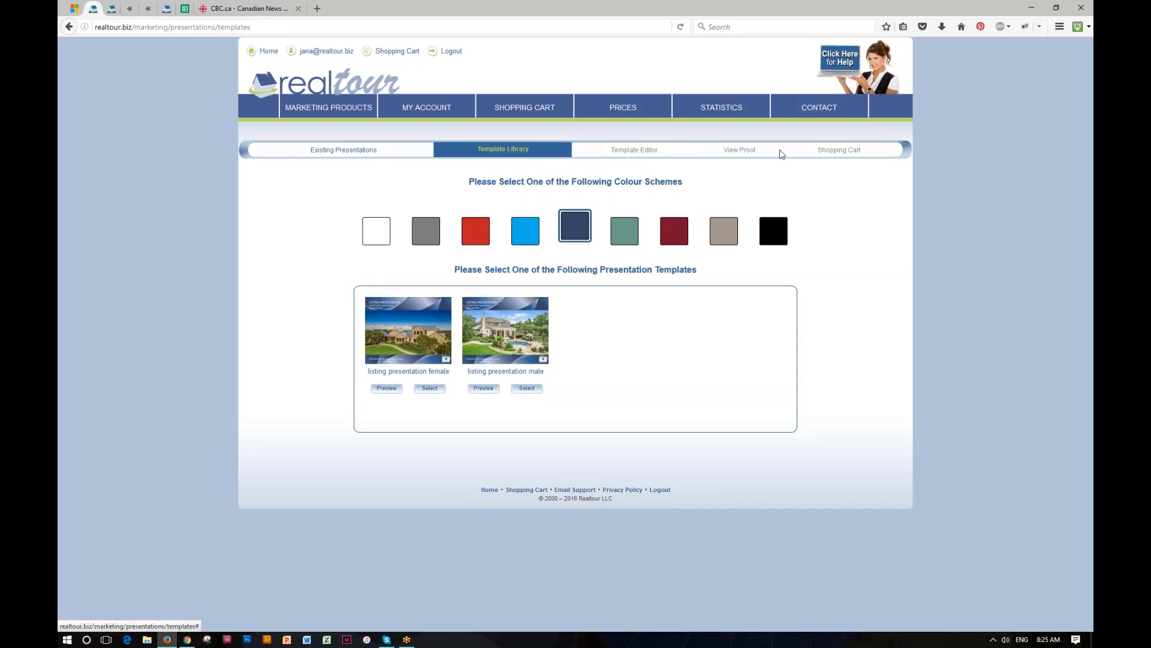
click(341, 151)
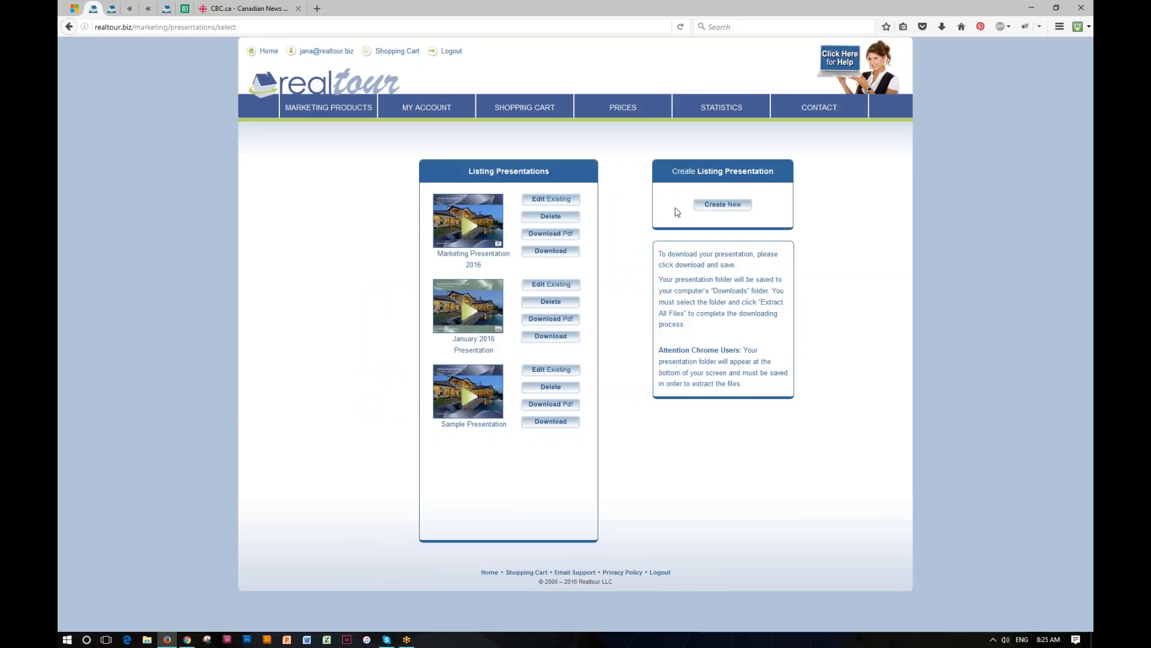
click(726, 206)
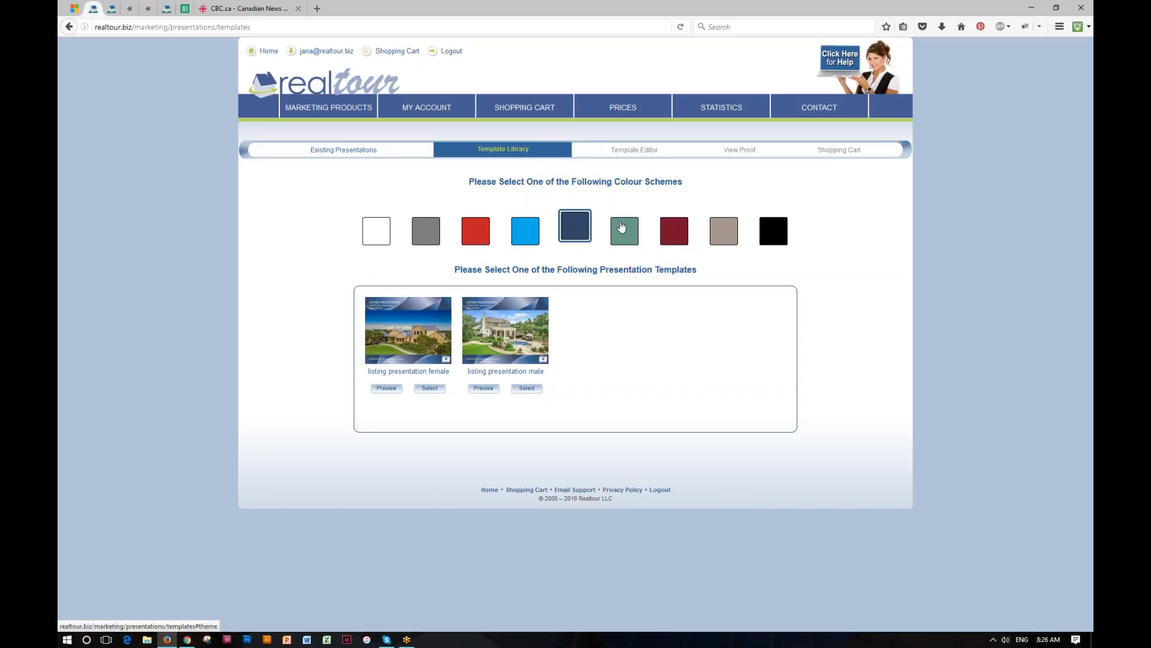
- Try the teal swatch, then apply the burgundy colour scheme to the templates
click(623, 227)
click(676, 232)
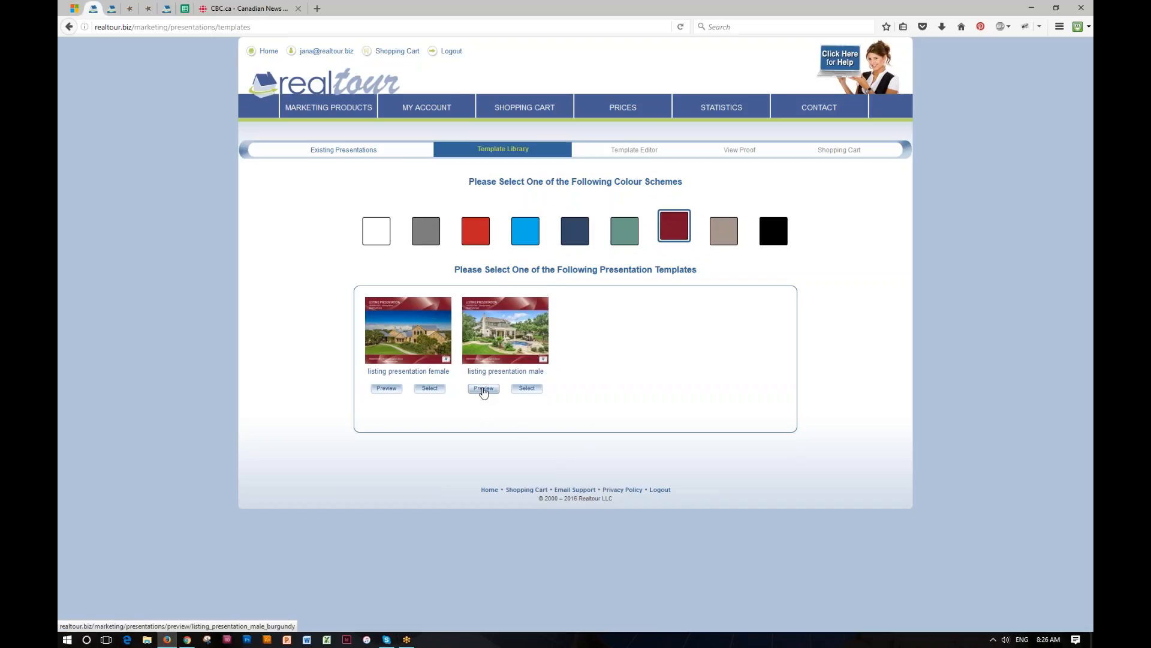
- Preview the male burgundy template and page through to the agent profile details
click(484, 389)
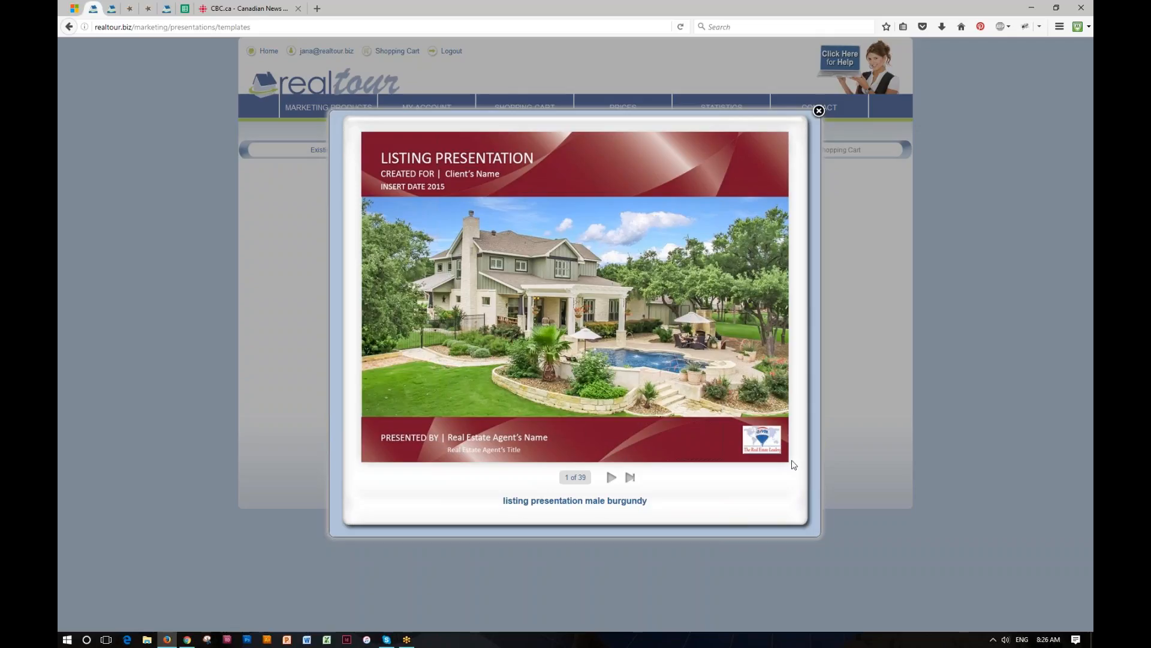
click(764, 447)
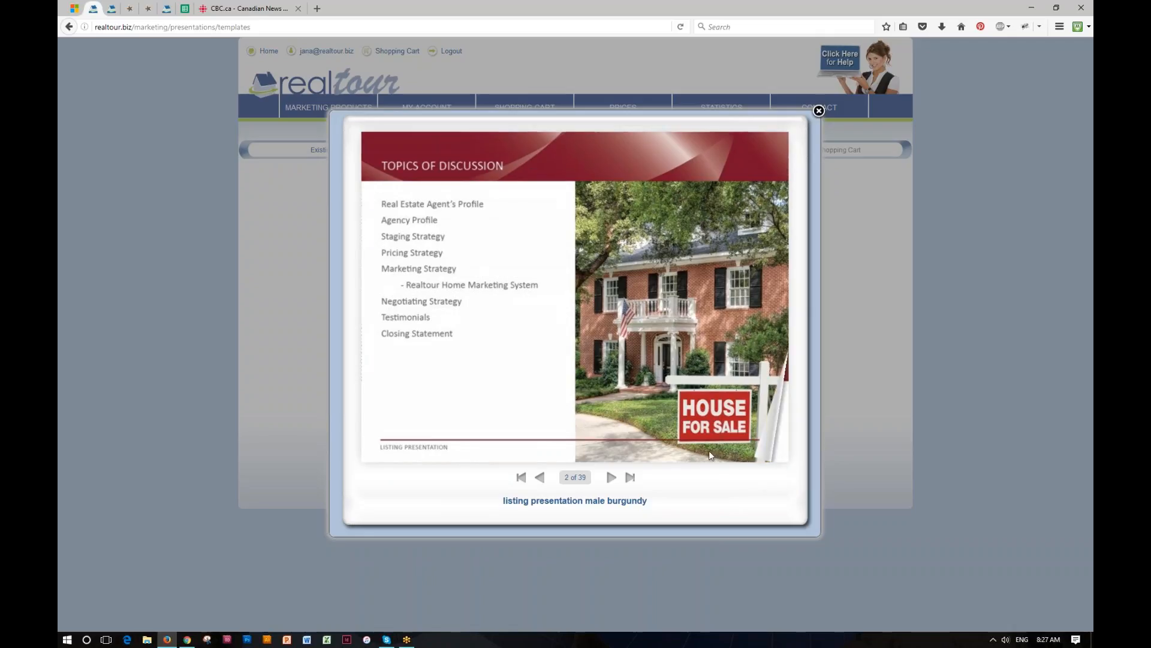
drag(709, 451, 238, 469)
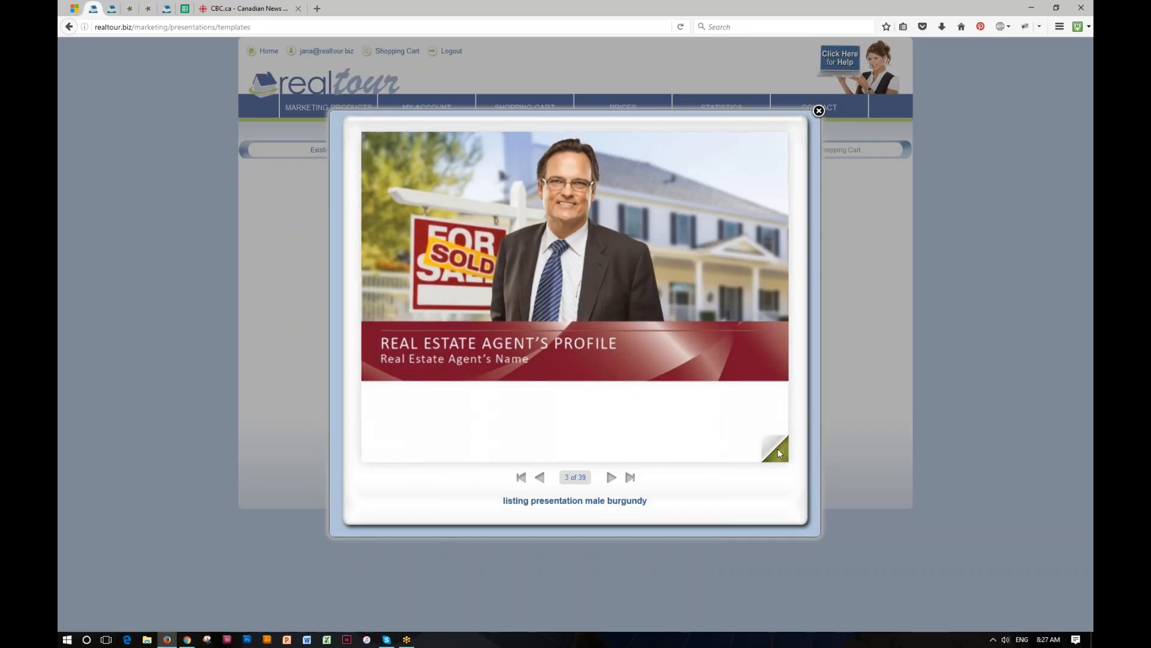
drag(779, 449, 133, 447)
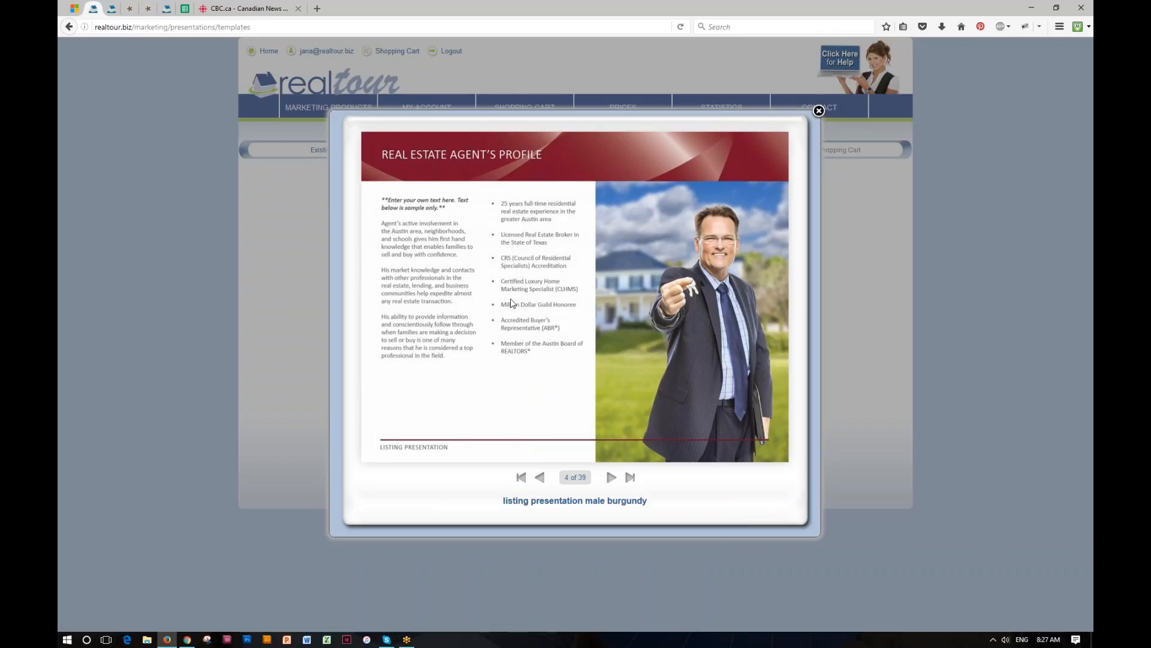
- Page through the Agency Profile, Staging Strategy and Discretion during Showings pages
click(610, 482)
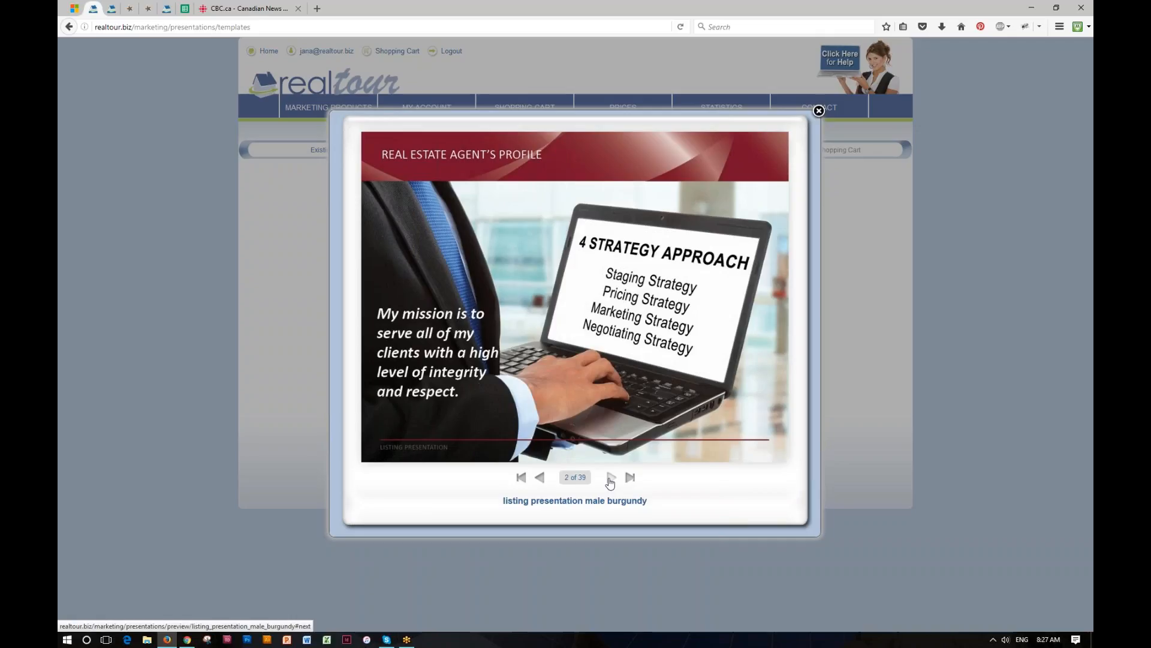
click(609, 482)
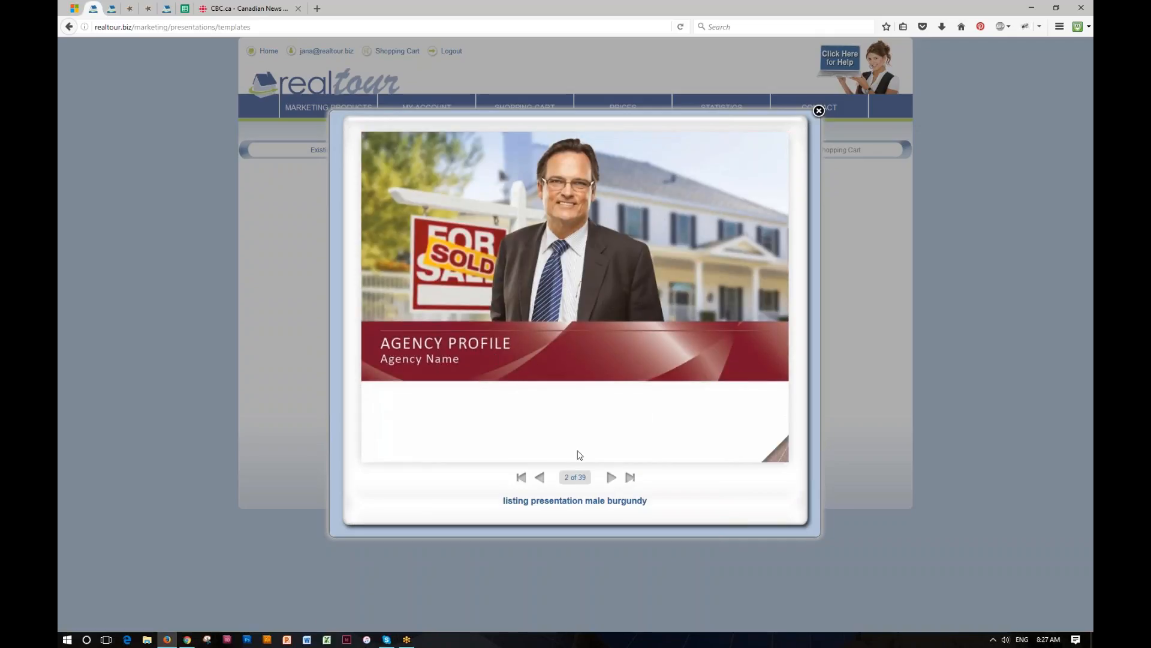
click(612, 478)
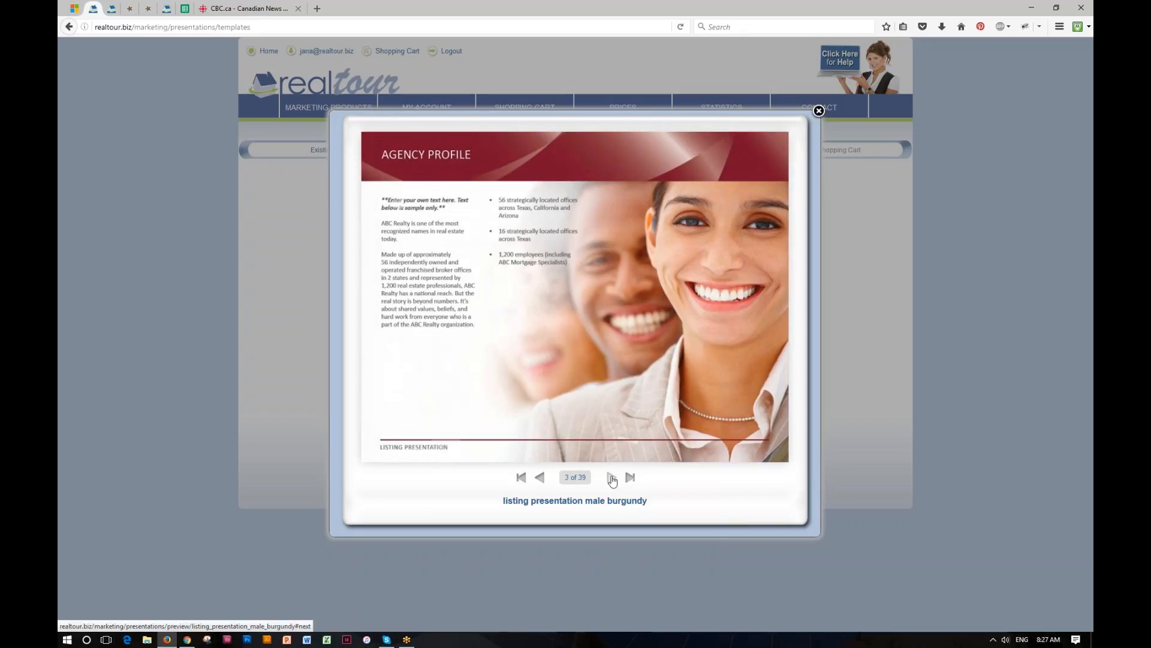
click(612, 478)
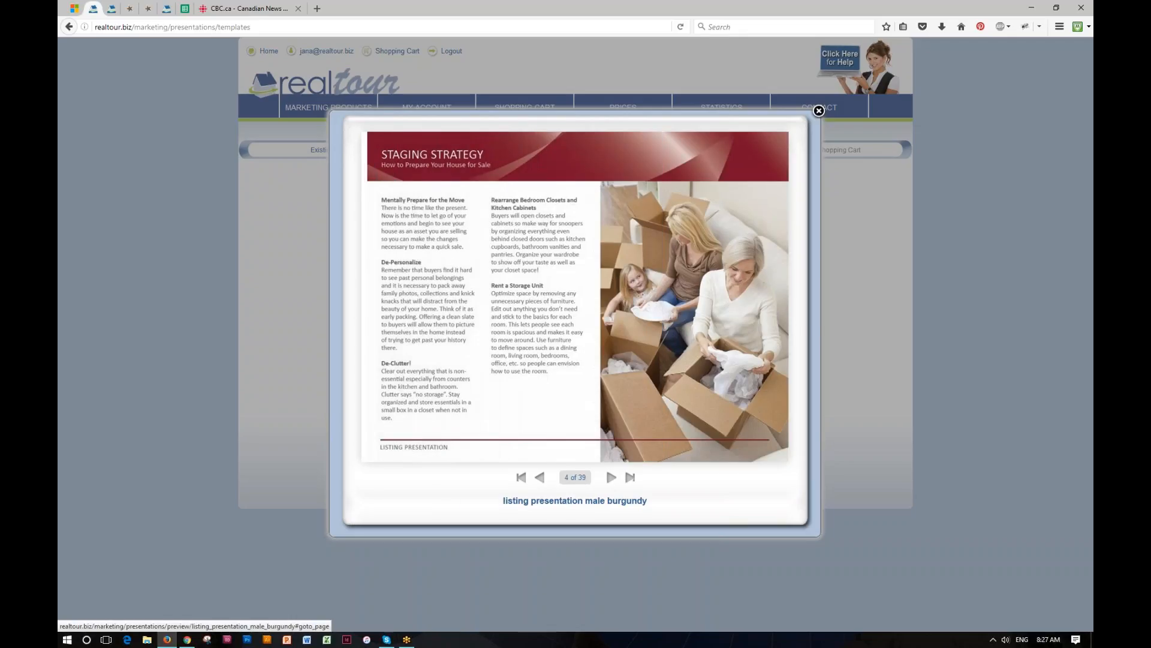
click(539, 477)
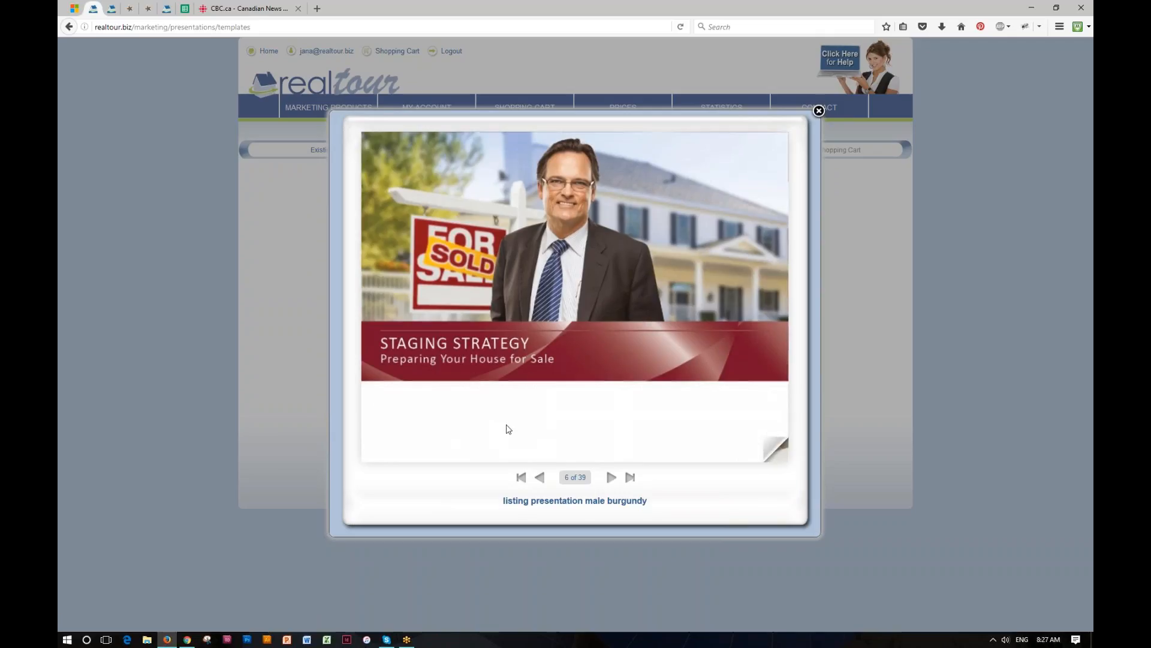
click(609, 478)
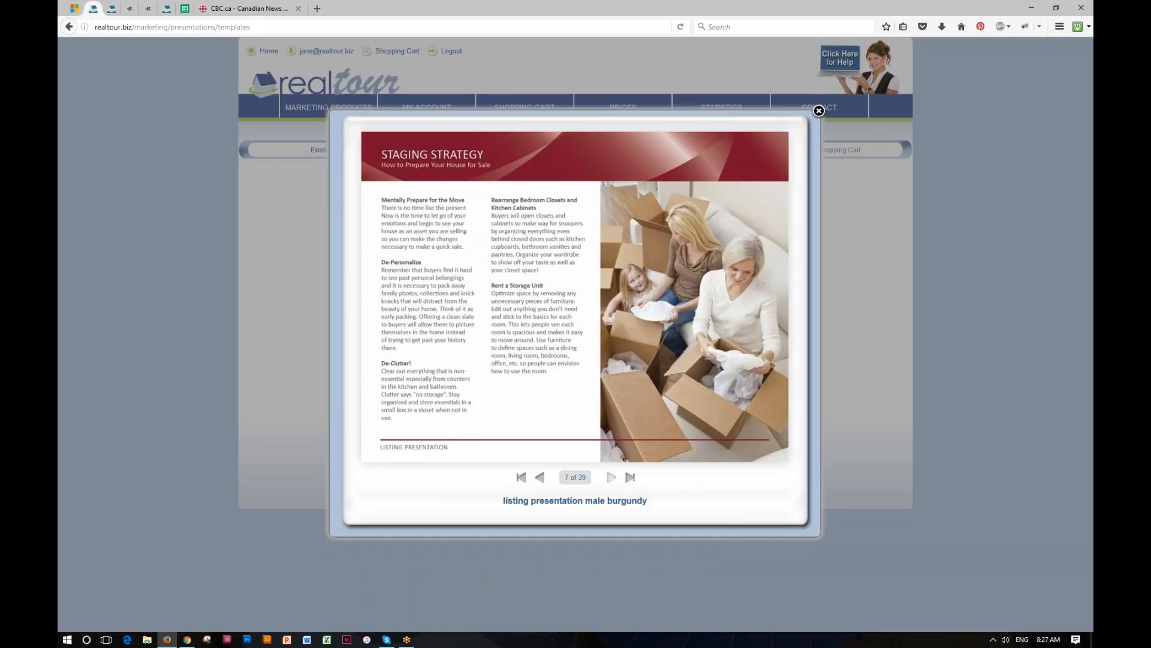
click(611, 477)
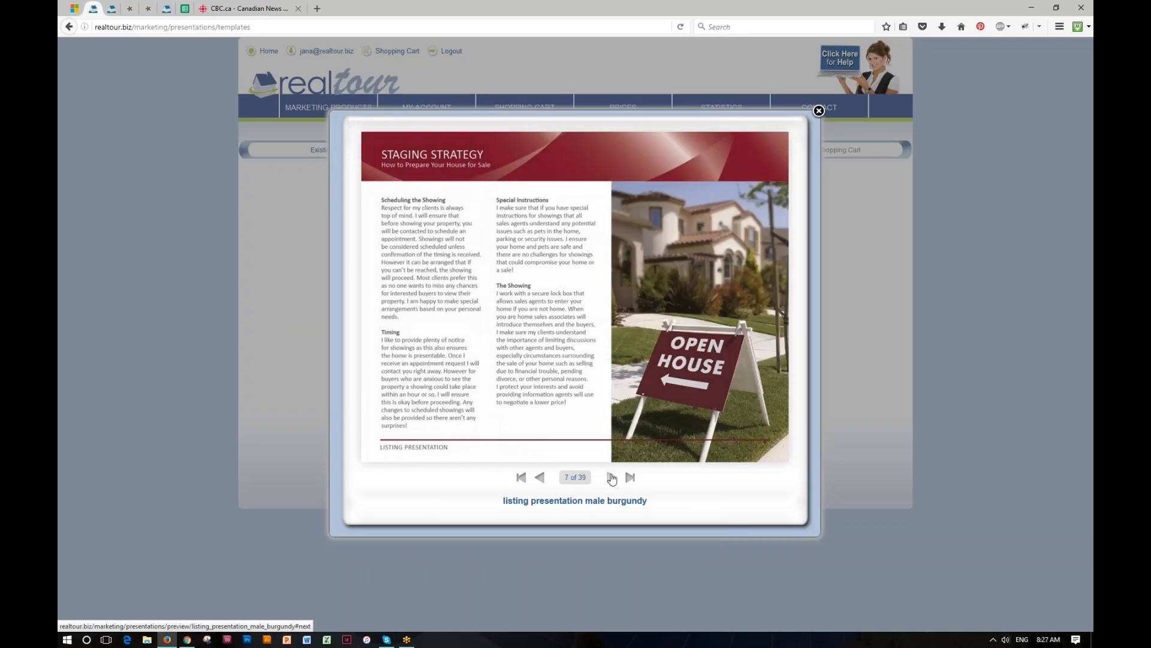
click(612, 478)
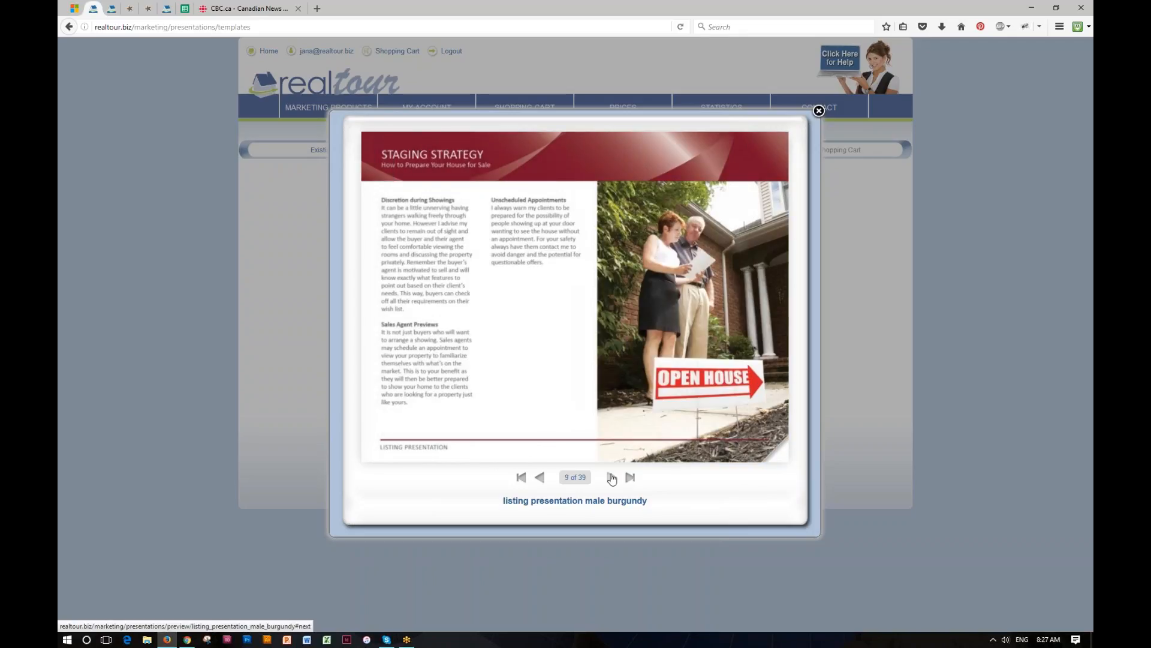
- Page through the Pricing Strategy charts and the Marketing Strategy pages
click(612, 478)
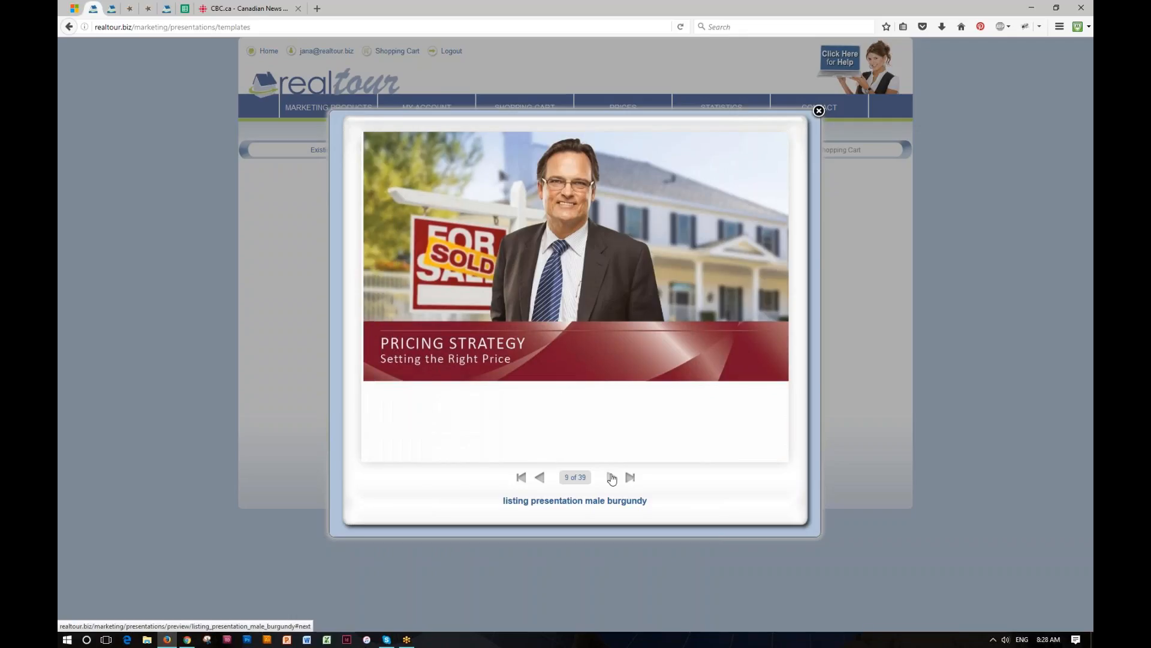
click(611, 478)
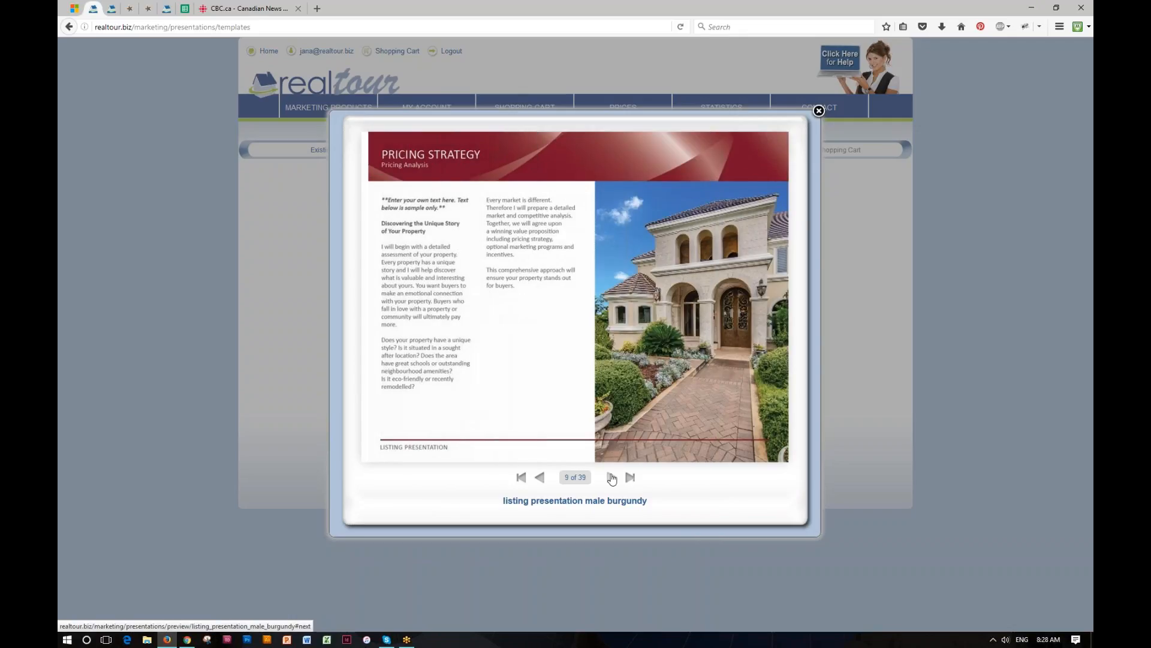
click(611, 478)
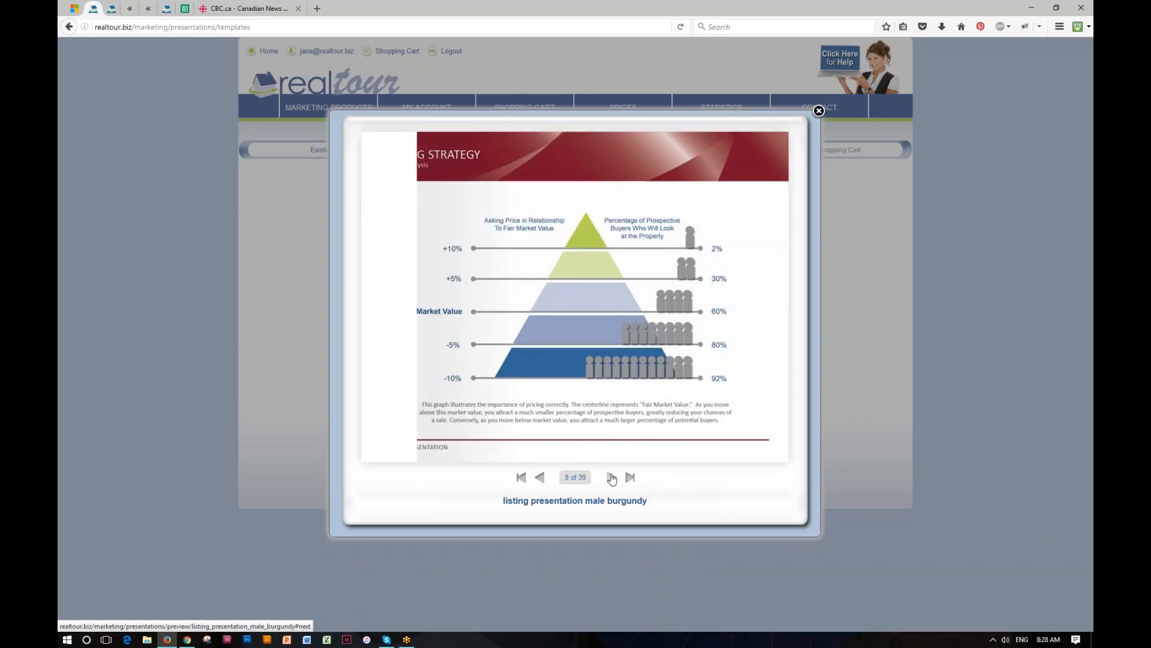
click(612, 478)
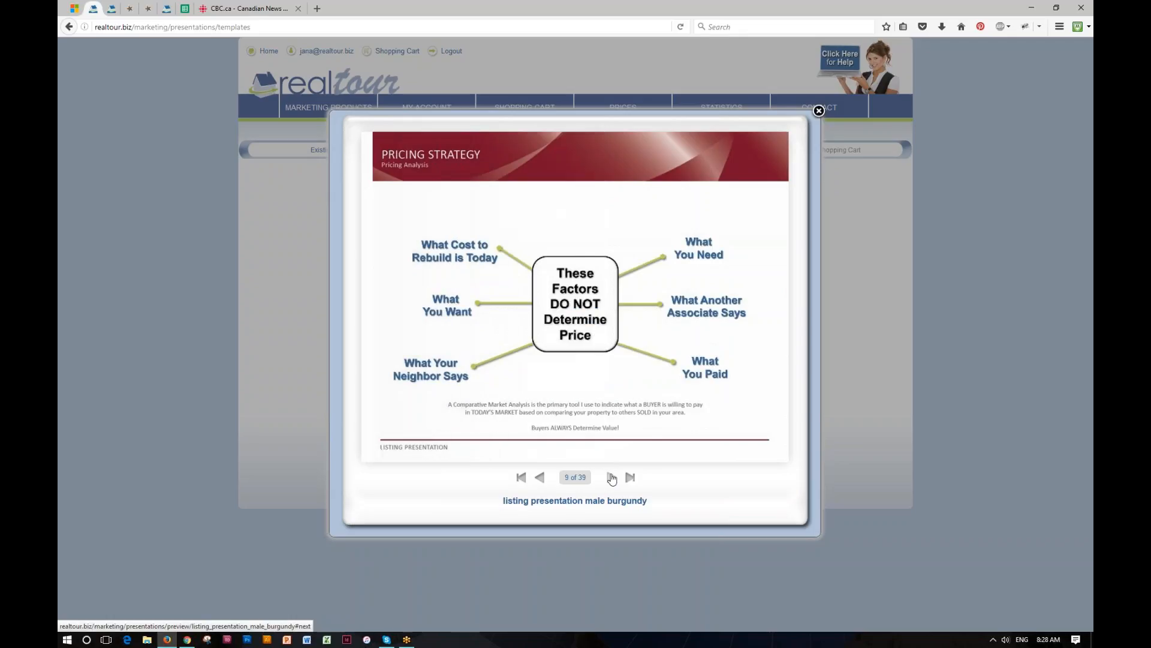
click(612, 478)
click(611, 478)
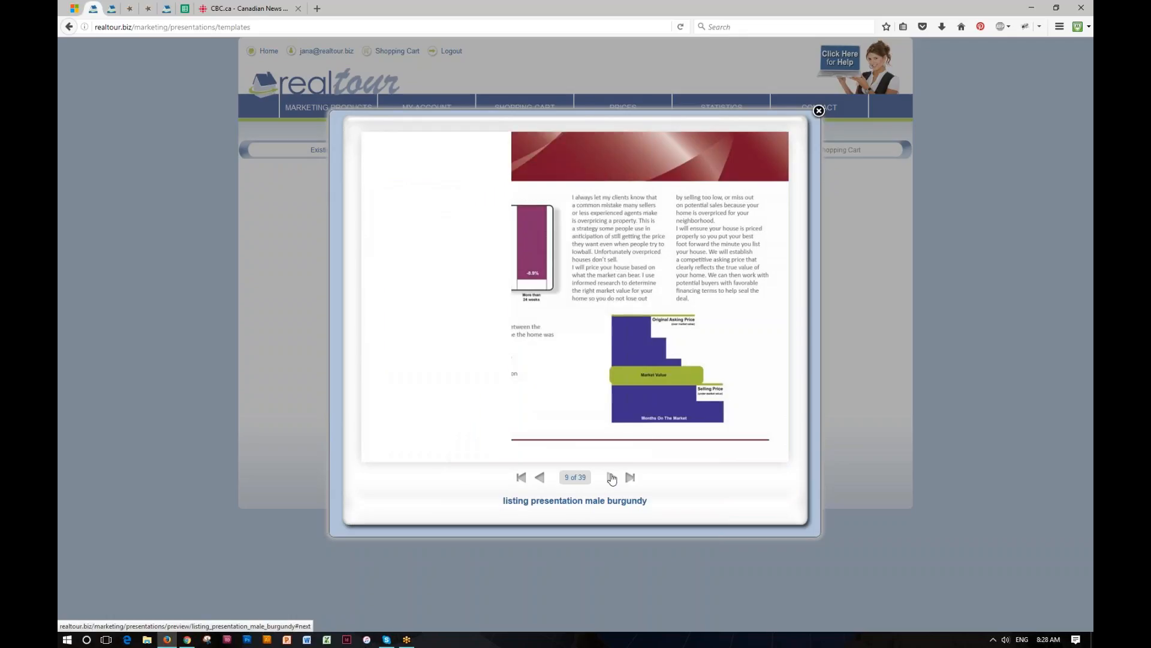
click(612, 478)
click(612, 478)
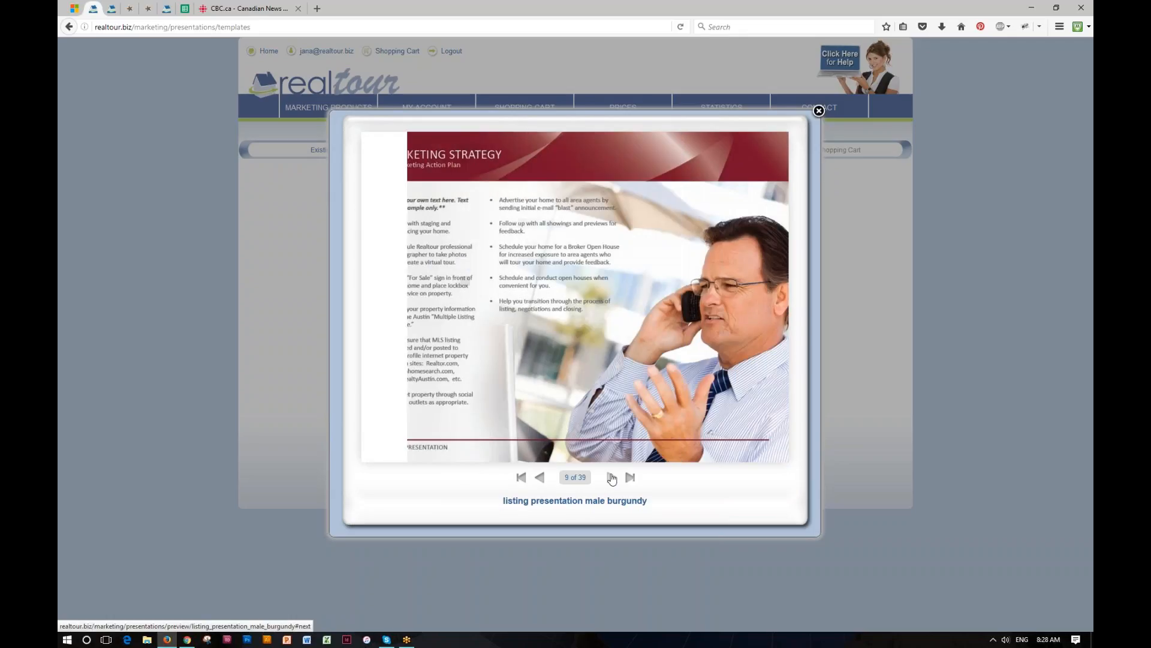
click(612, 478)
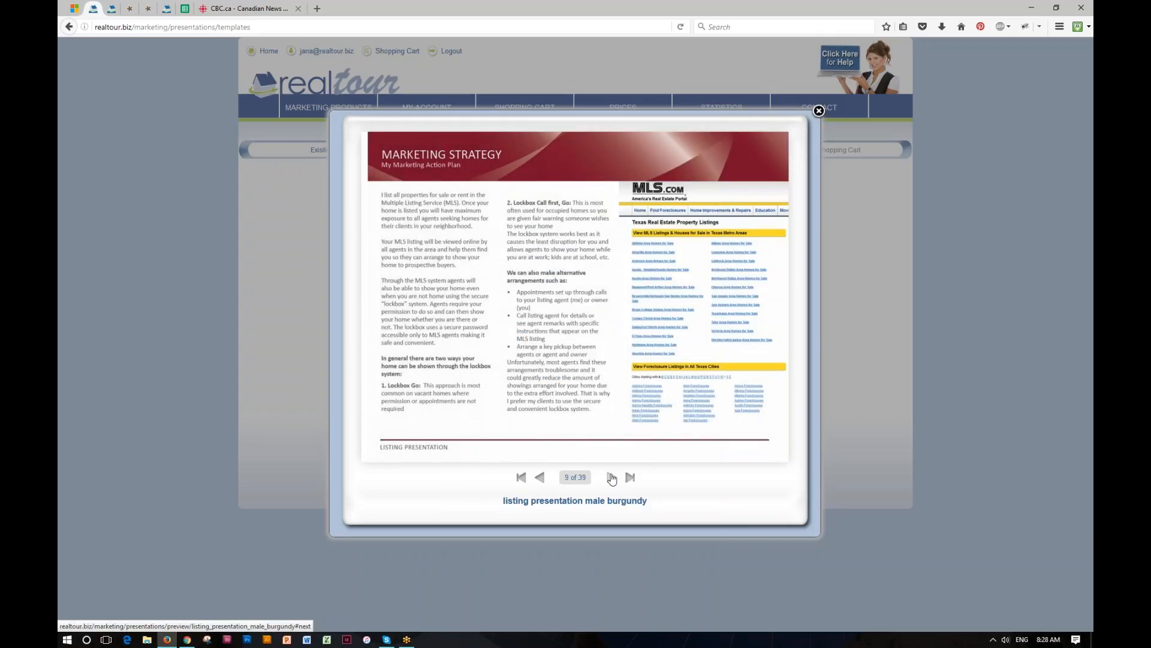
click(611, 479)
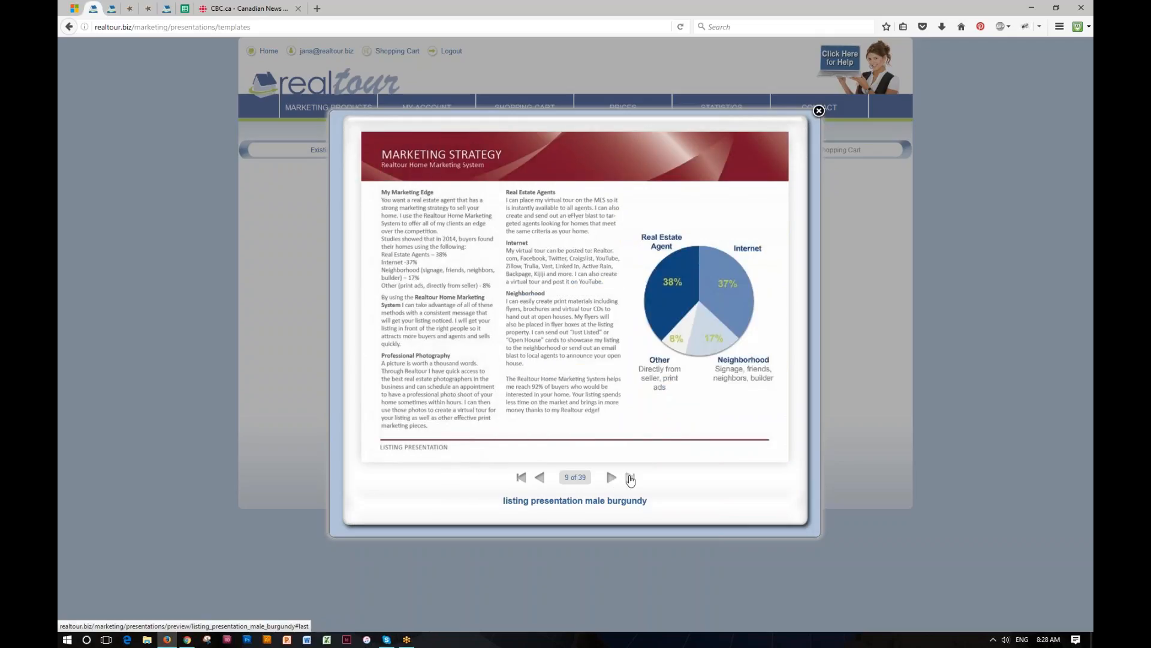
- Jump to the last page, step back to the testimonials, and close the preview
click(630, 478)
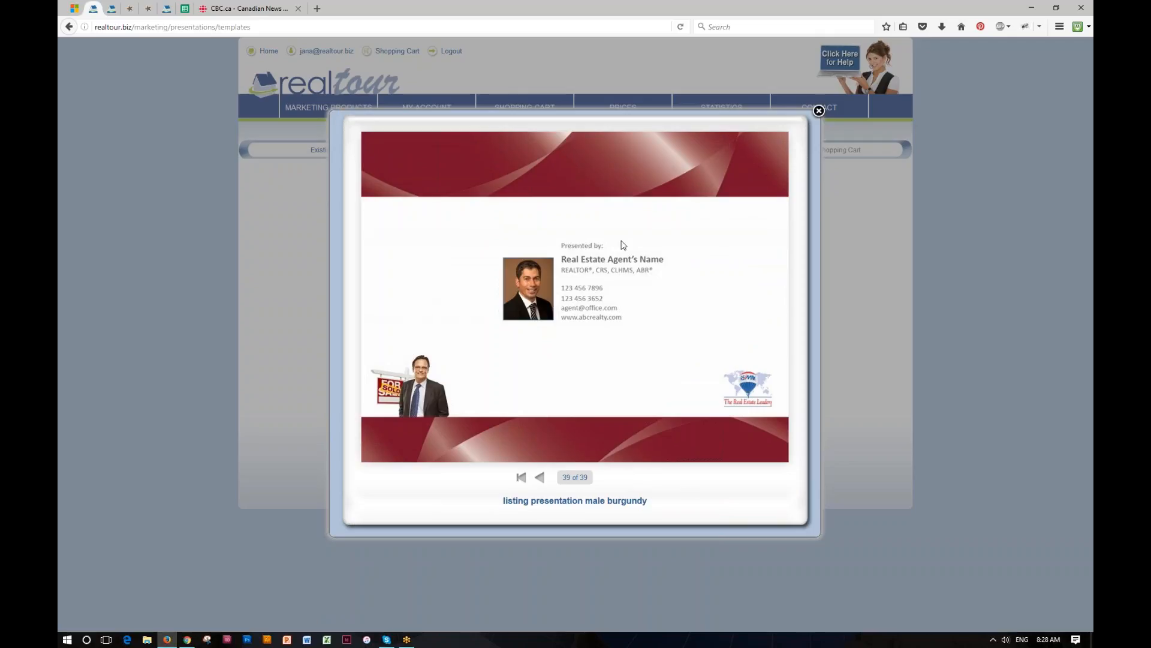
click(540, 478)
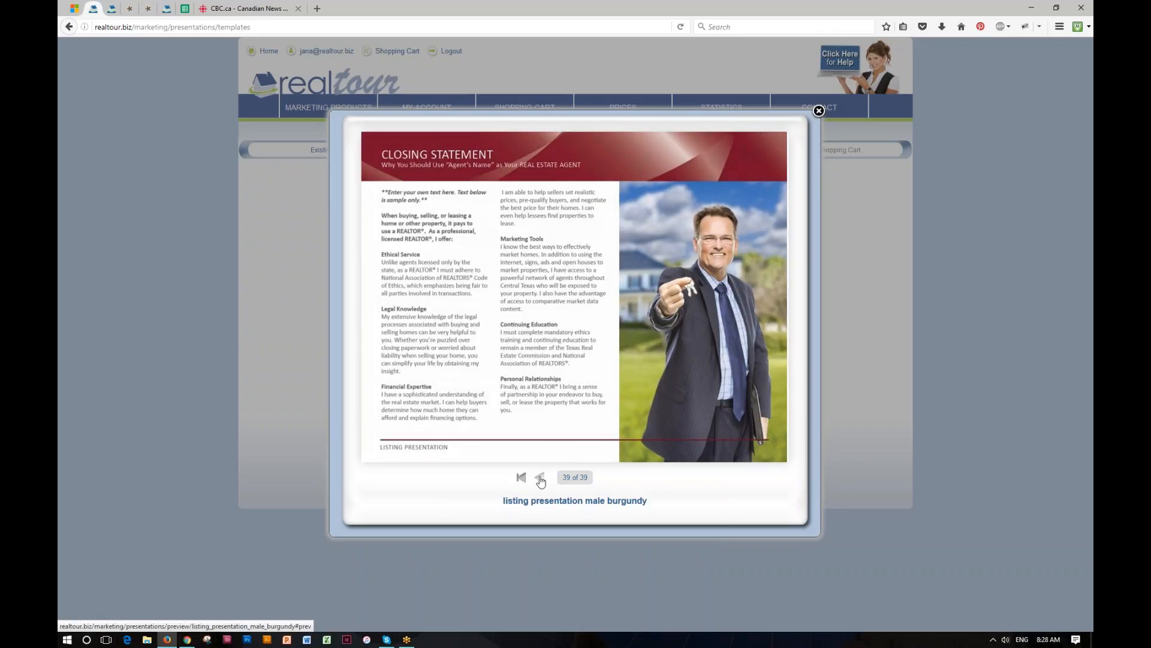
click(540, 478)
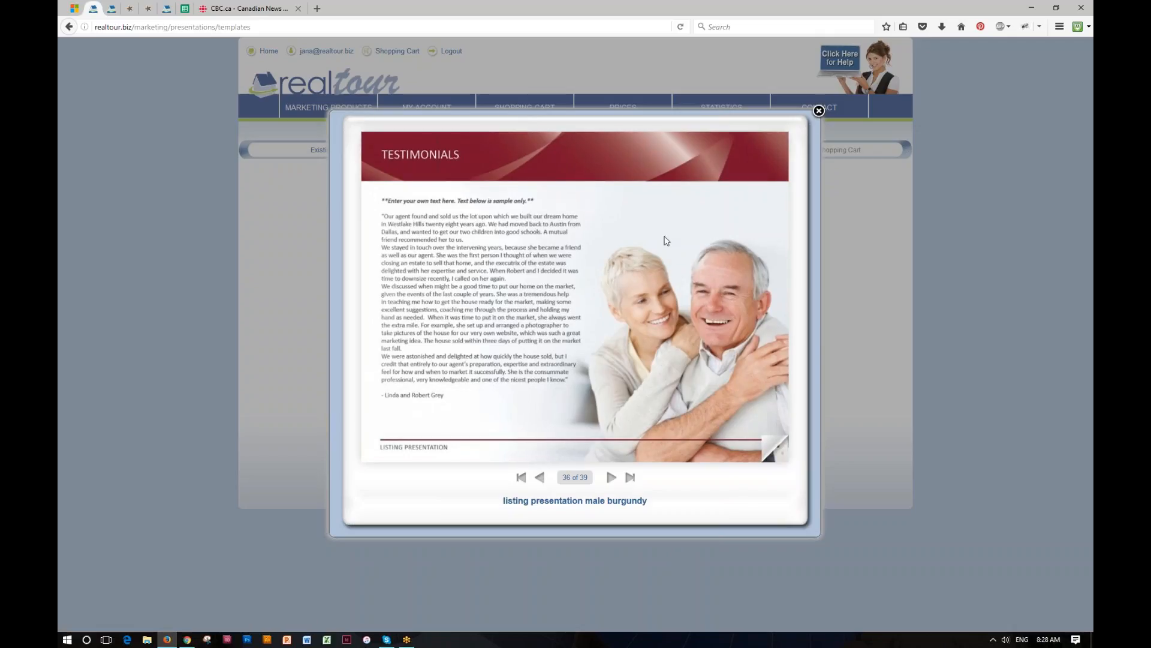
click(818, 111)
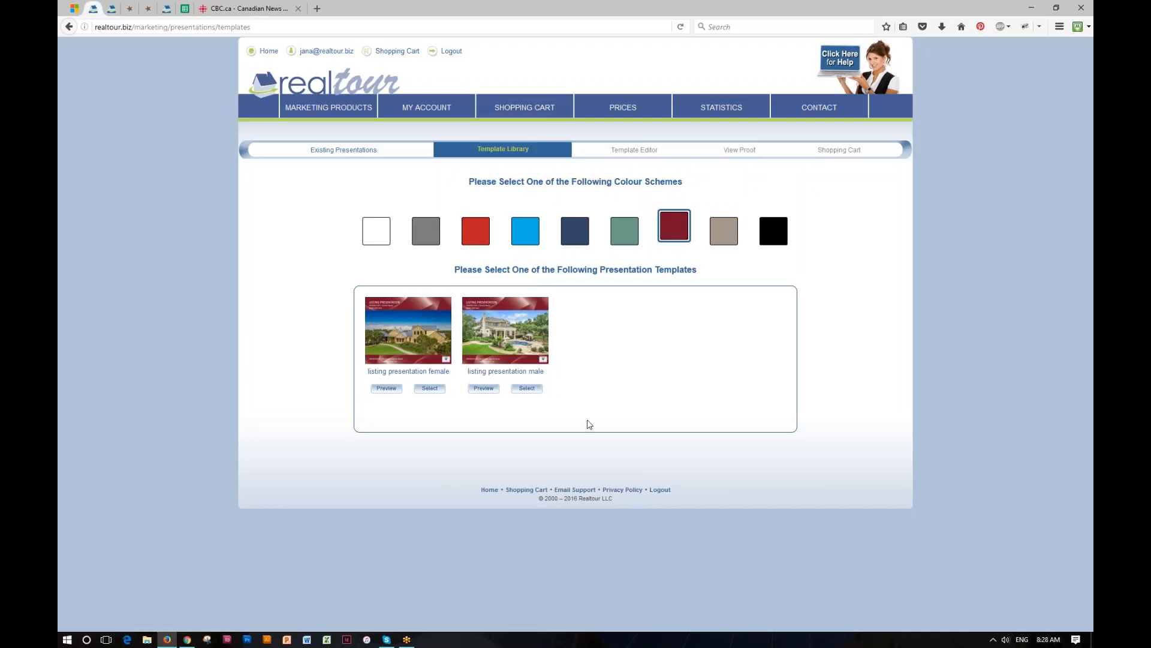
- Select the male burgundy template and create it as 'My Fall Presentation'
click(528, 388)
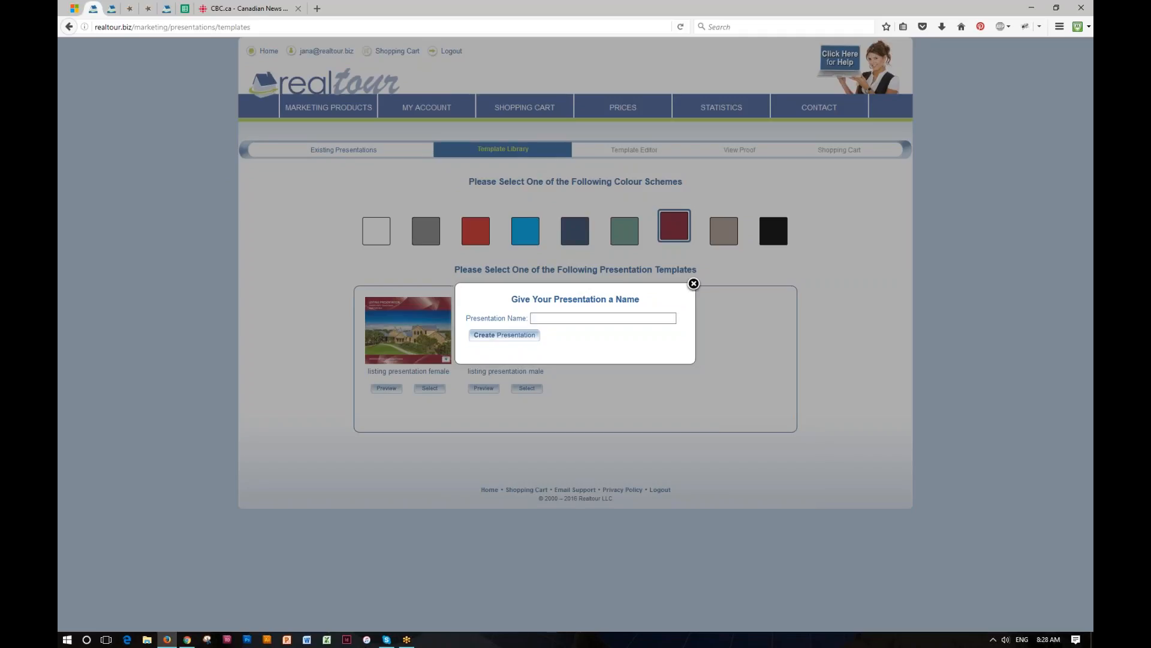
text(My)
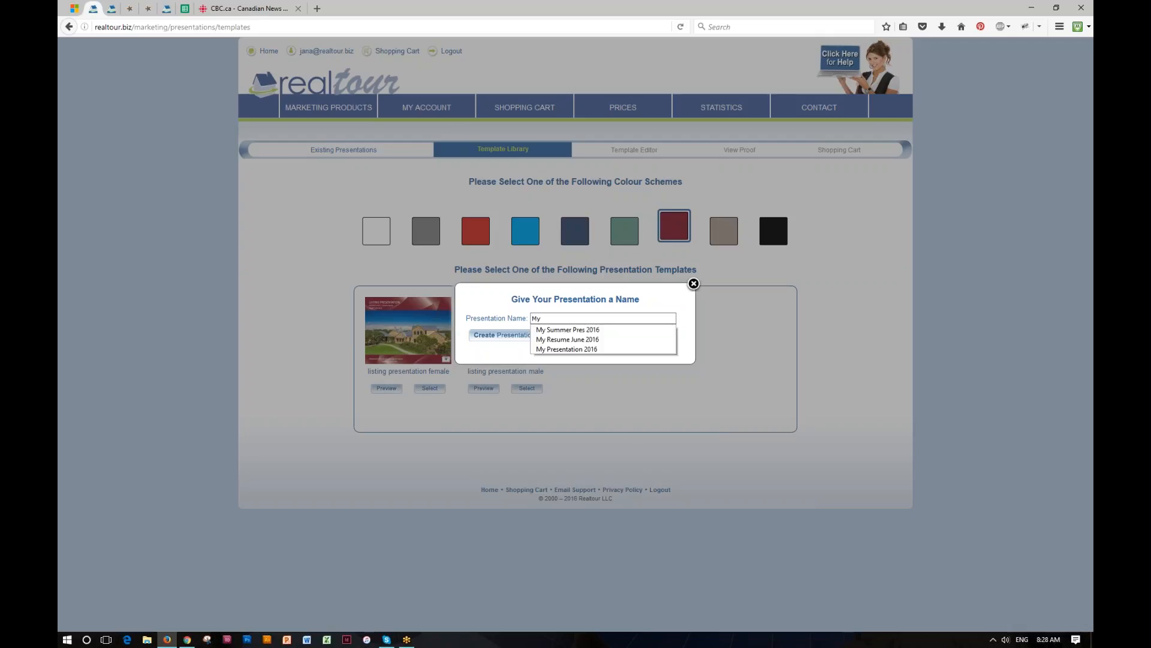
text( Fa)
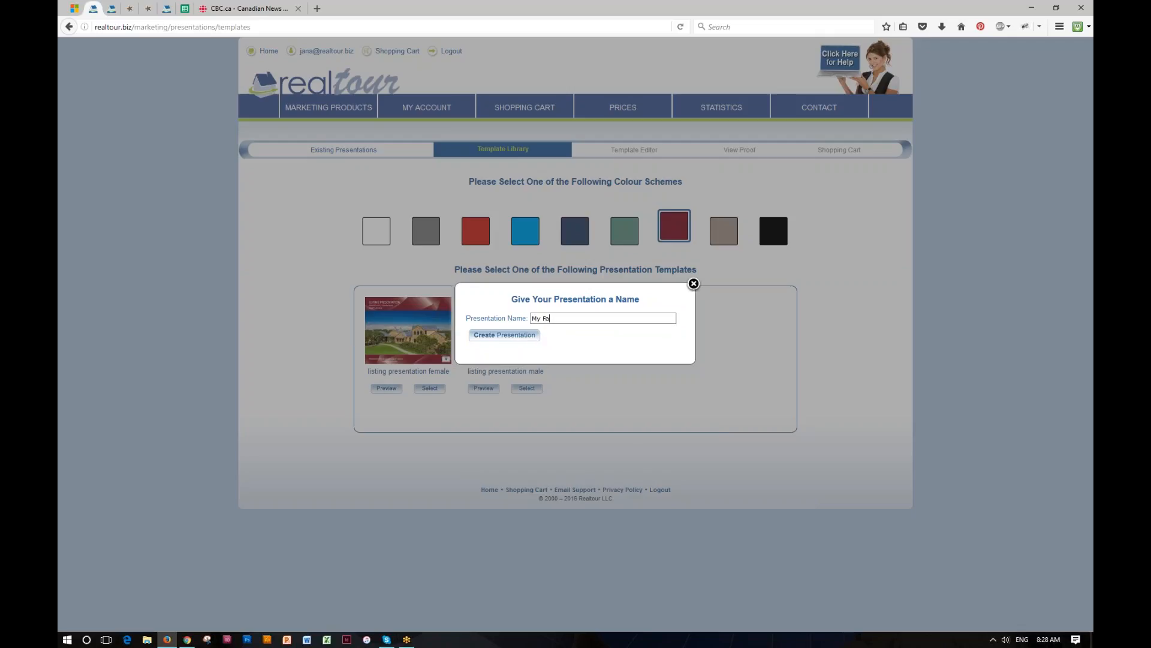
text(ll Presentation)
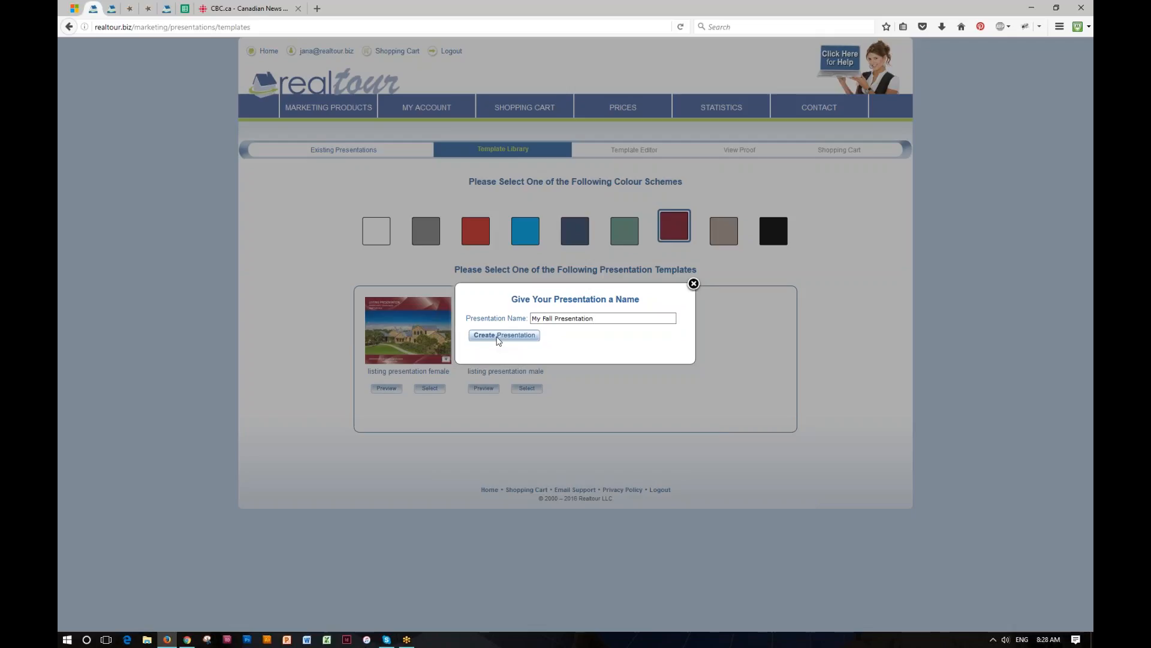
click(497, 341)
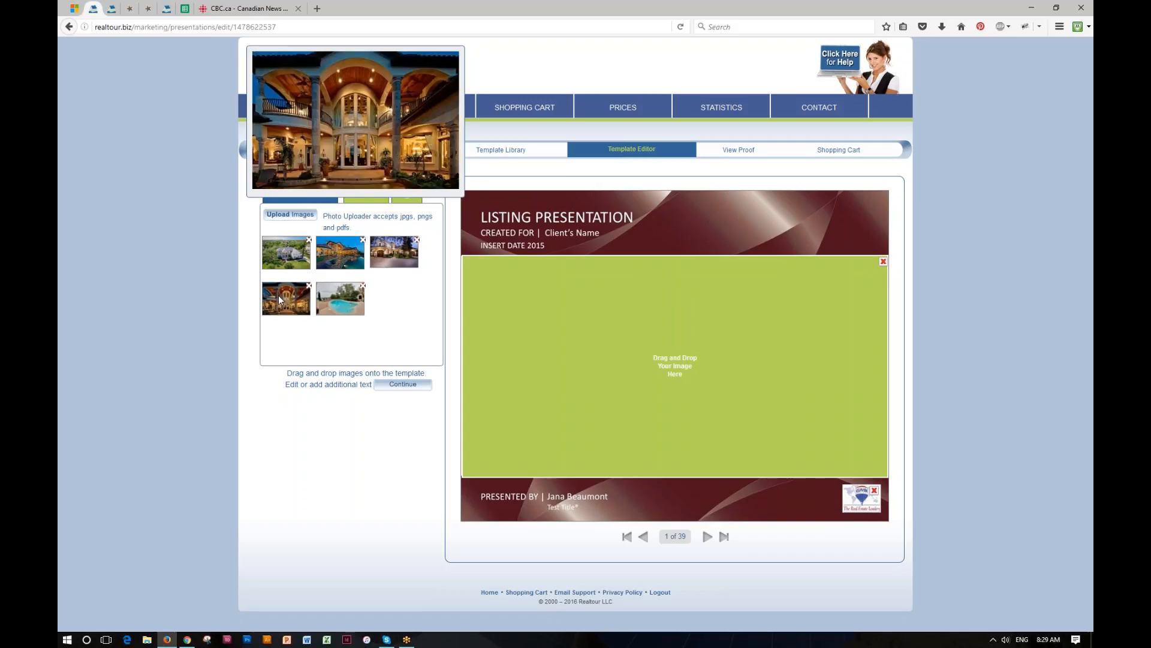
- Drop the interior courtyard photo onto the cover and refresh the presentation
drag(278, 295, 680, 368)
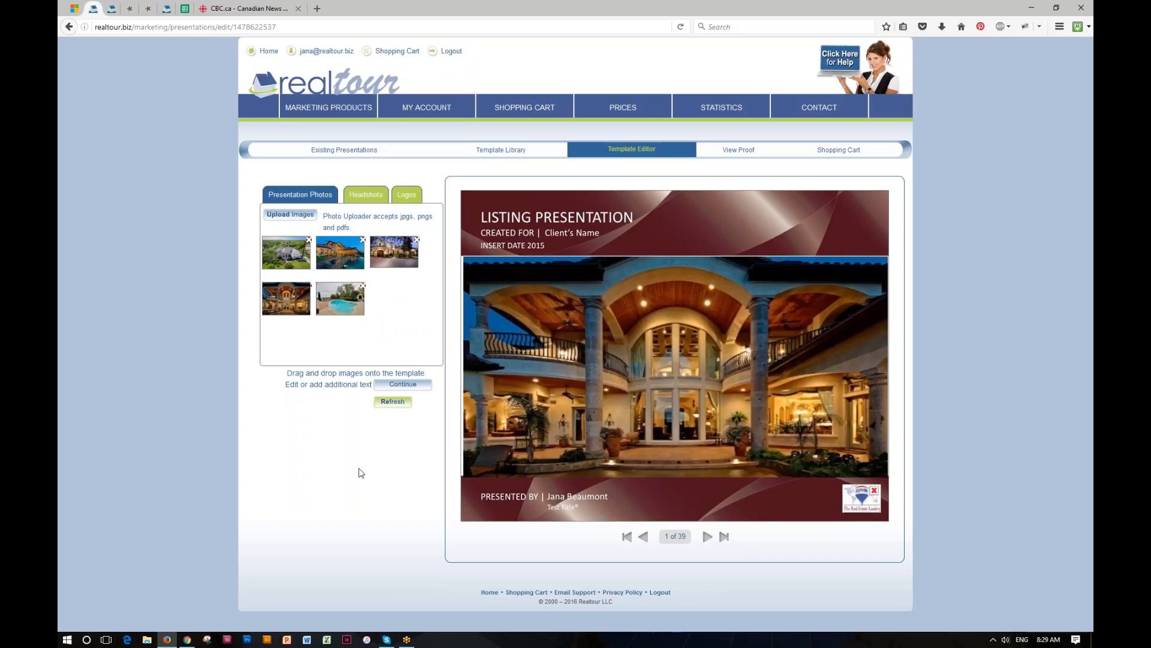
click(393, 402)
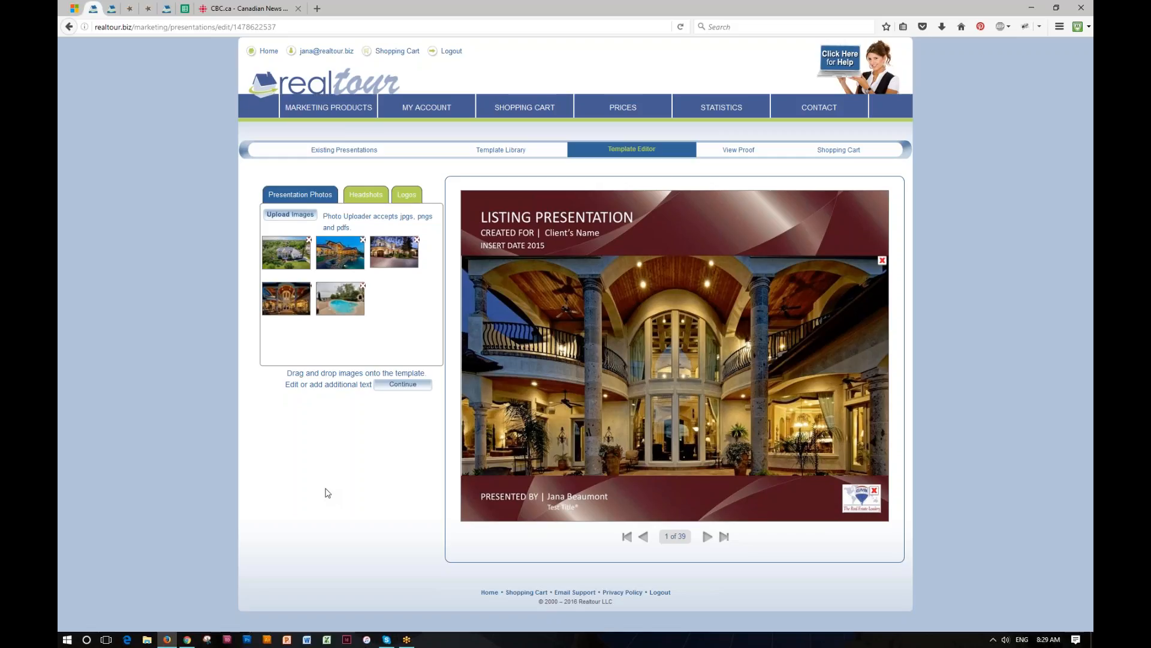
click(648, 219)
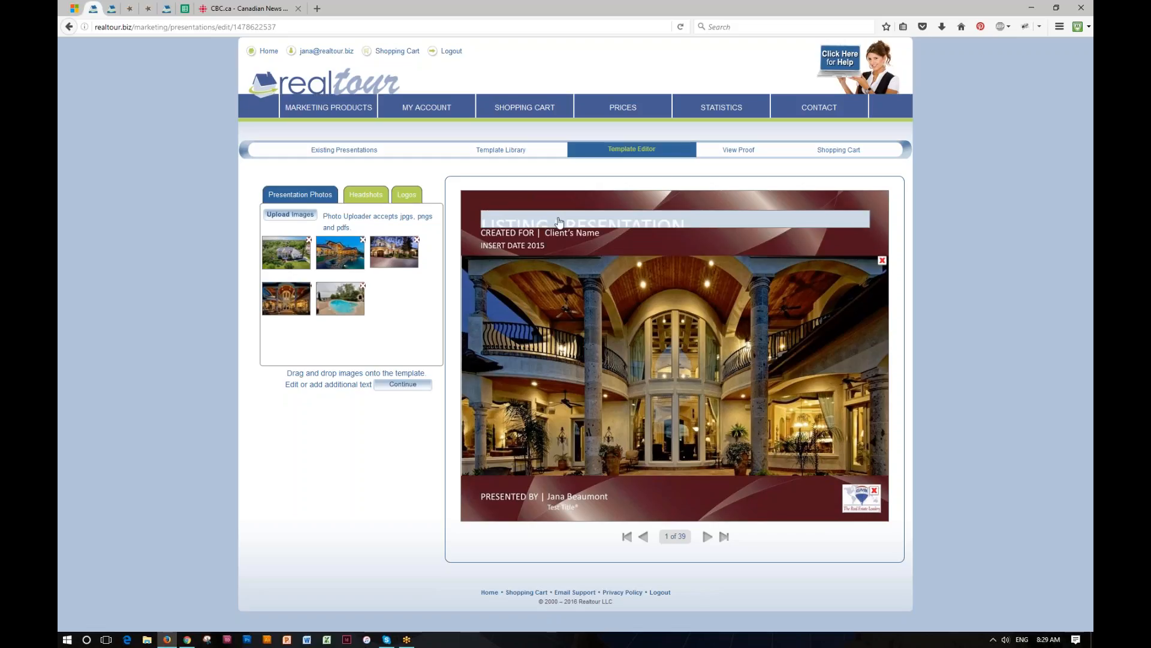
- Replace the cover's Client's Name placeholder with the client's full name
click(593, 238)
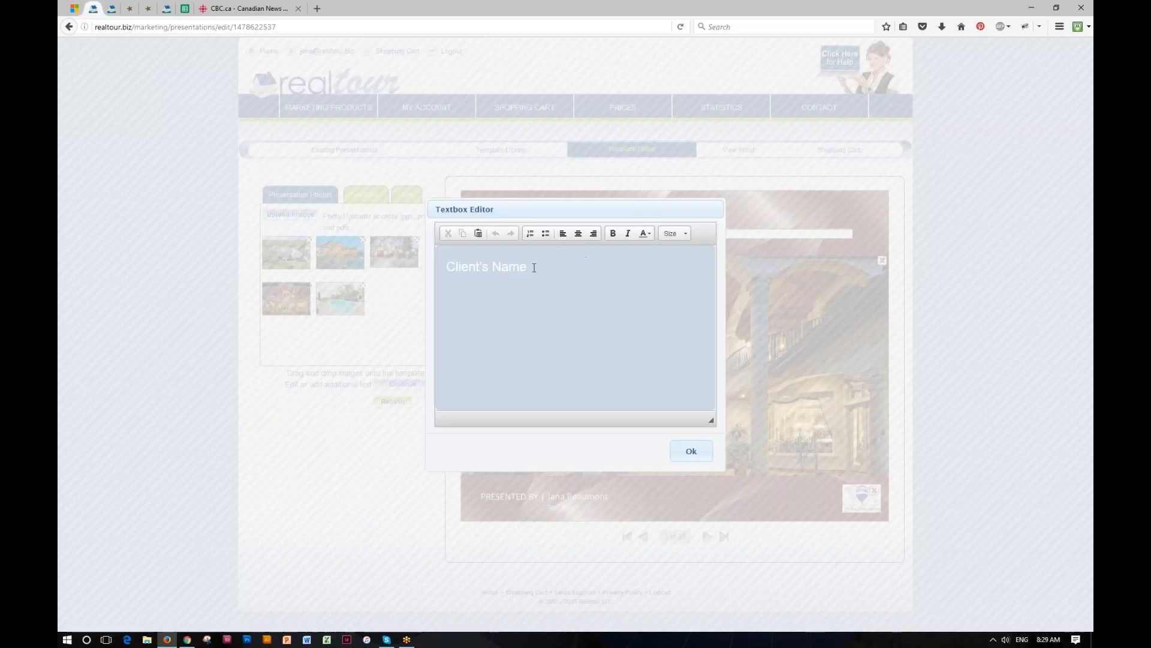
drag(534, 267, 441, 267)
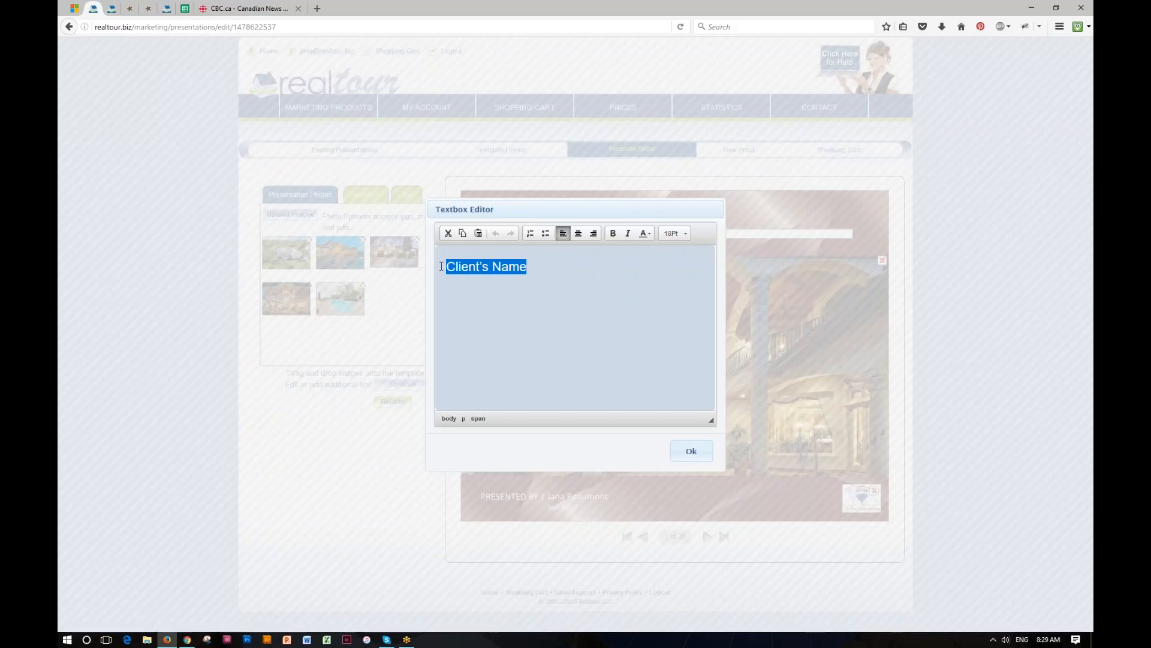
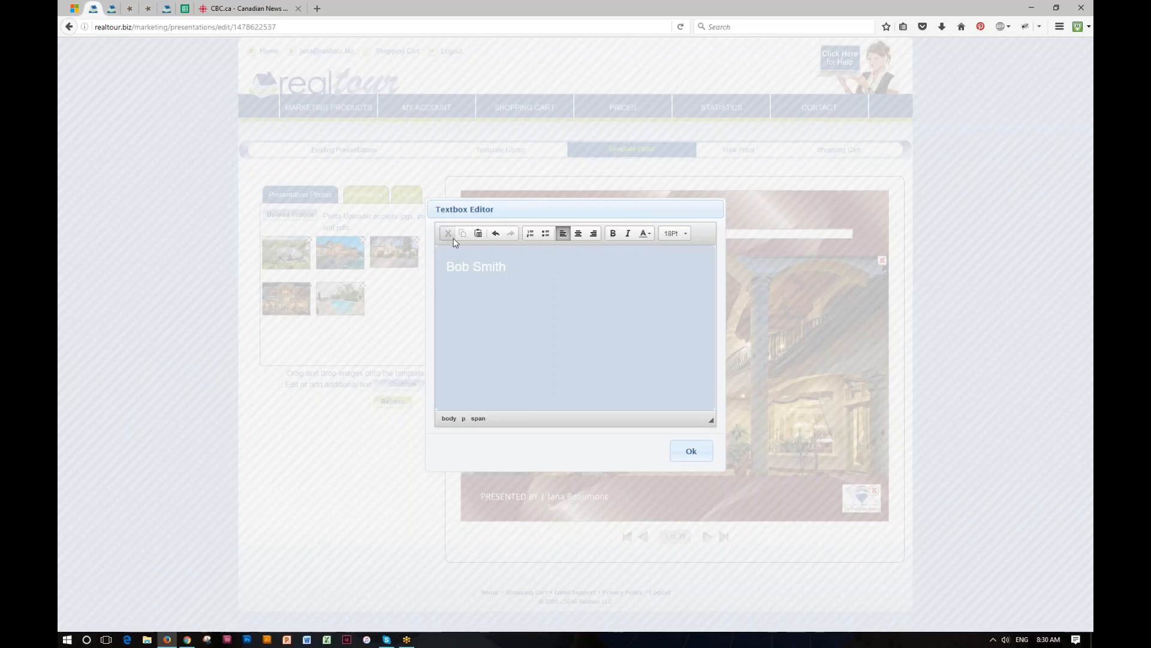
click(699, 453)
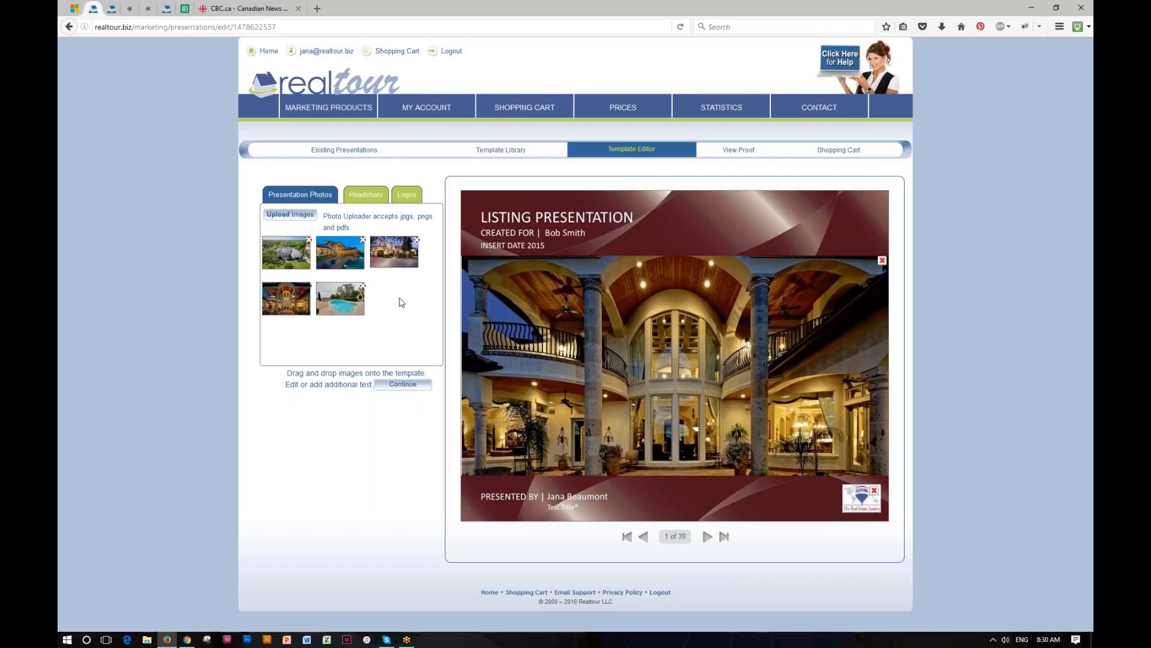
- Browse the available headshot images and company logos
click(384, 194)
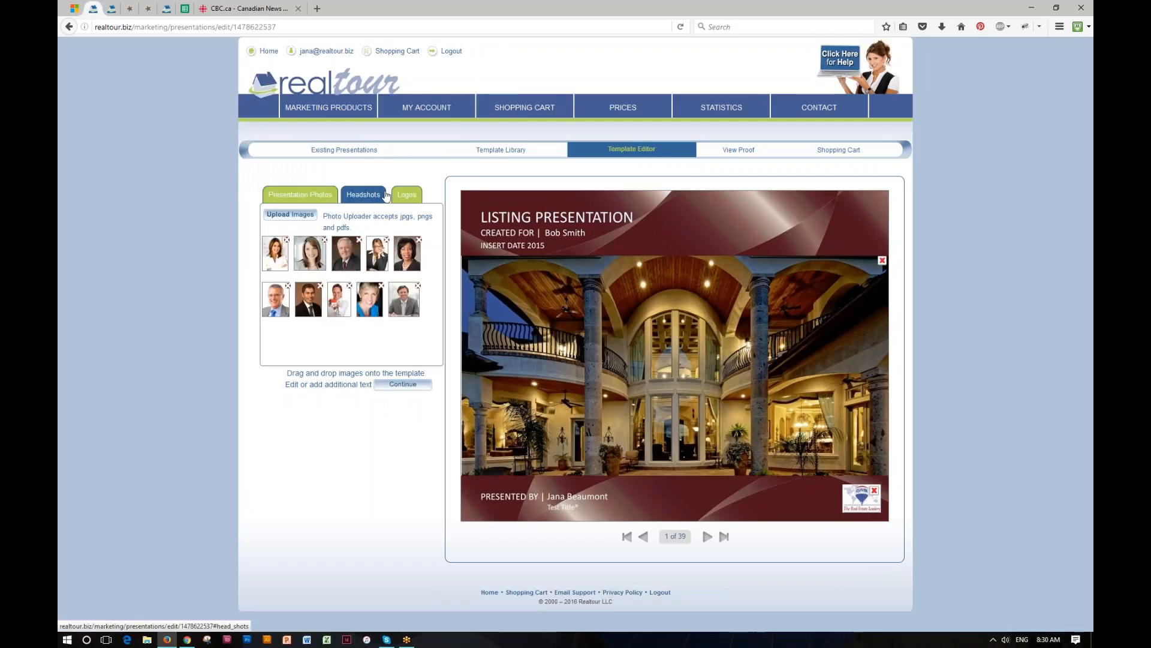
click(401, 200)
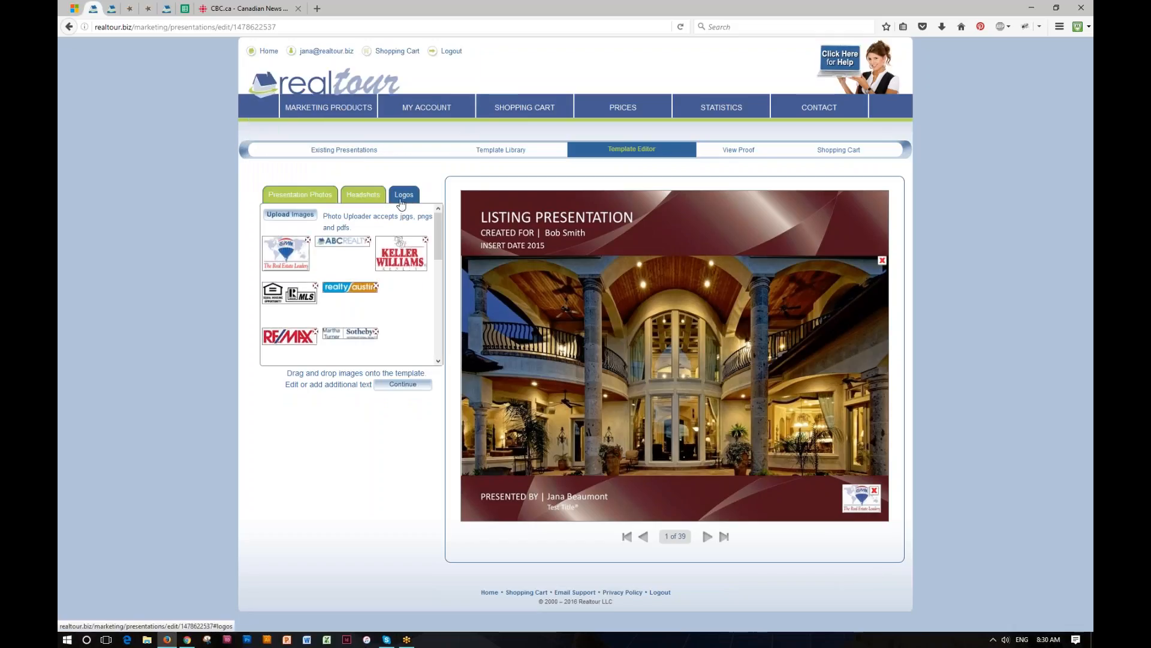
mouse_move(404, 254)
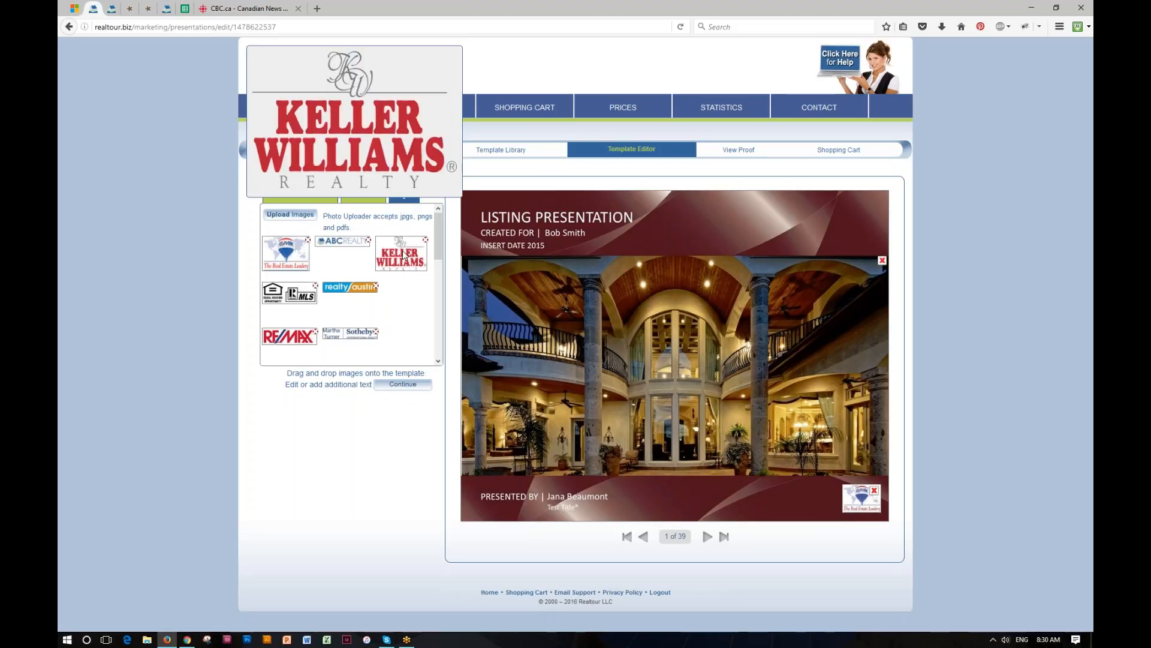
- Place the Keller Williams logo bottom-right on the cover, refresh it, and advance to slide 2
drag(404, 254, 865, 492)
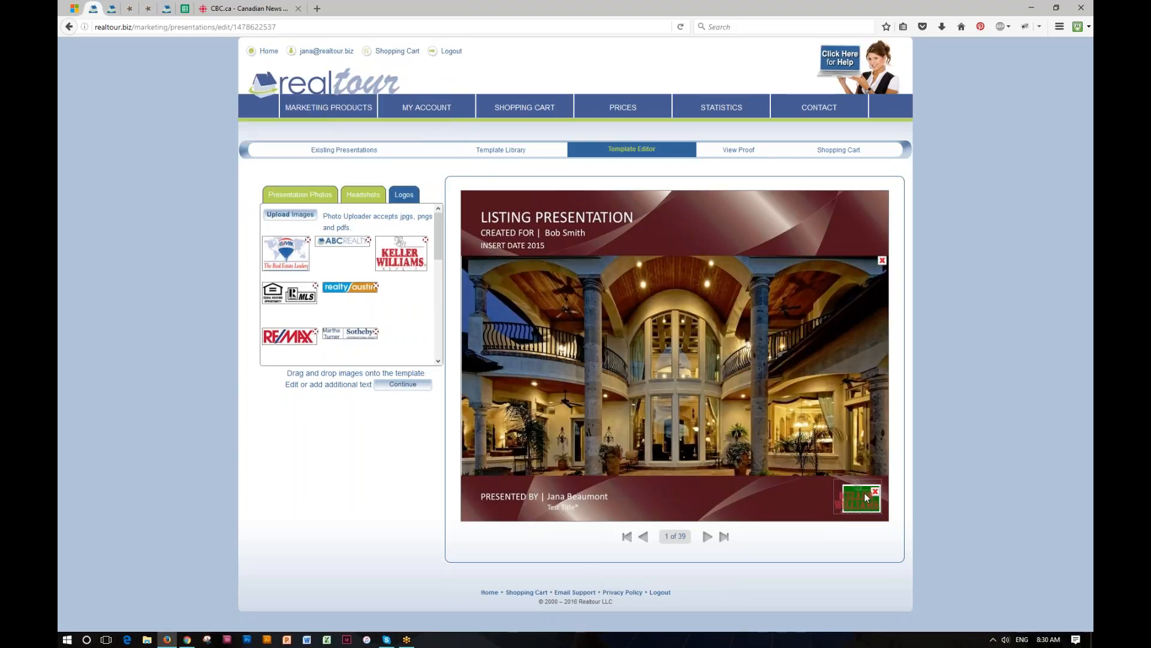
click(395, 402)
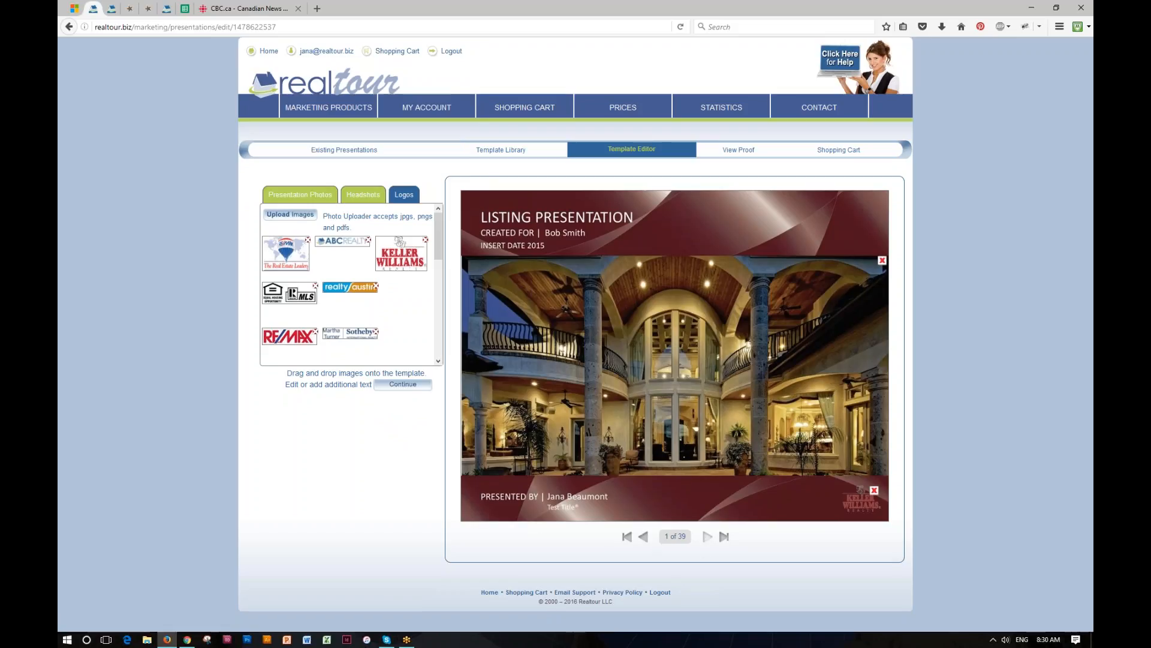
click(708, 537)
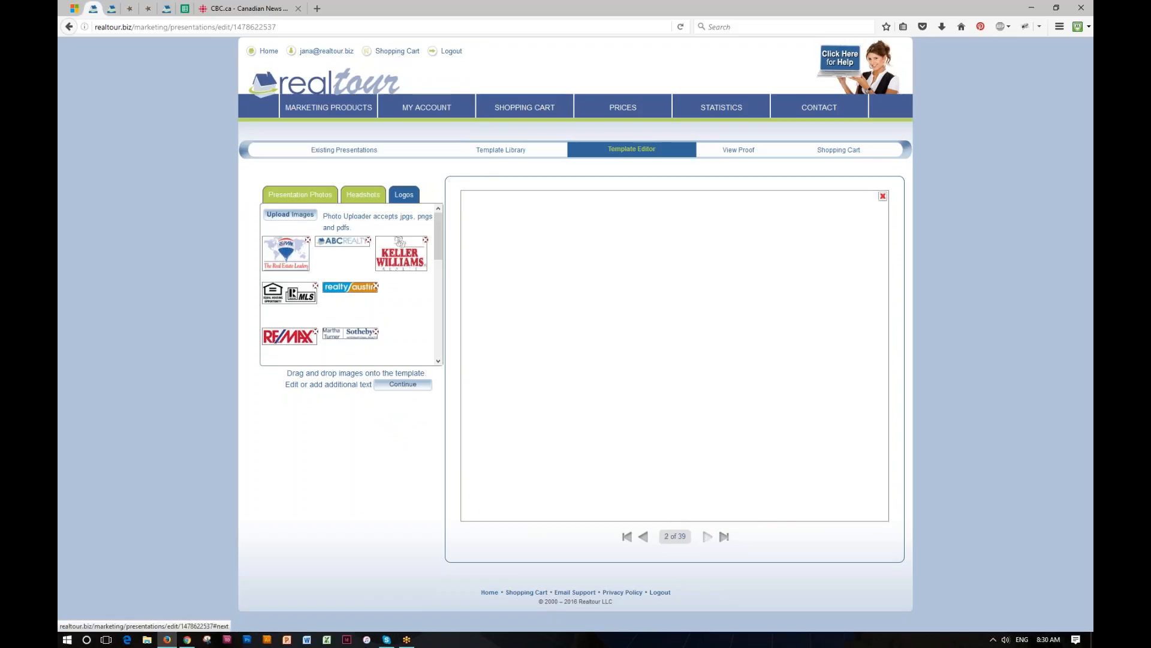
- On slide 3, empty the agent-name text box so only the profile heading remains
click(708, 537)
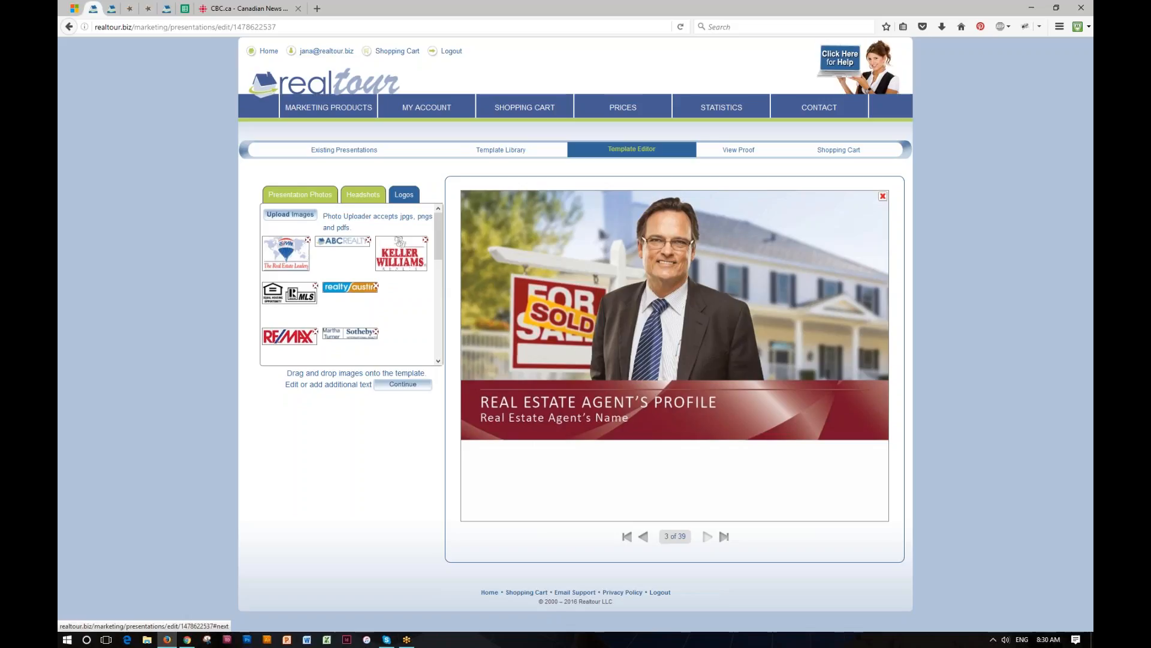
click(591, 427)
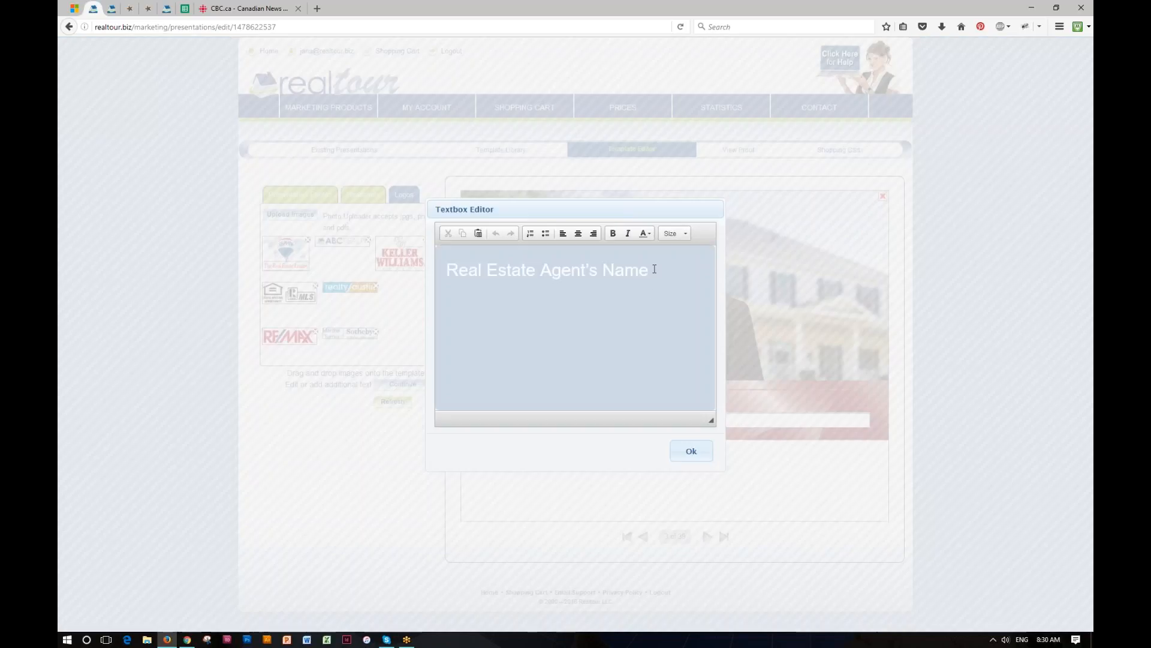
drag(651, 270, 446, 270)
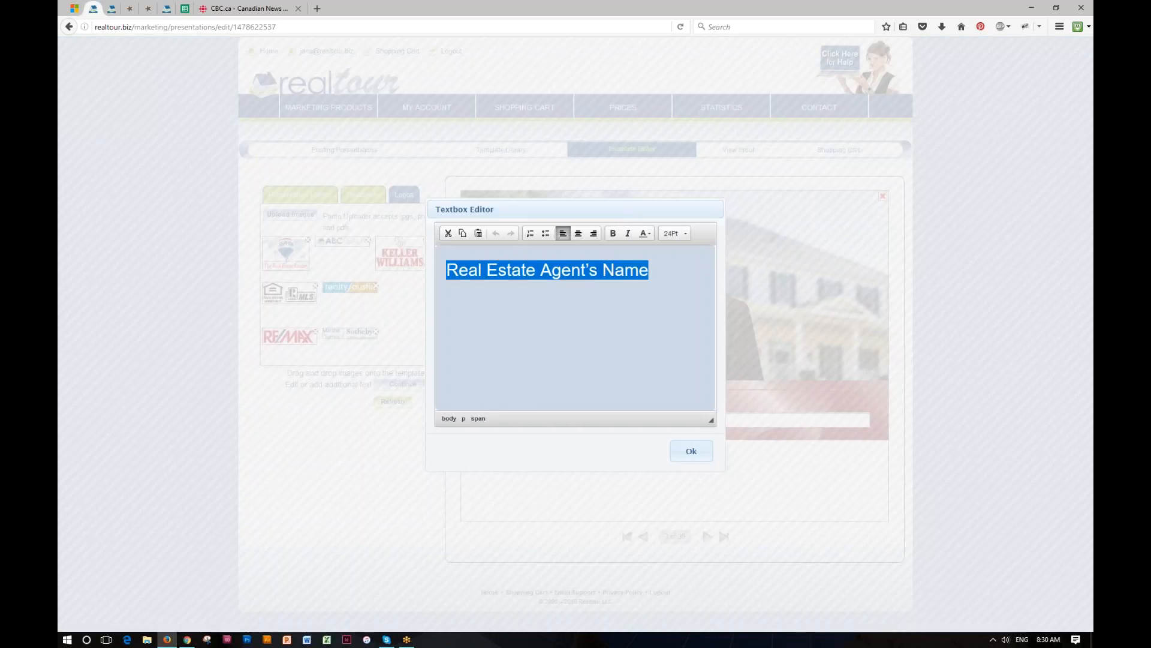
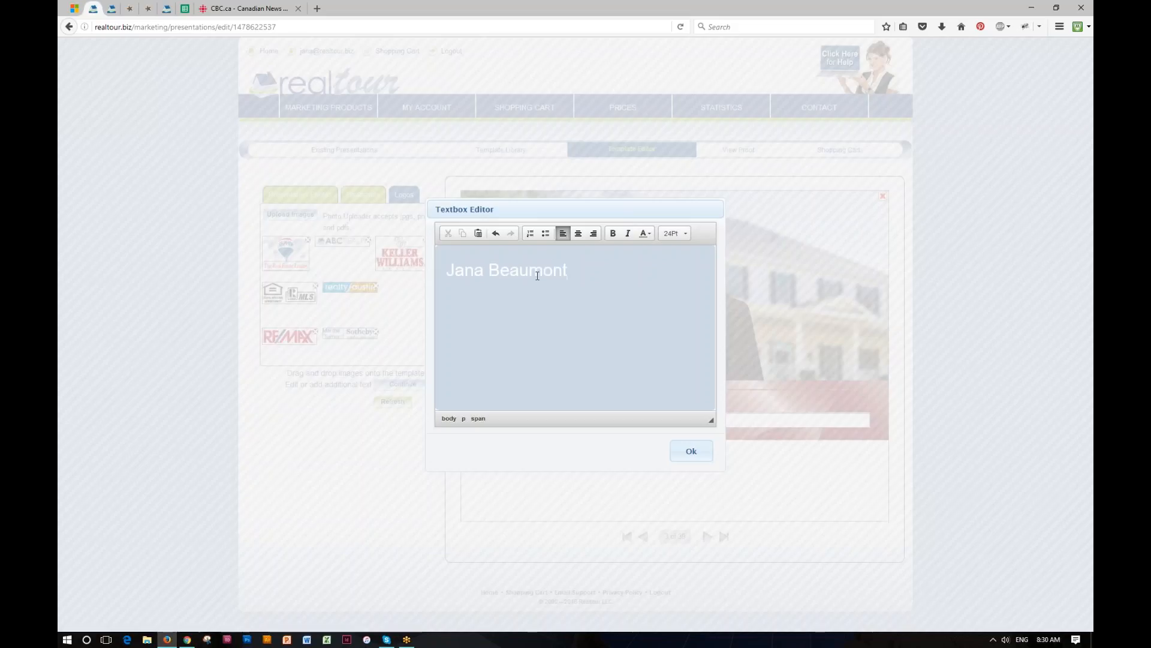
drag(568, 270, 446, 270)
key(BackSpace)
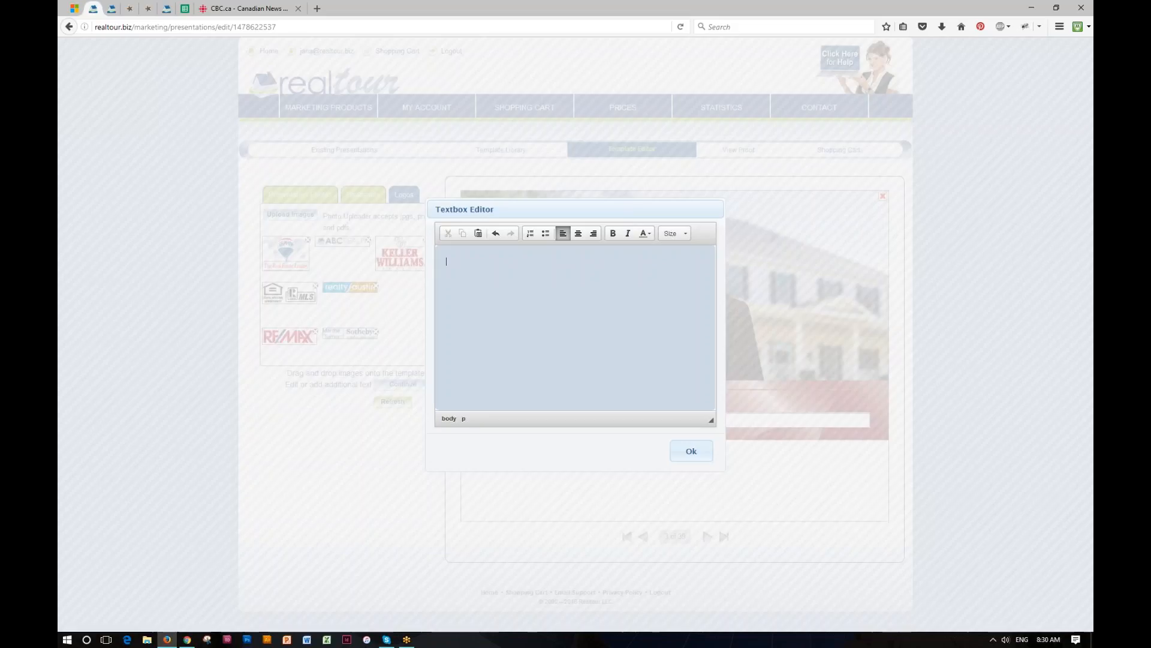
click(690, 451)
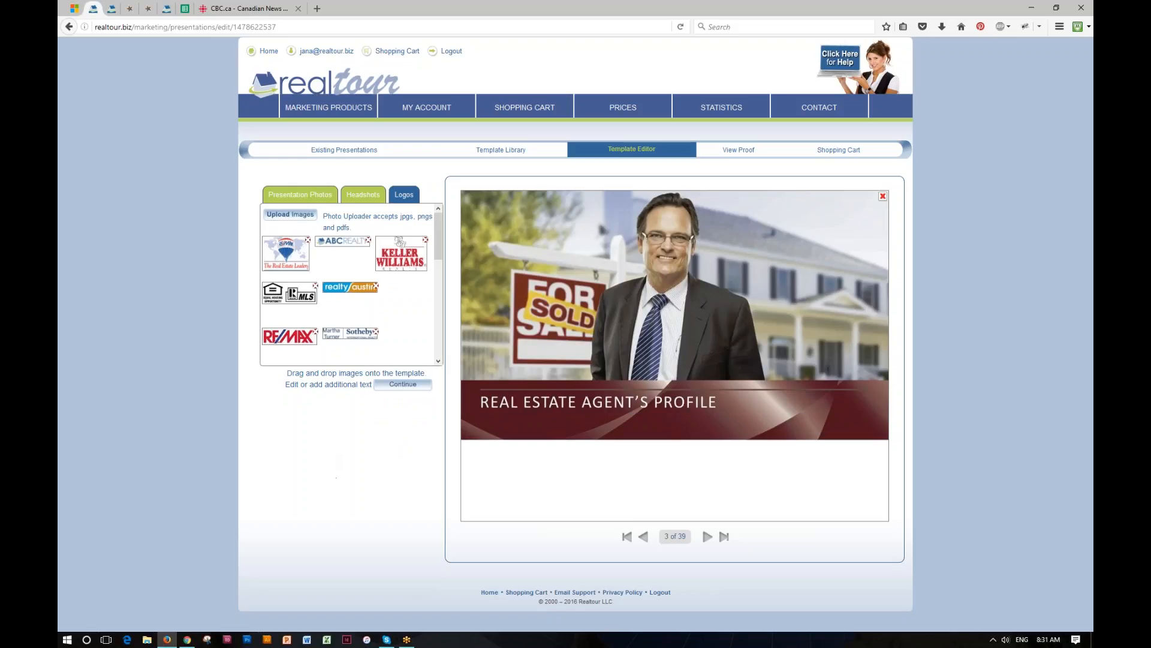
- Review slides 4–7 and the closing contact slide, then open the proof of 'My Fall Presentation'
click(708, 538)
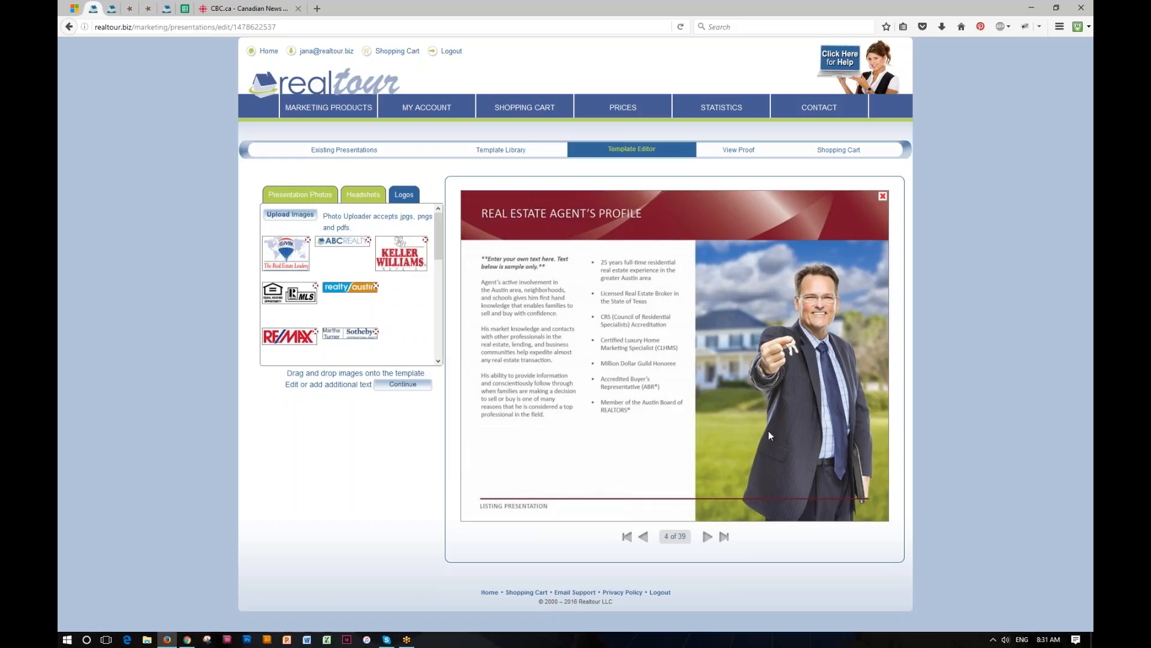
click(708, 539)
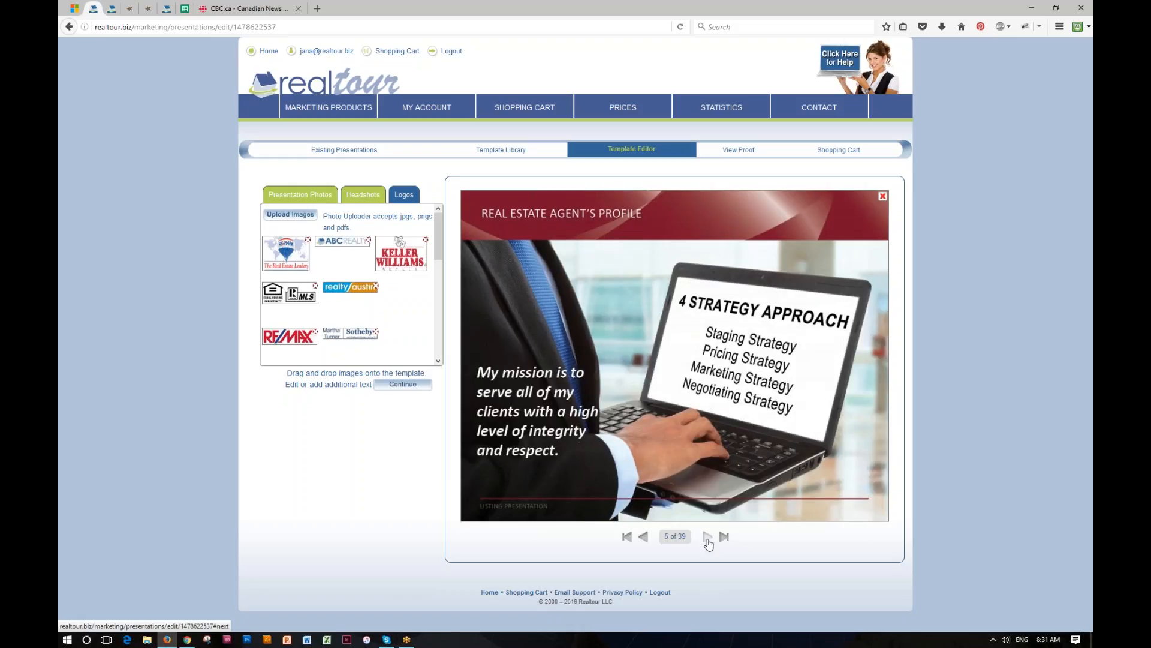
click(708, 538)
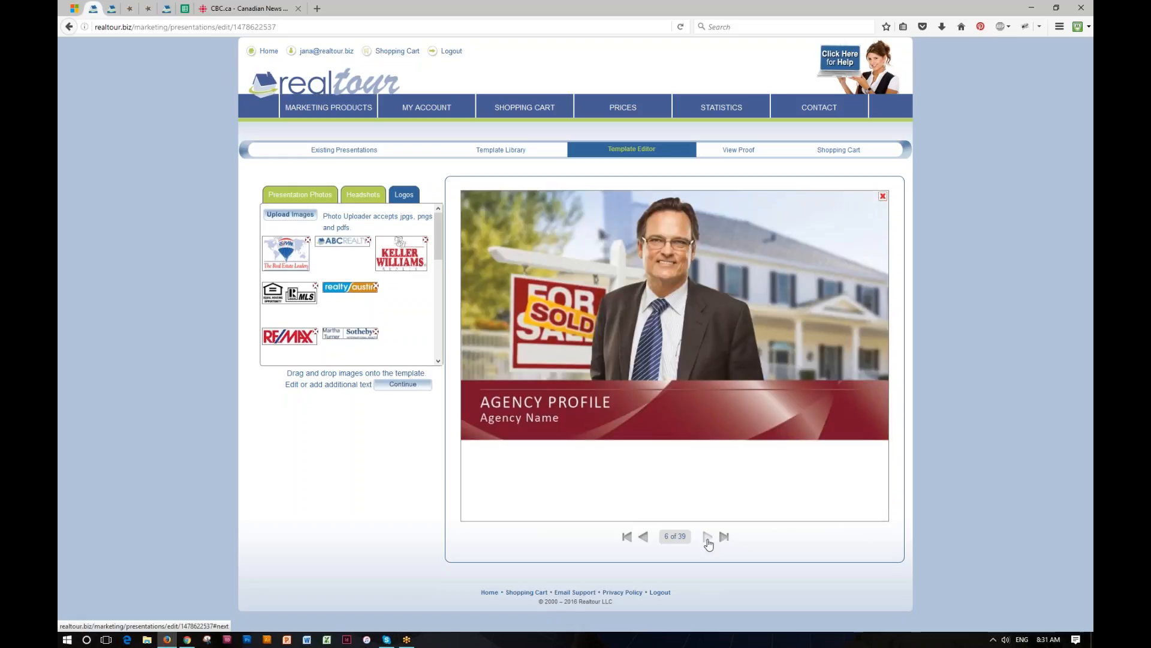
click(708, 538)
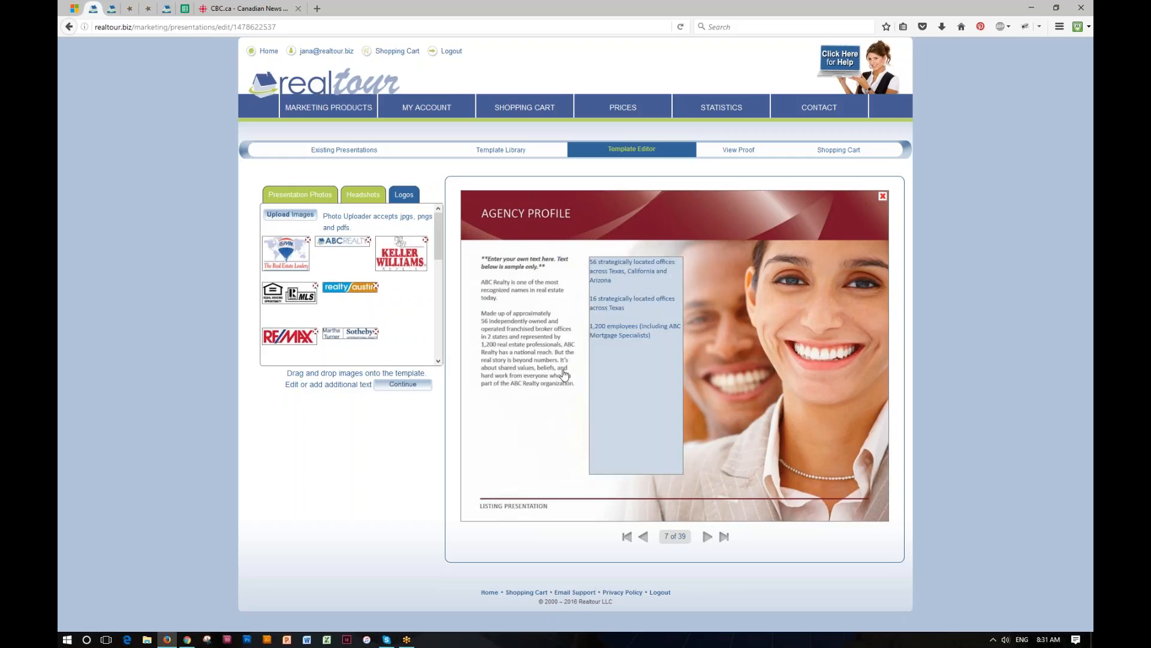
click(725, 538)
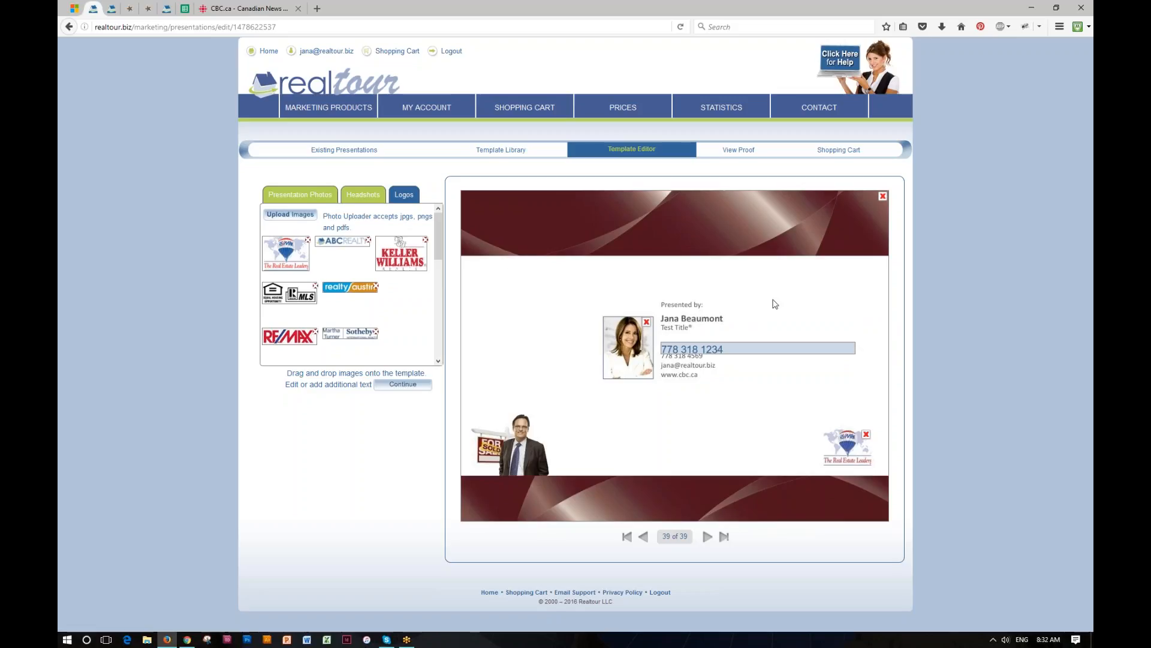
click(739, 151)
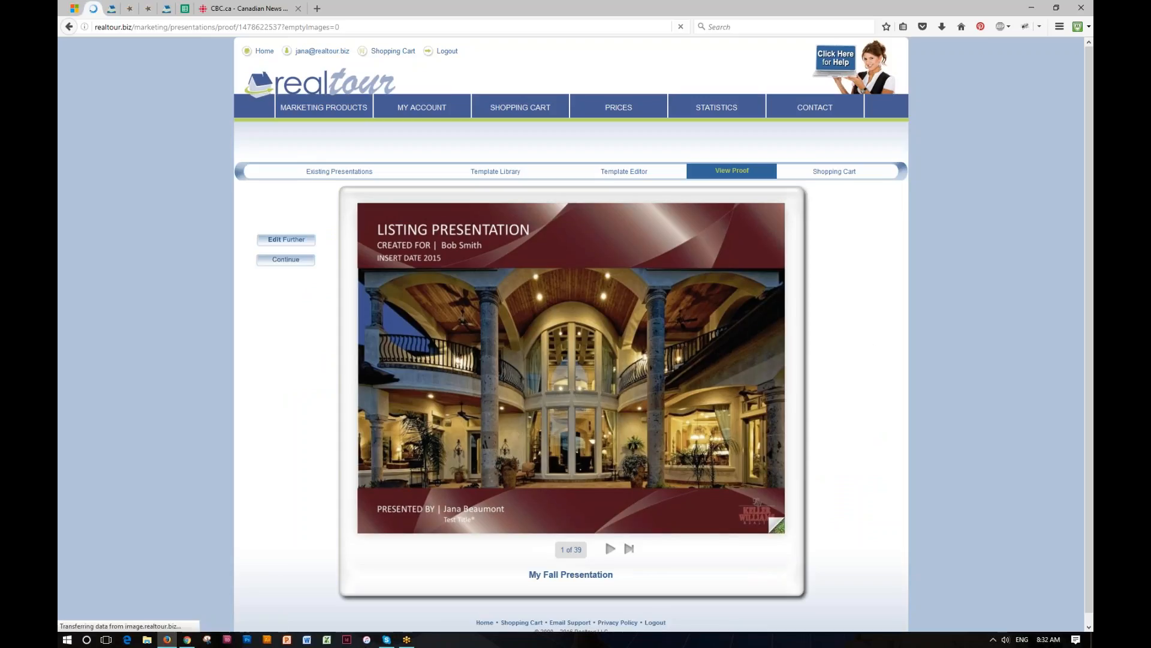
- Page through the proof to the 4 Strategy Approach page, then open Cart Checkout totalling $43.29
drag(750, 514, 160, 494)
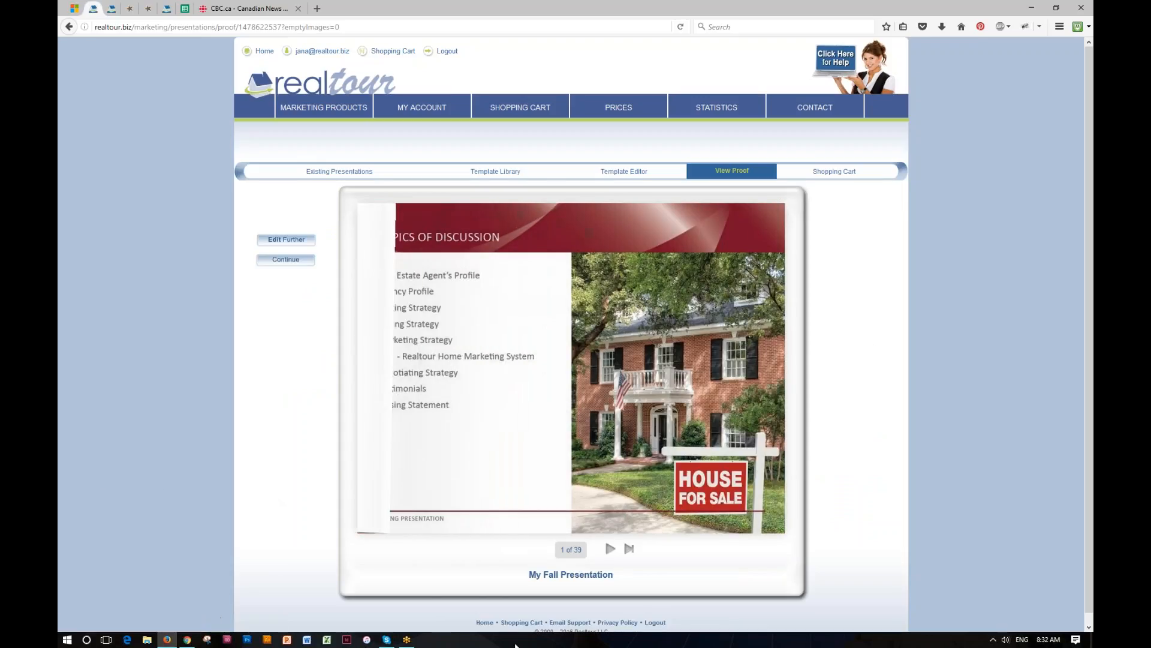
click(611, 550)
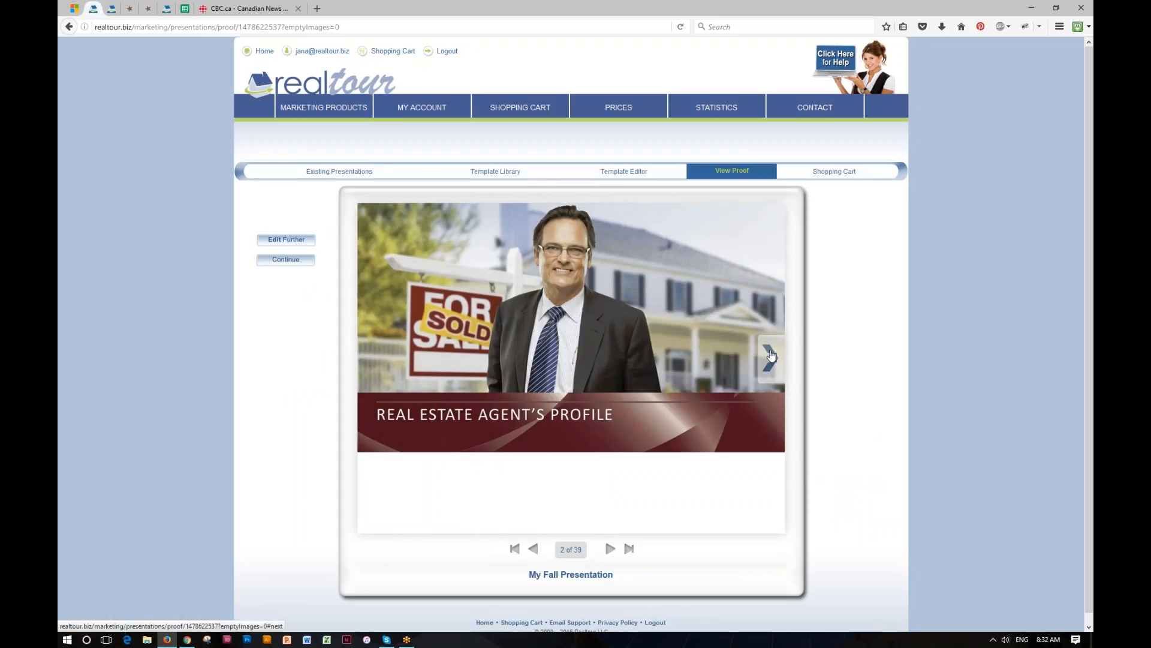
click(771, 355)
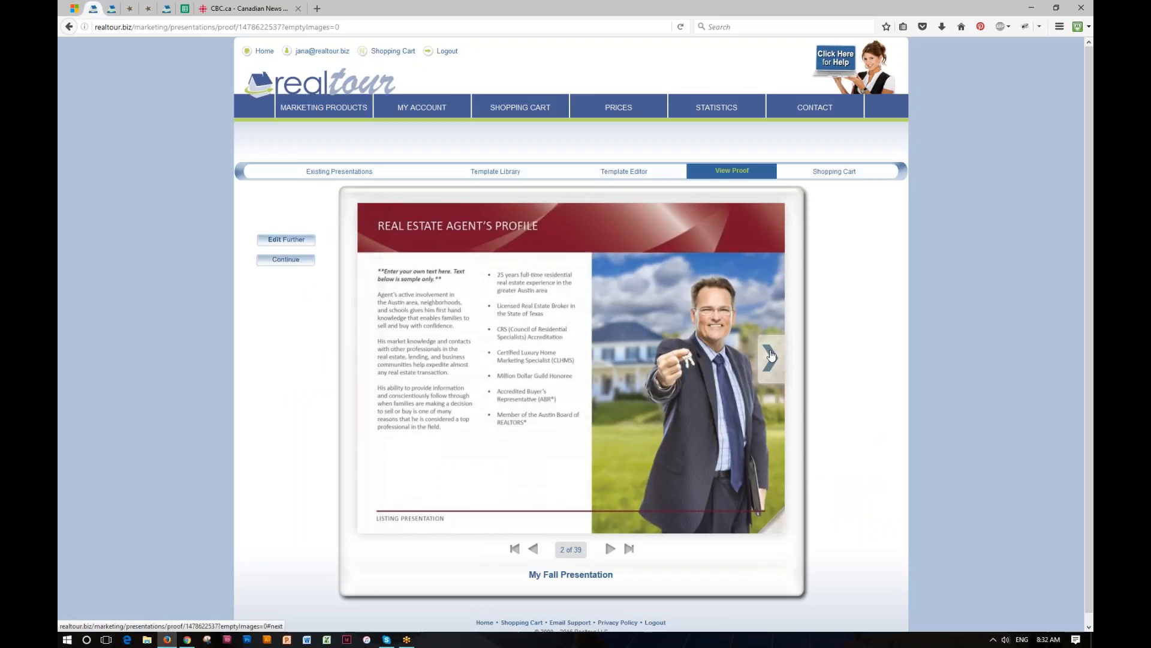
click(772, 355)
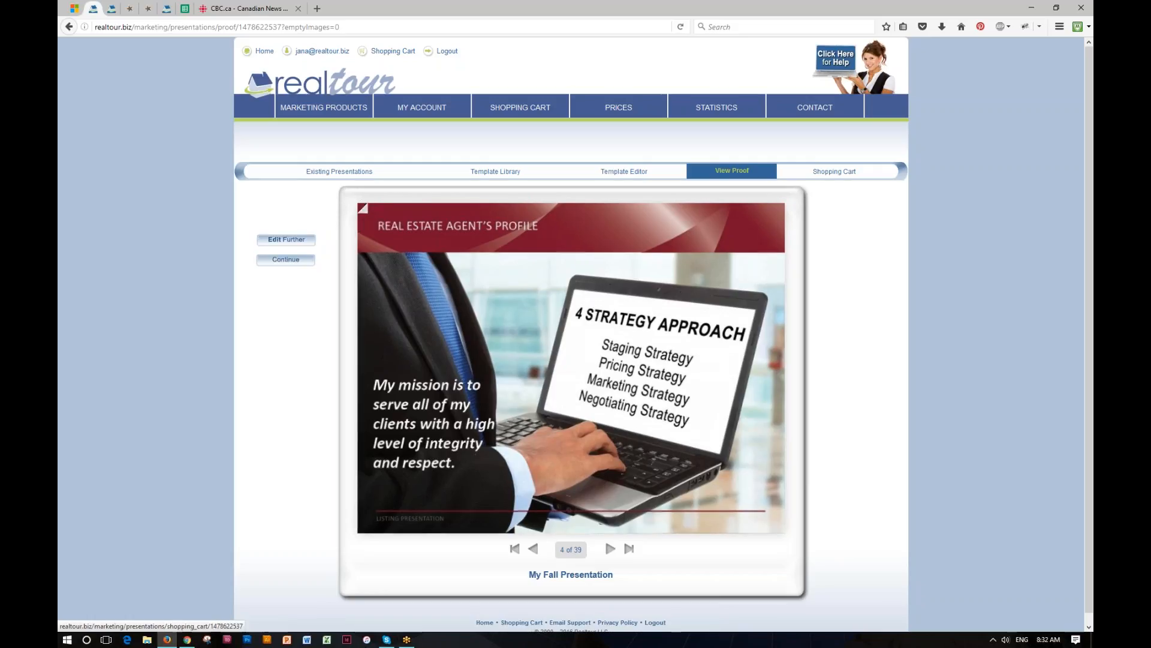
click(836, 173)
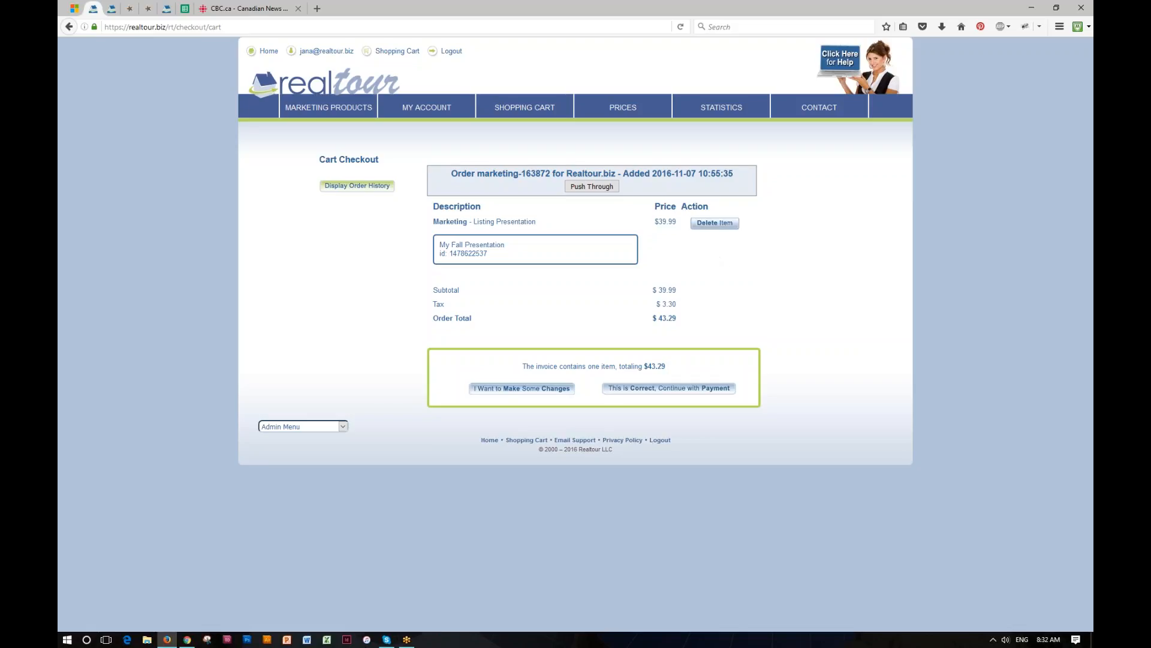
- Remove the My Fall Presentation order from the cart and go to Marketing Products > Listing Presentations
click(715, 222)
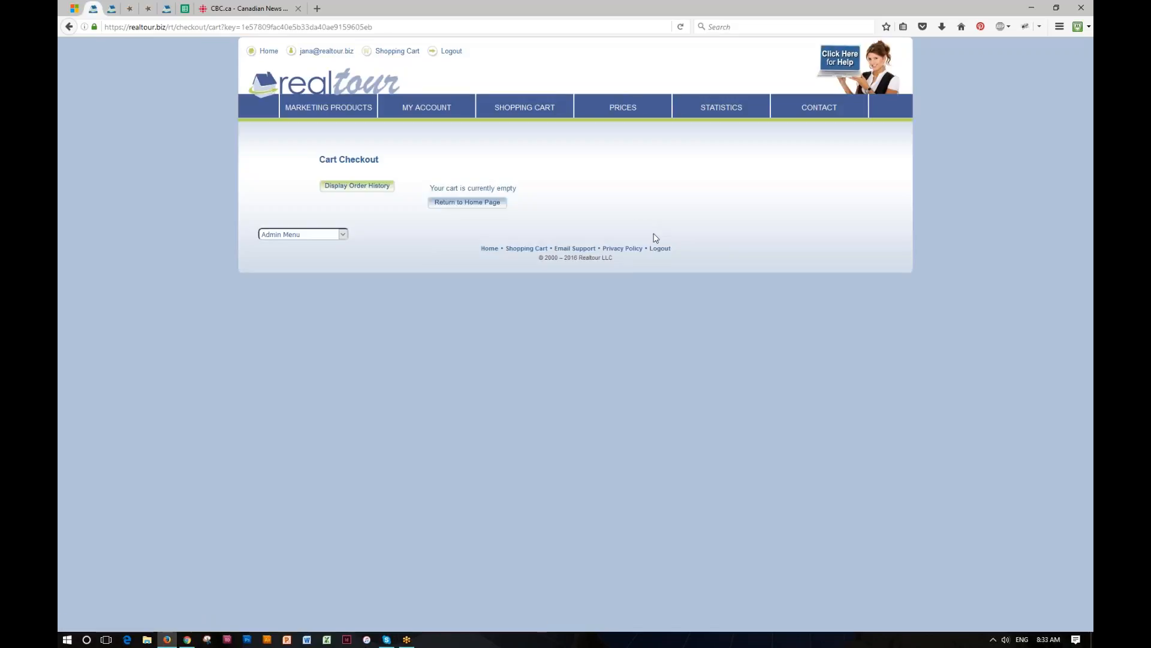
mouse_move(335, 114)
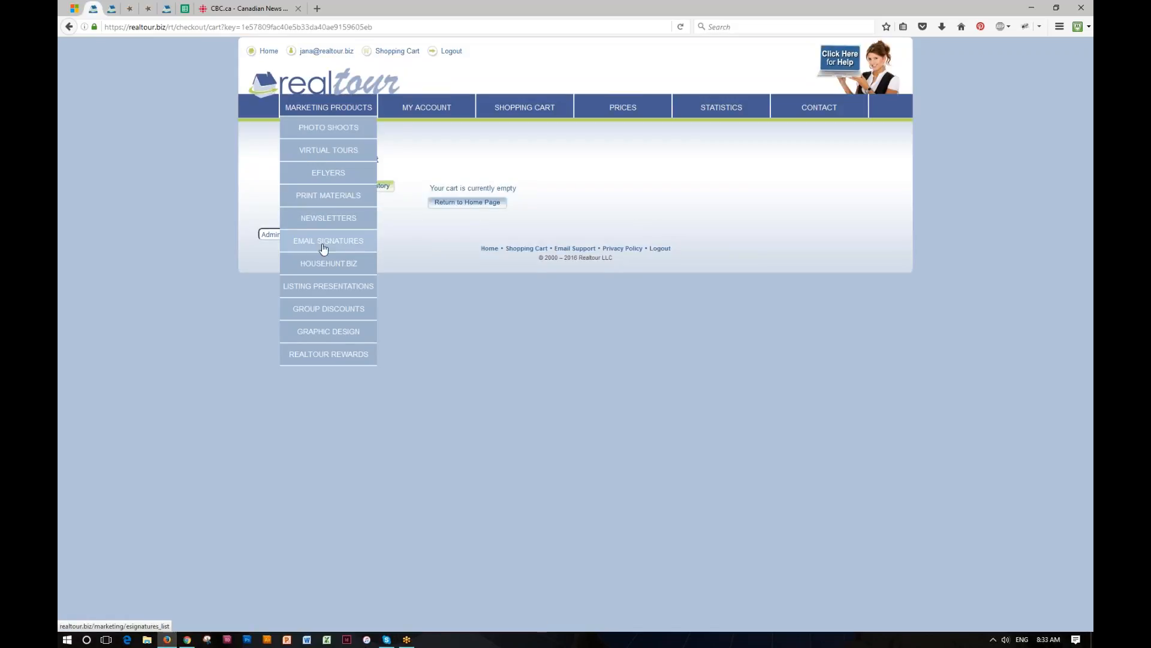
click(322, 286)
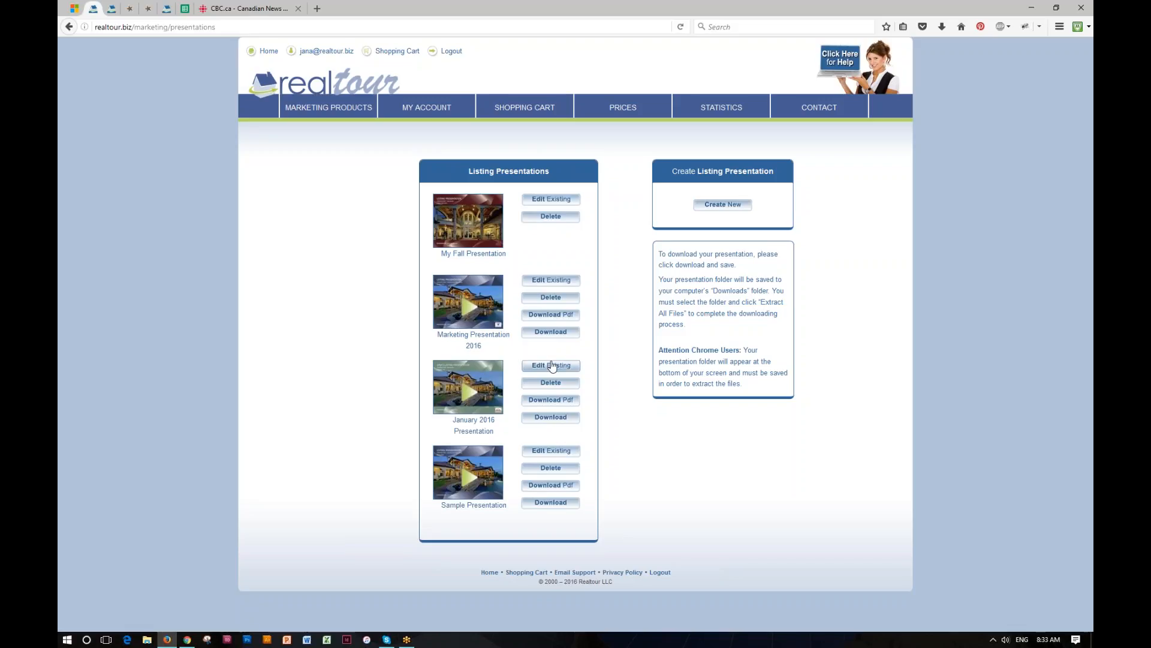
click(552, 366)
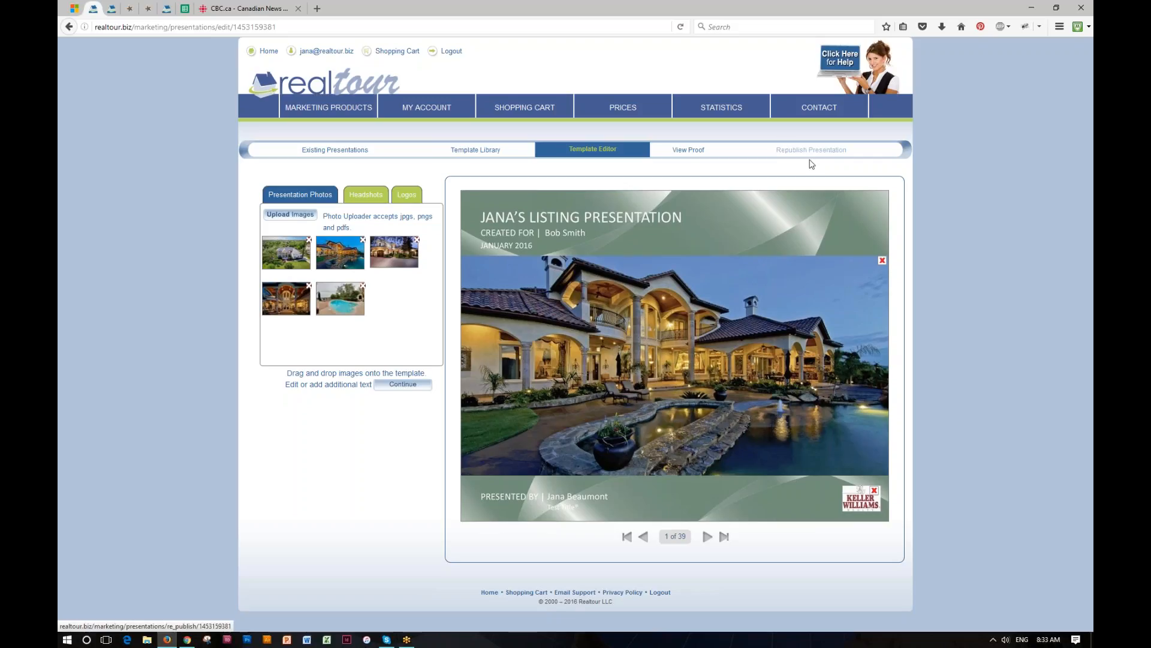
click(345, 151)
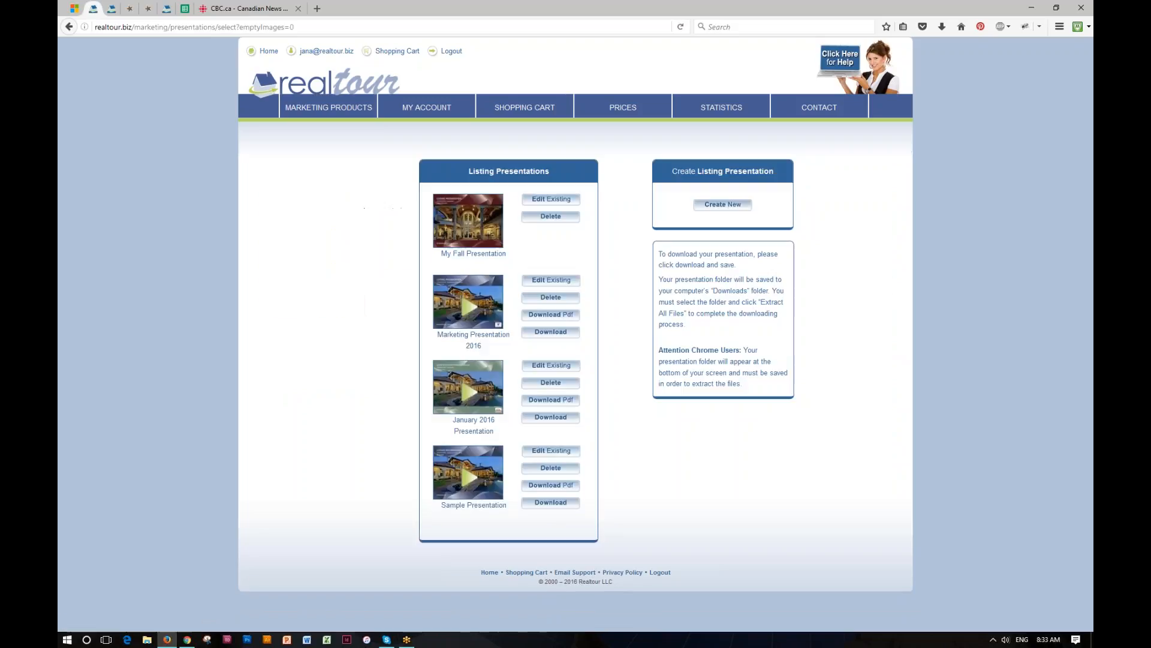
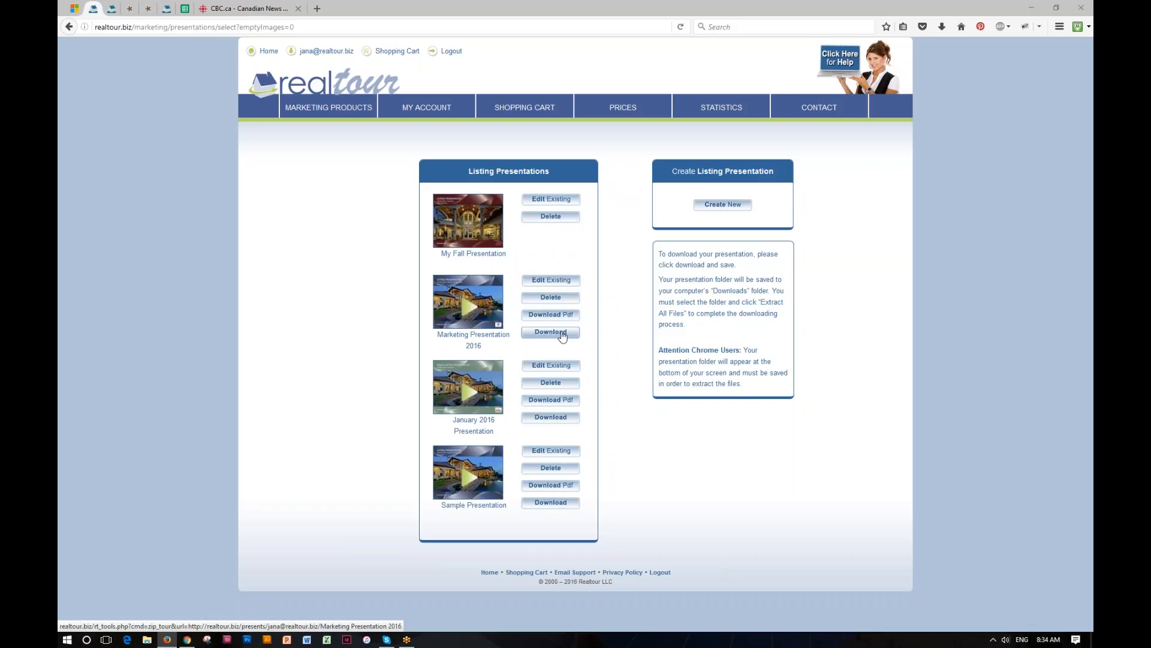
- Download the Marketing Presentation 2016 package
click(551, 333)
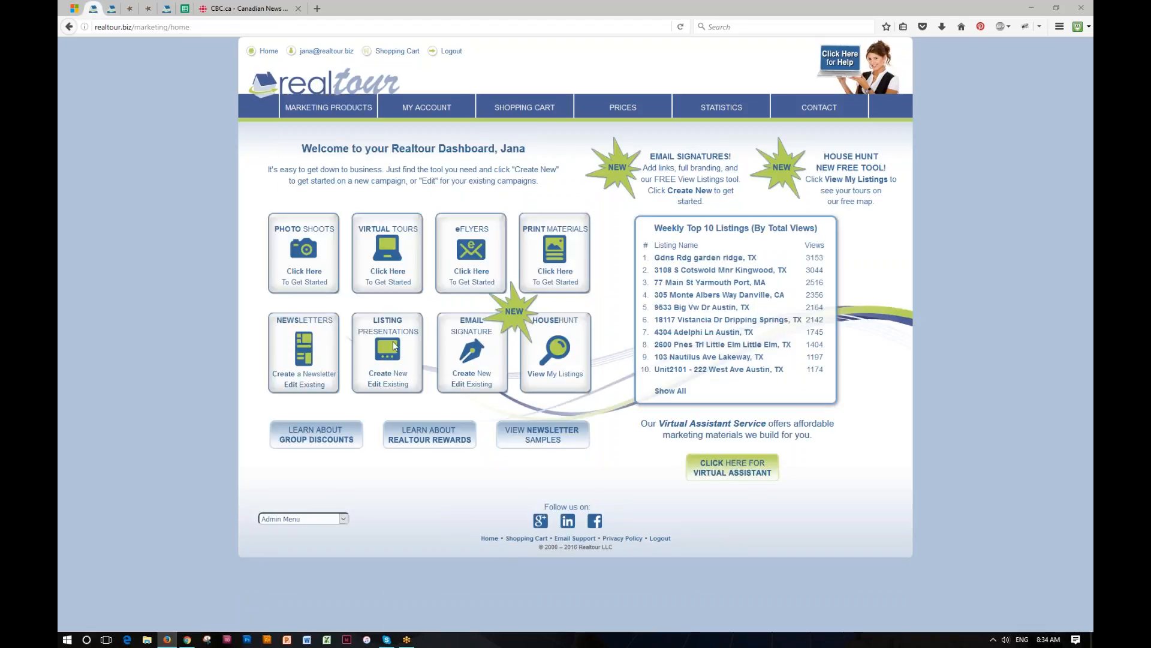
- Create a new email signature named 'My Nov esig' that is not for Outlook
click(472, 372)
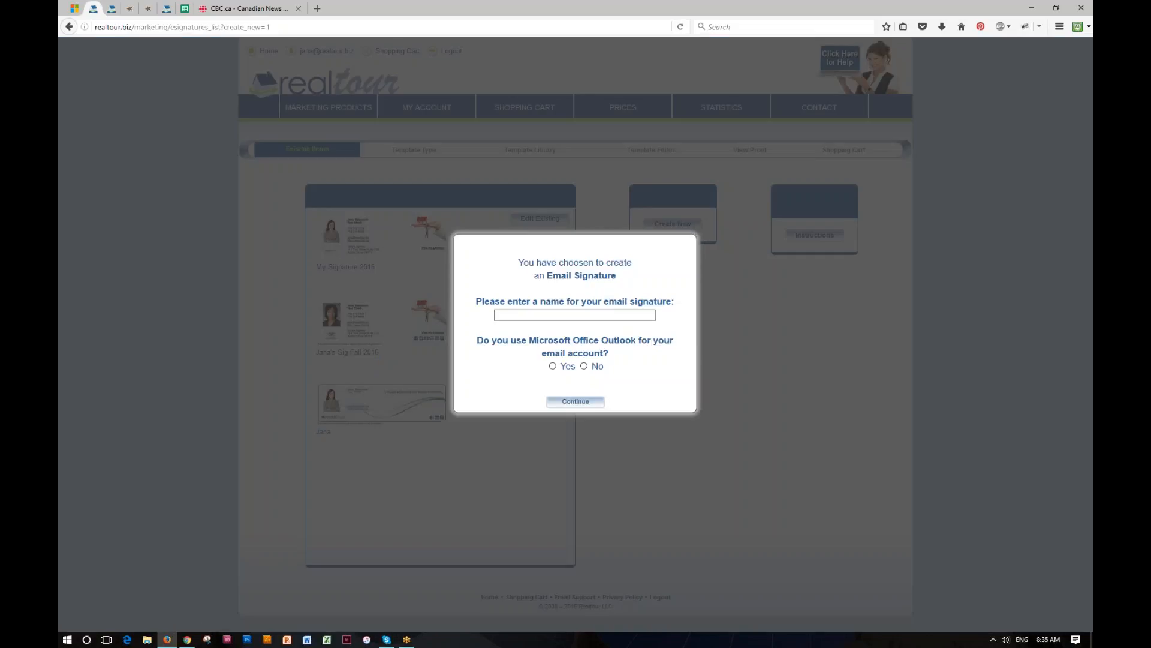
click(510, 315)
text(y Nov esig)
click(584, 367)
click(581, 403)
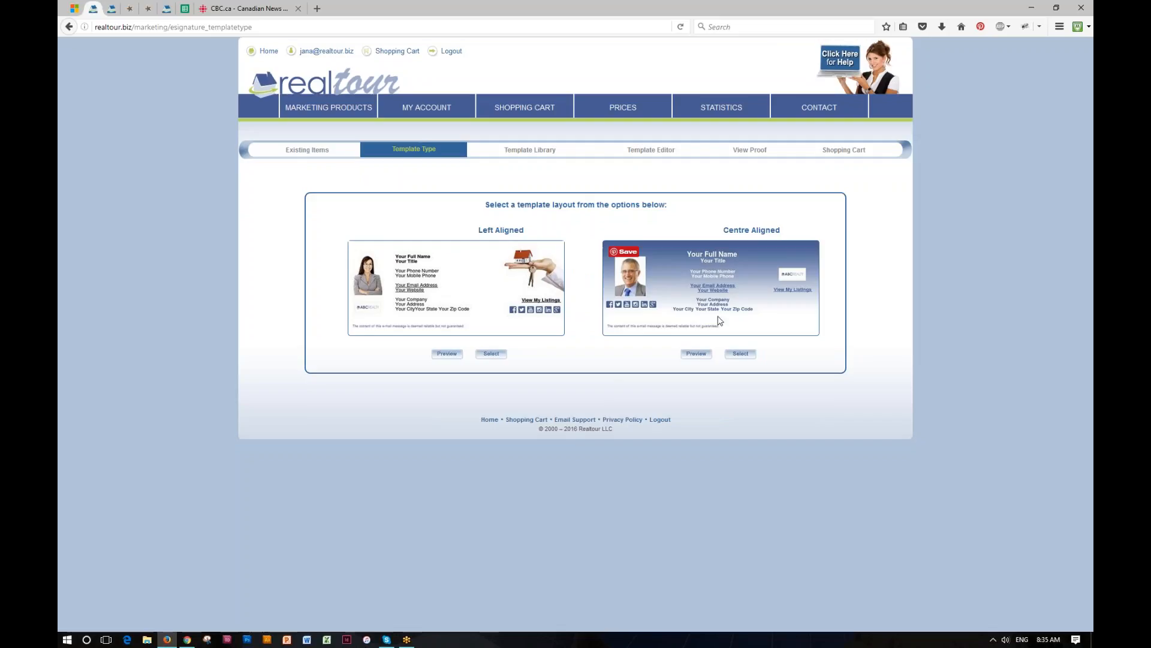
- Preview the Left Aligned layout and choose it for the signature
click(447, 354)
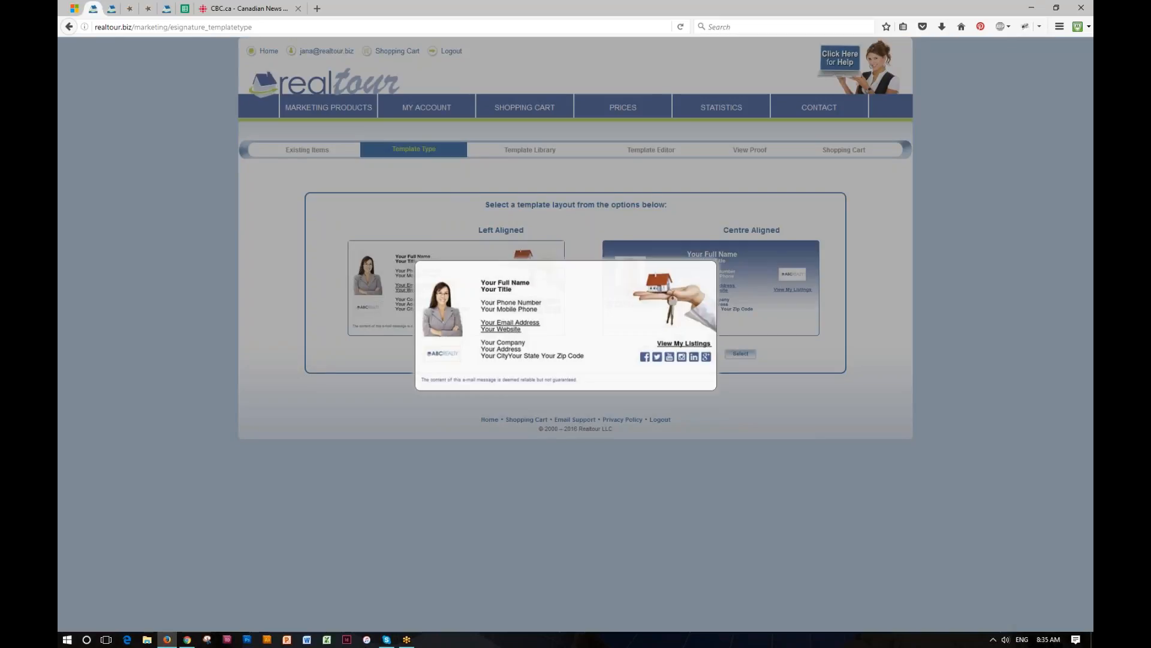
click(734, 254)
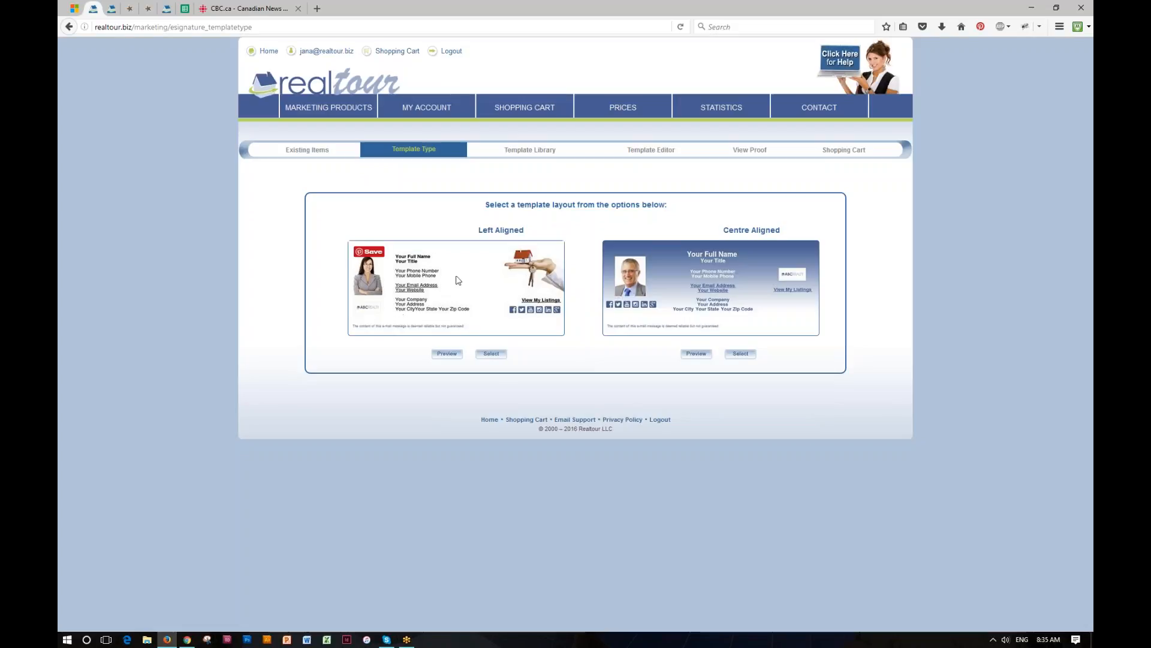
click(491, 354)
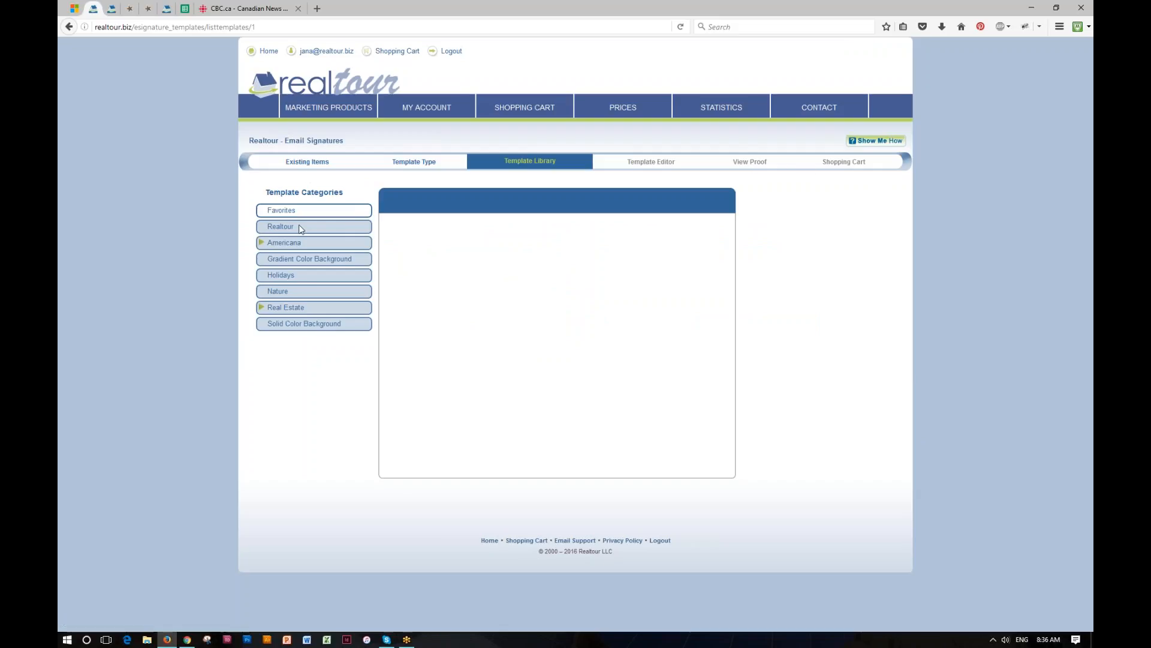
- Preview the autumn pumpkin template from Holidays and apply it
click(278, 276)
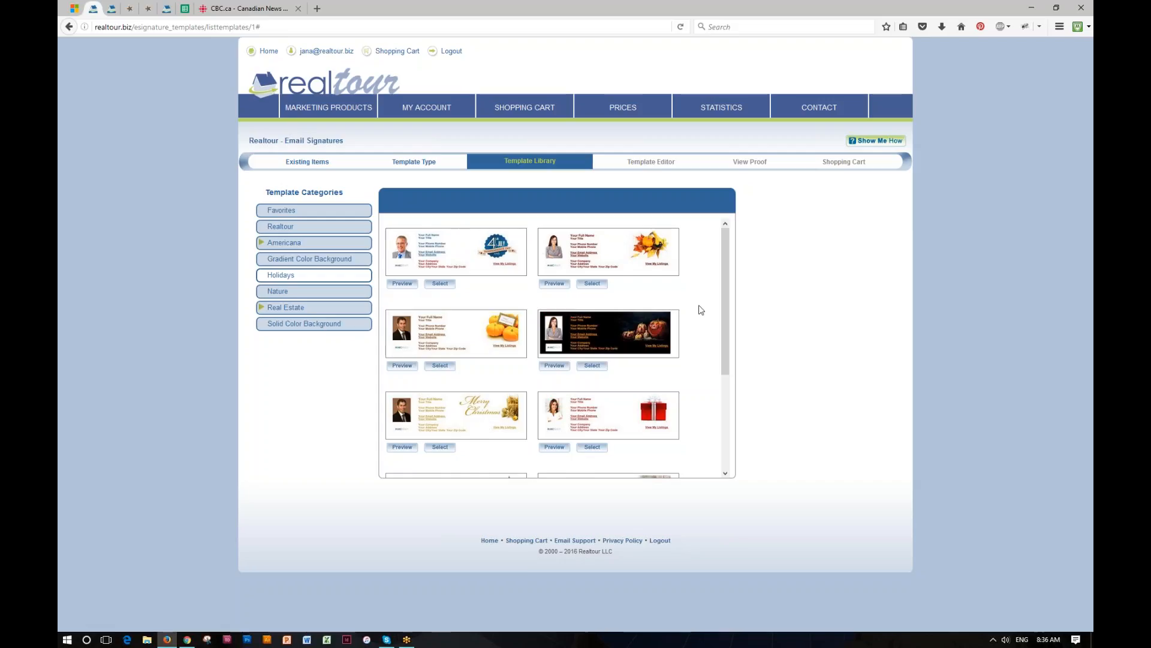
click(555, 284)
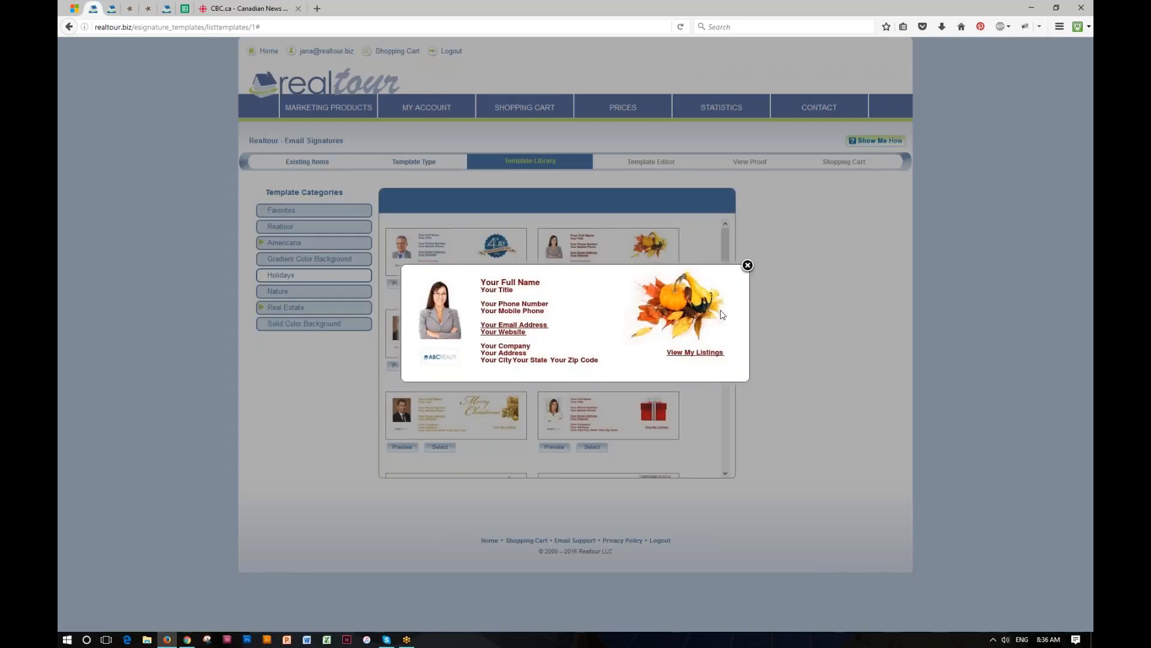
click(747, 266)
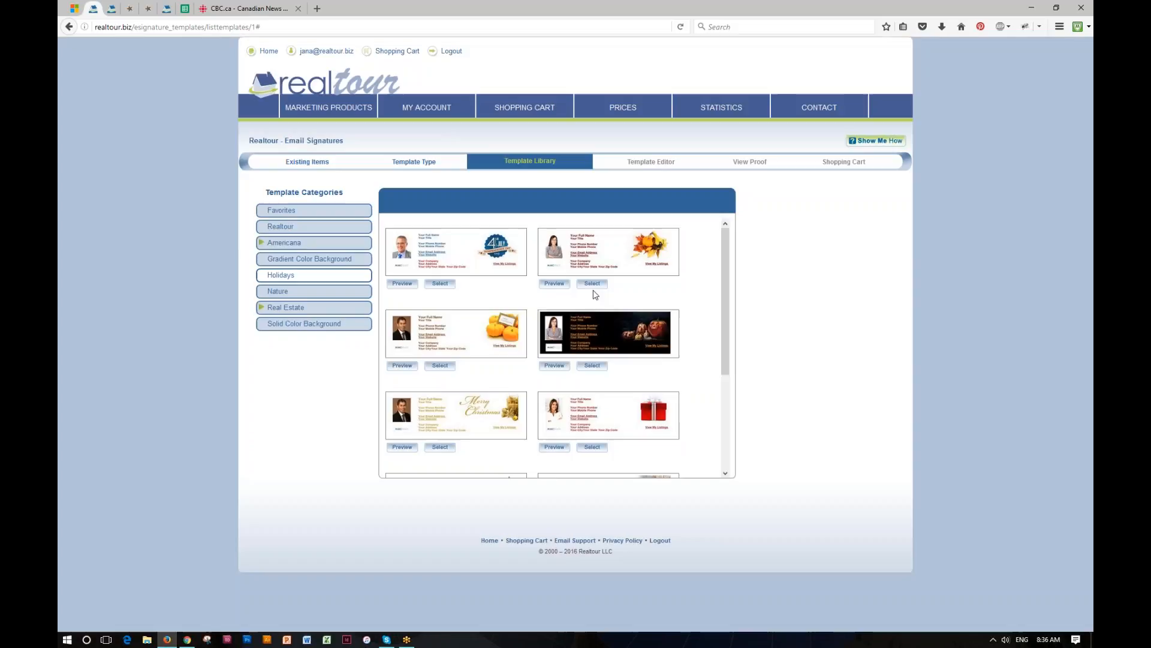
click(591, 285)
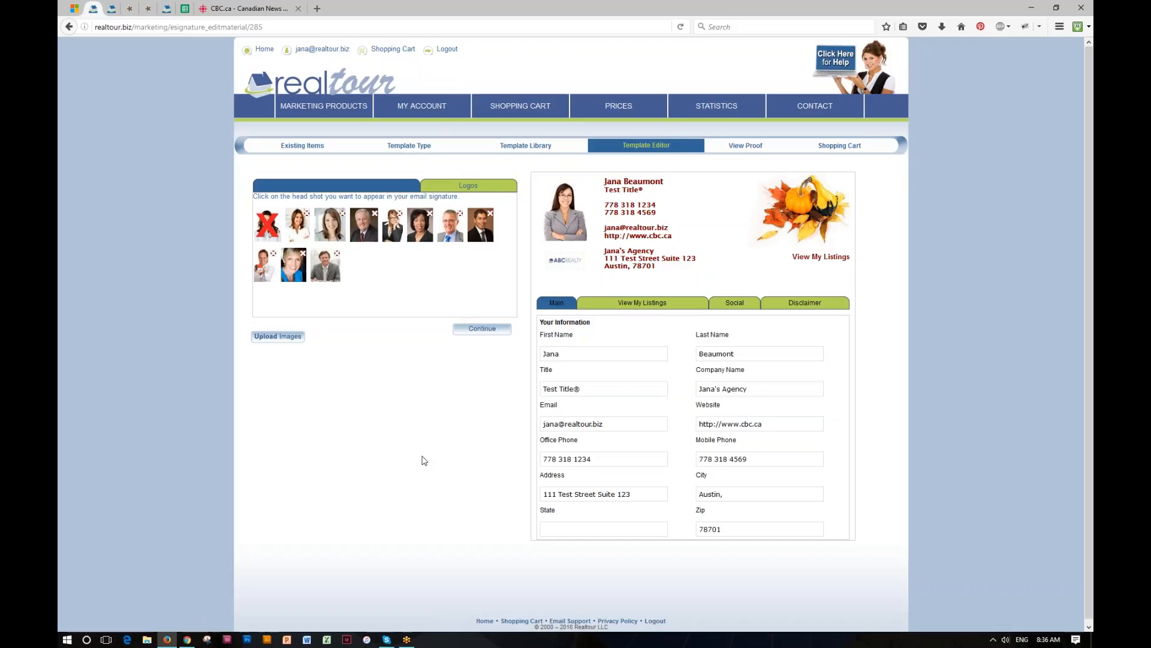
- Fill in State as Texas, drop the comma after Austin, and change the zip to 78965
click(476, 187)
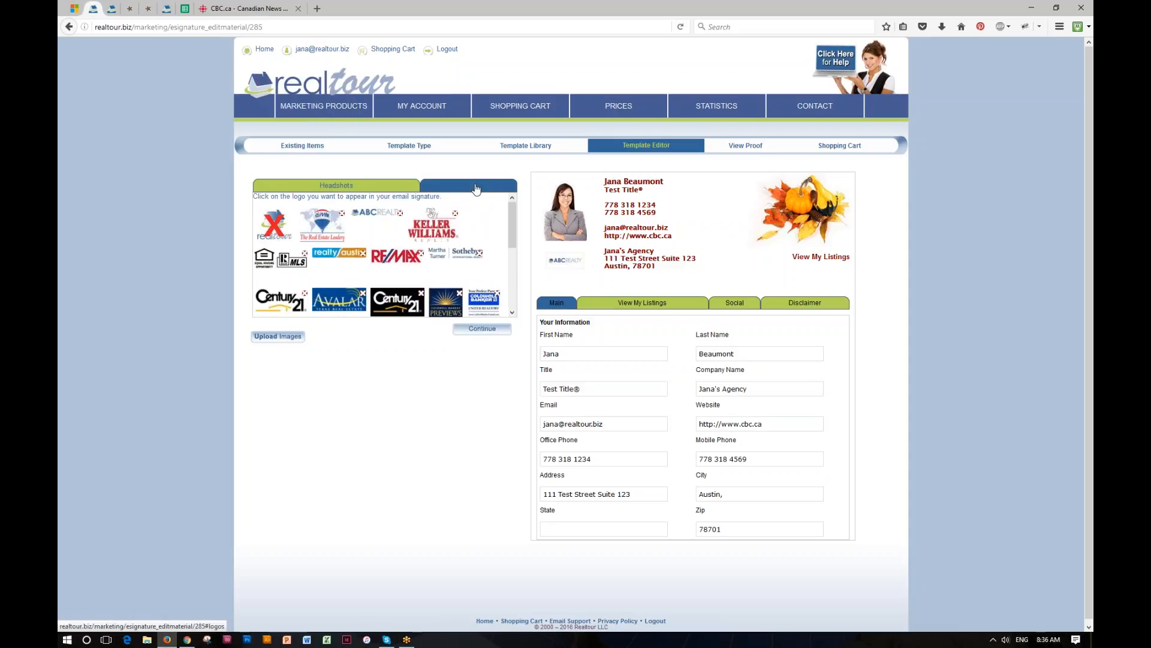
click(336, 186)
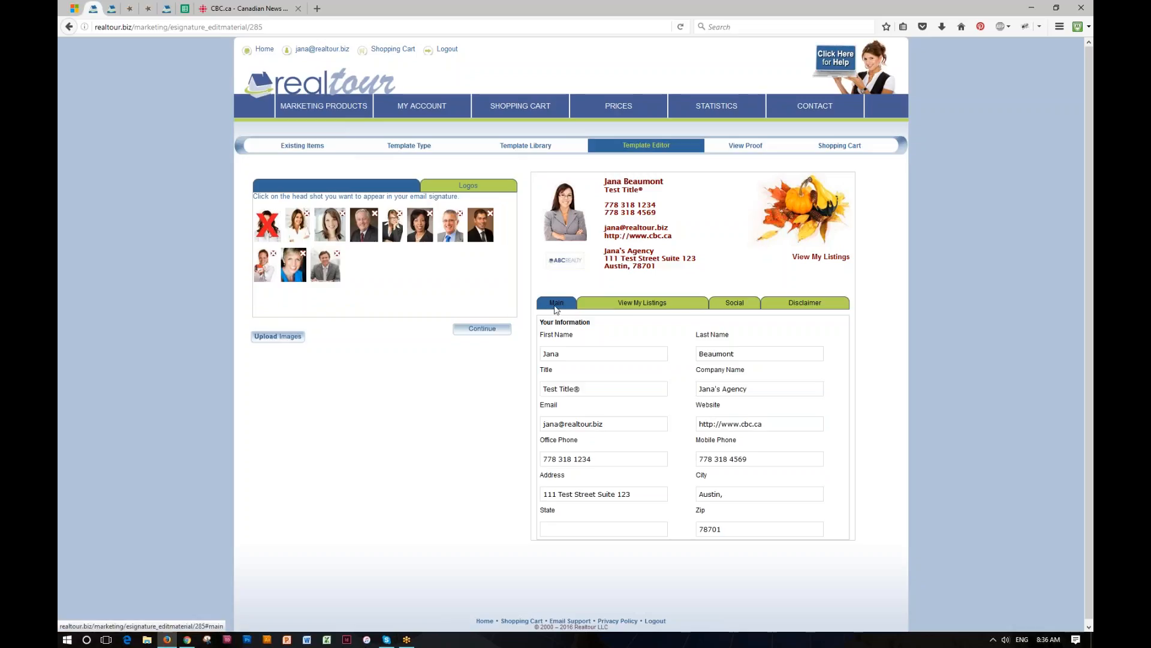
click(644, 524)
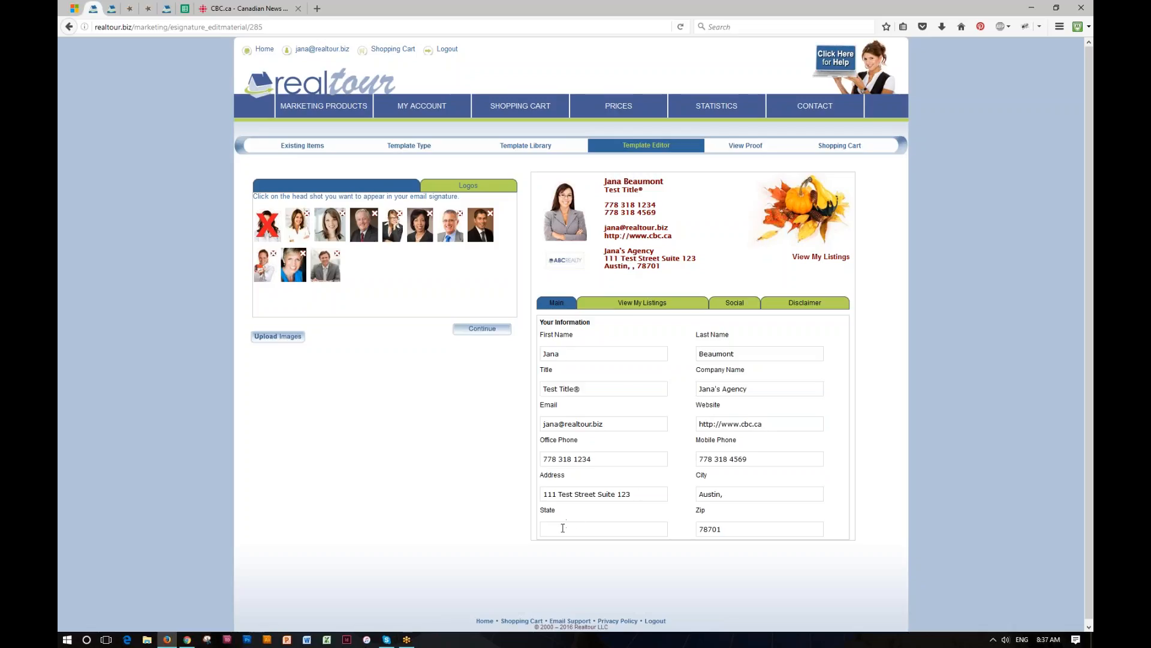
text(Texas)
click(730, 493)
key(BackSpace)
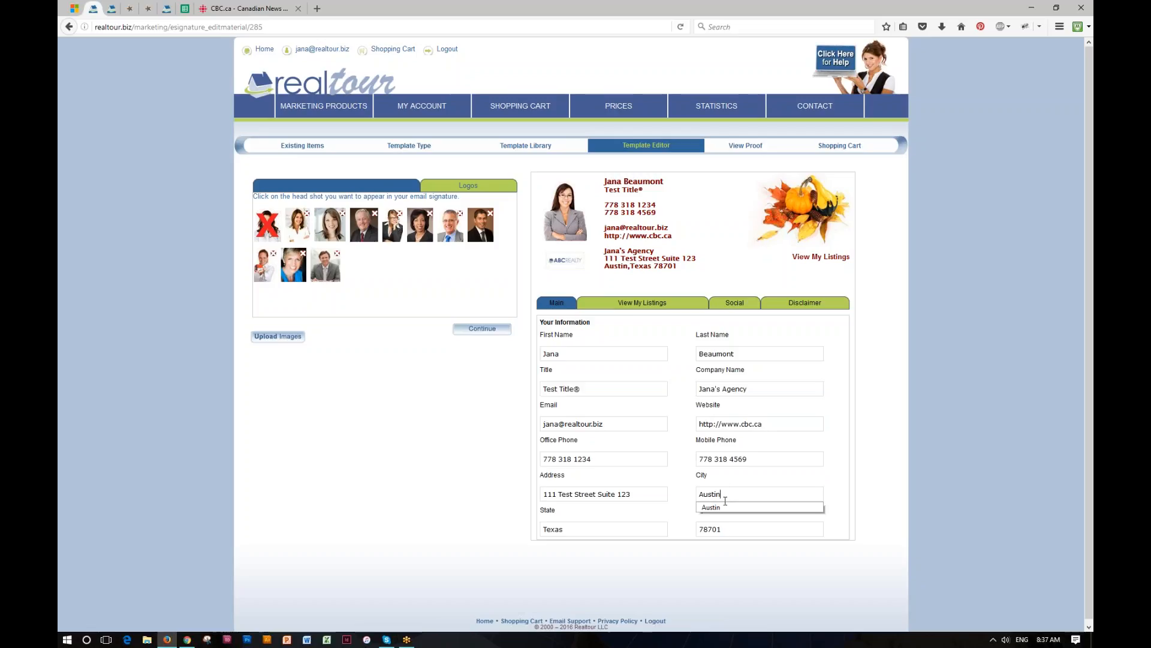
click(720, 529)
double_click(719, 529)
text(78965)
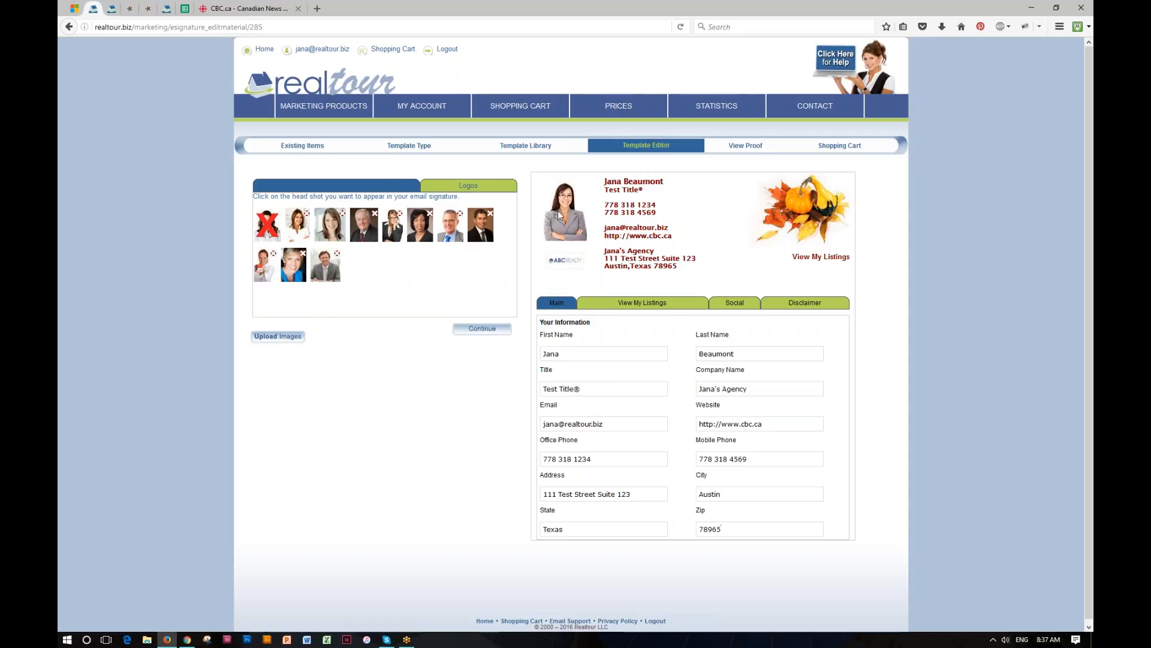
- Put the older man's headshot and the Century 21 logo in the signature
click(482, 226)
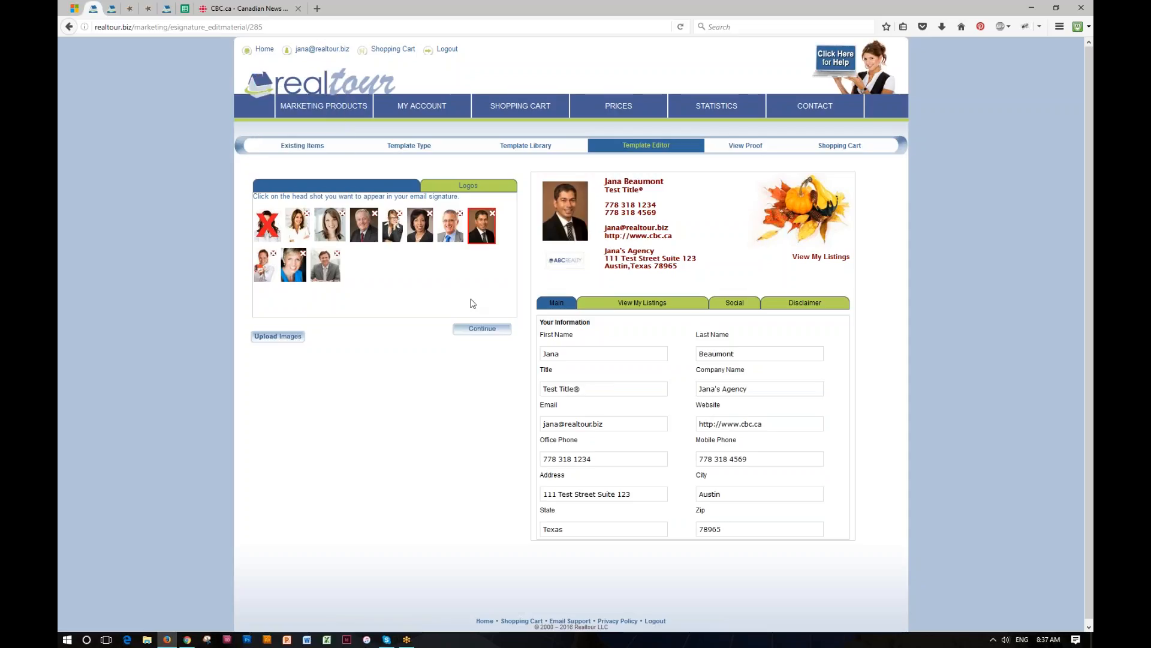
click(360, 229)
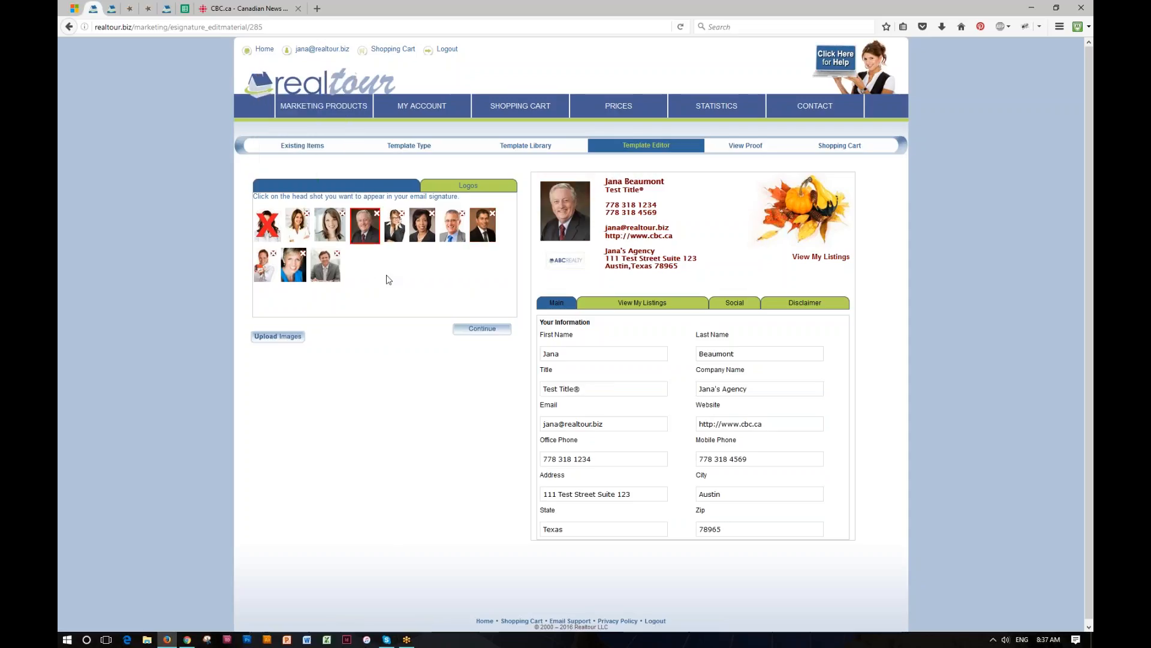
click(470, 184)
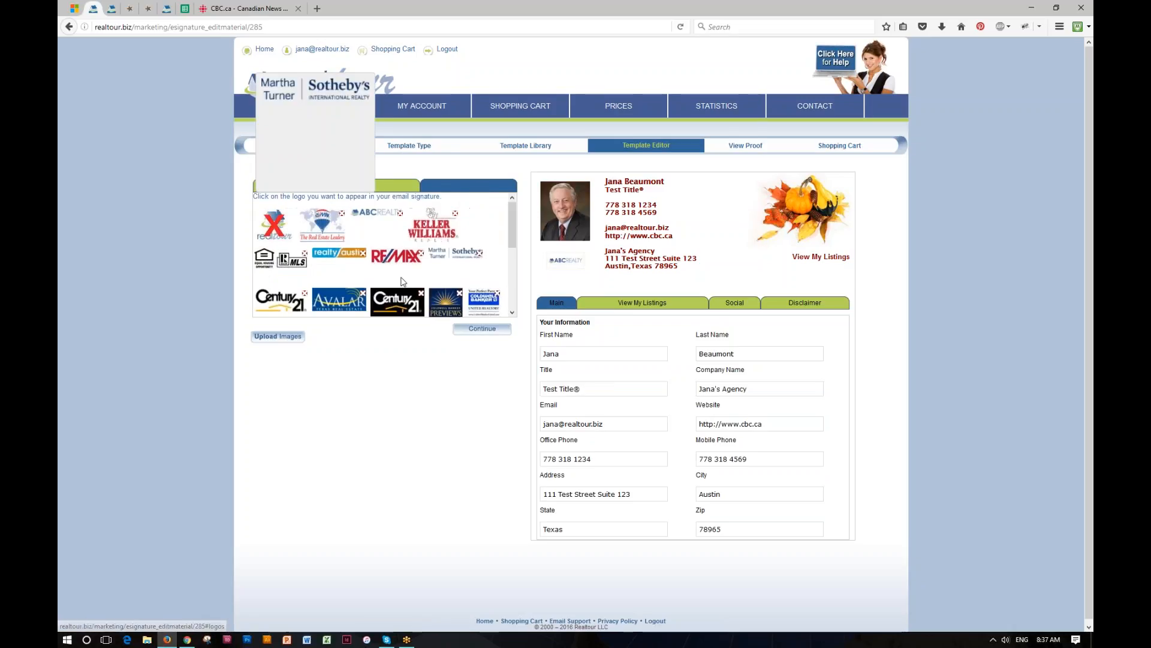
click(352, 259)
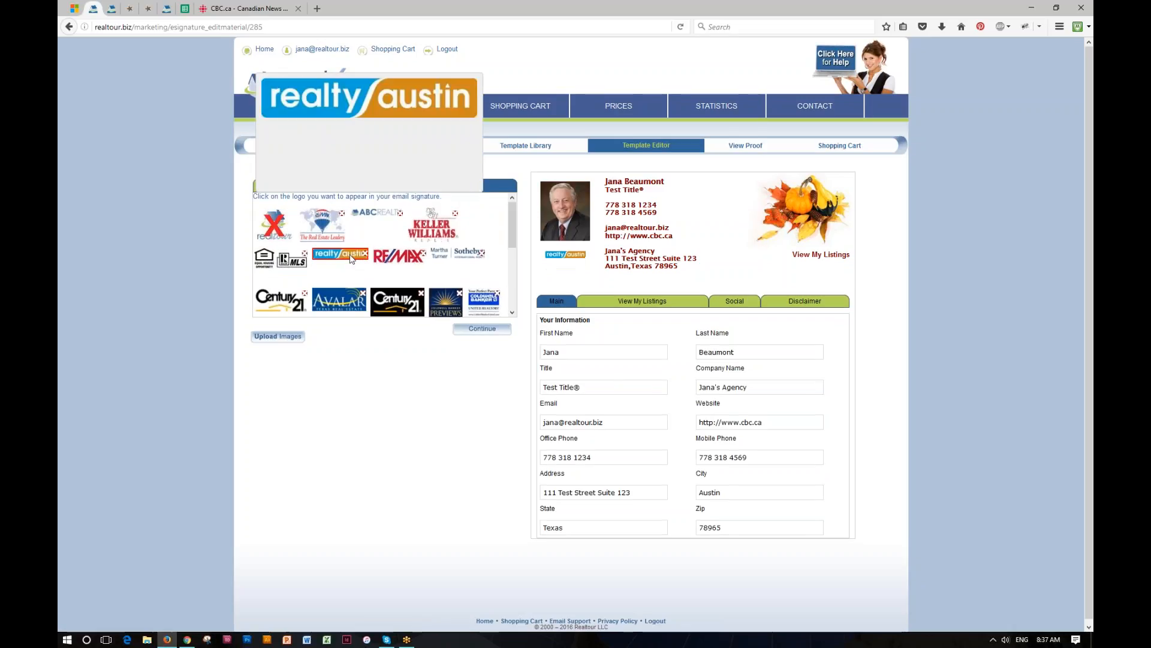
click(389, 306)
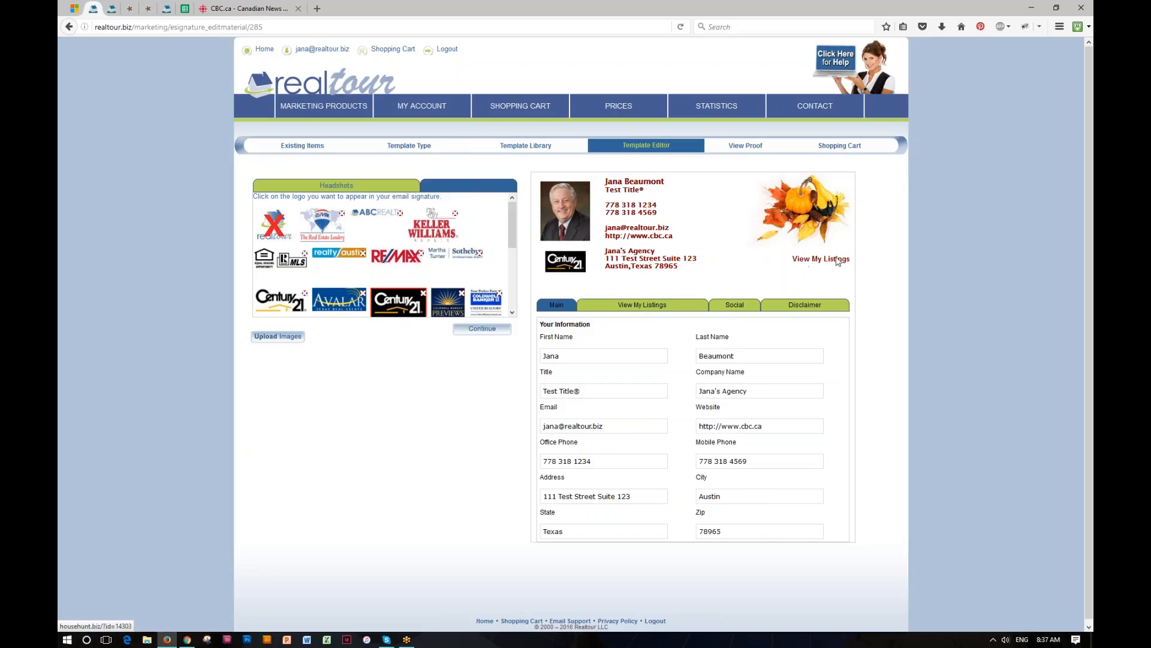
click(643, 306)
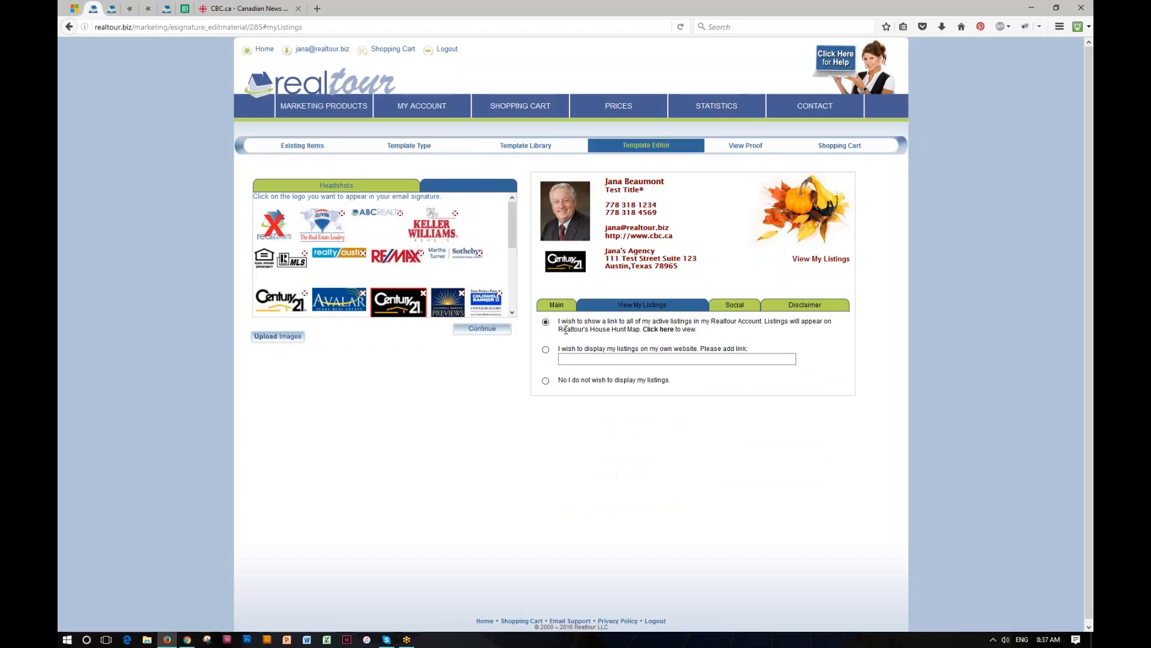
- Open Realtour's House Hunt Map of the agent's active listings in a new tab
drag(558, 329, 642, 330)
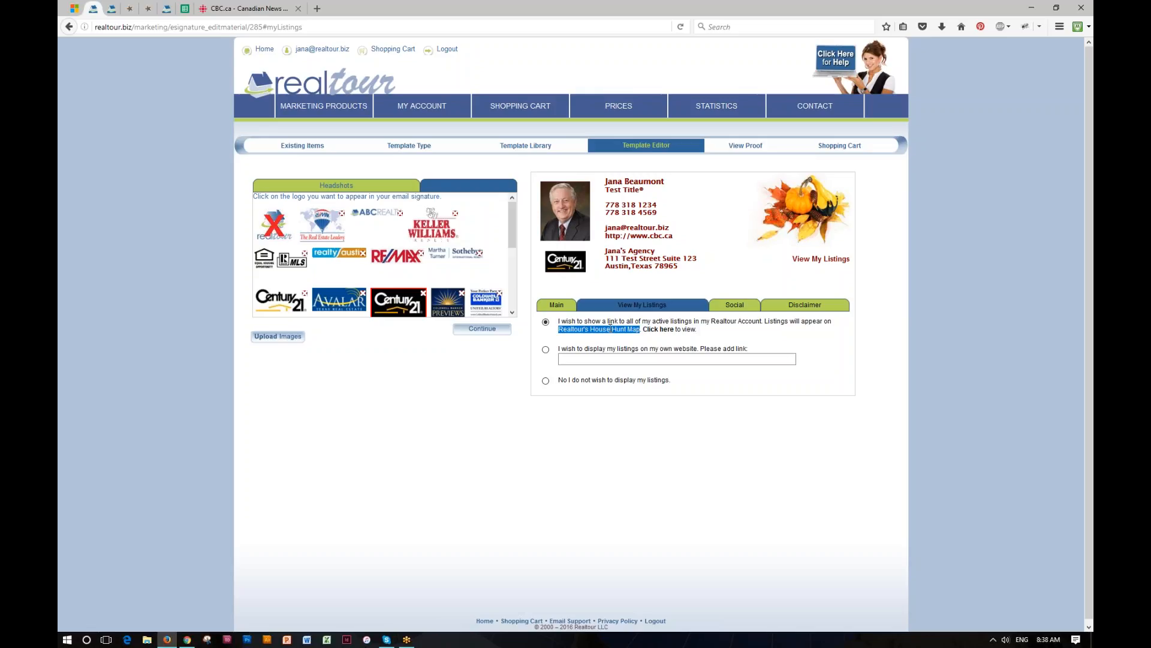
click(660, 331)
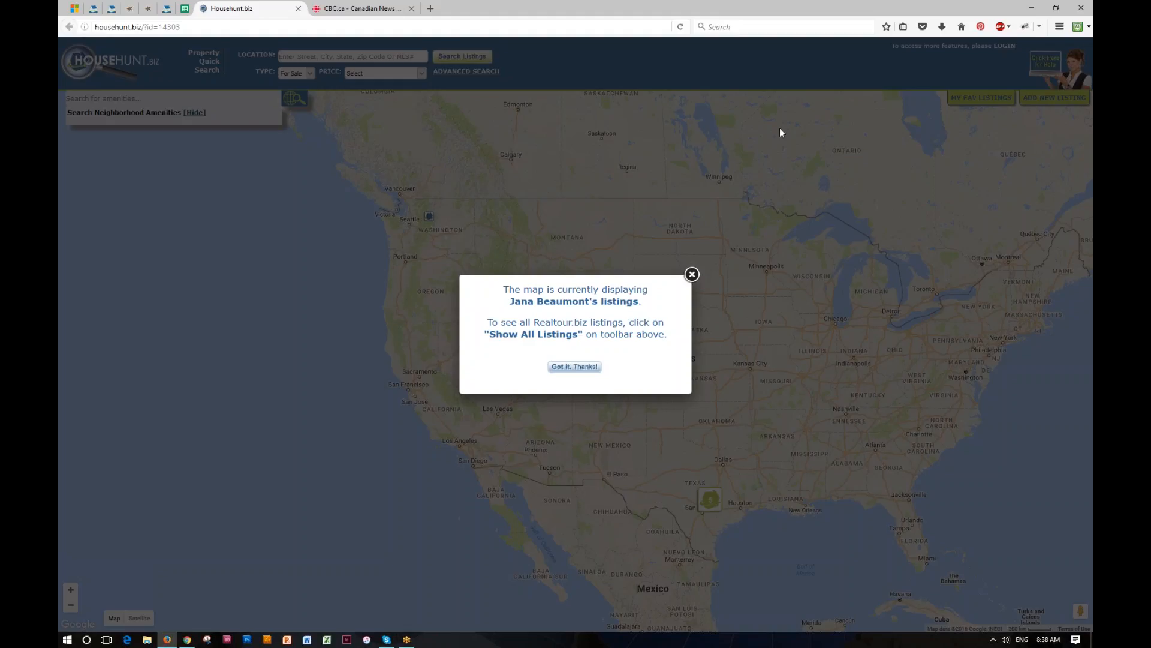
- Dismiss the map notice and zoom into the Austin listings cluster in central Texas
click(572, 367)
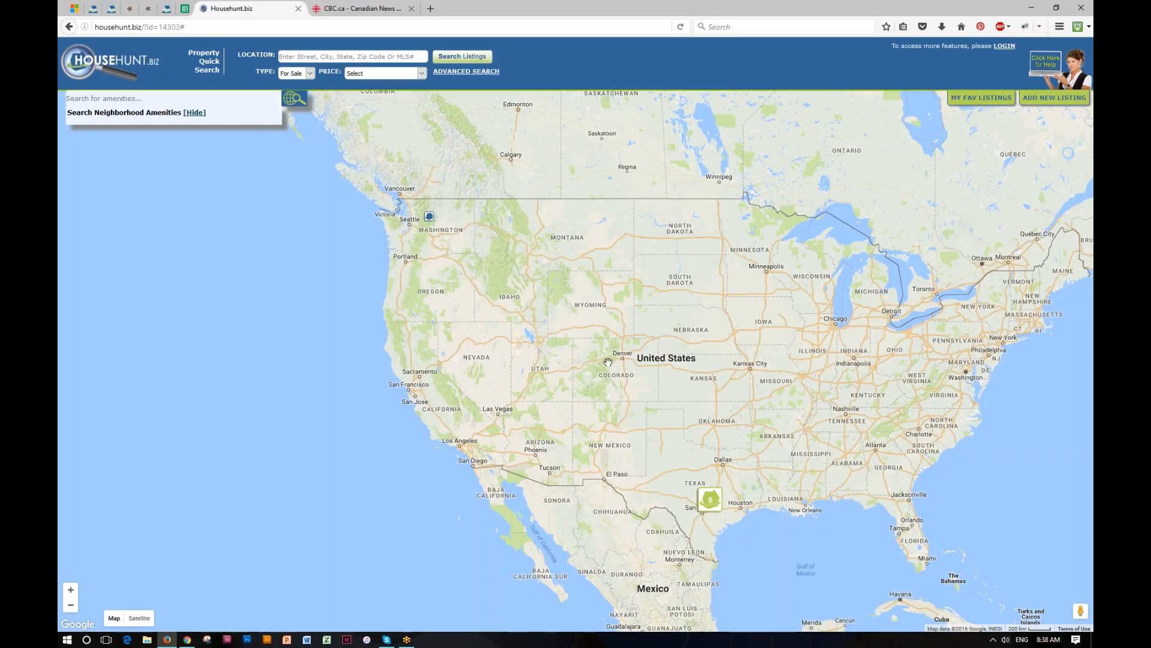
click(429, 216)
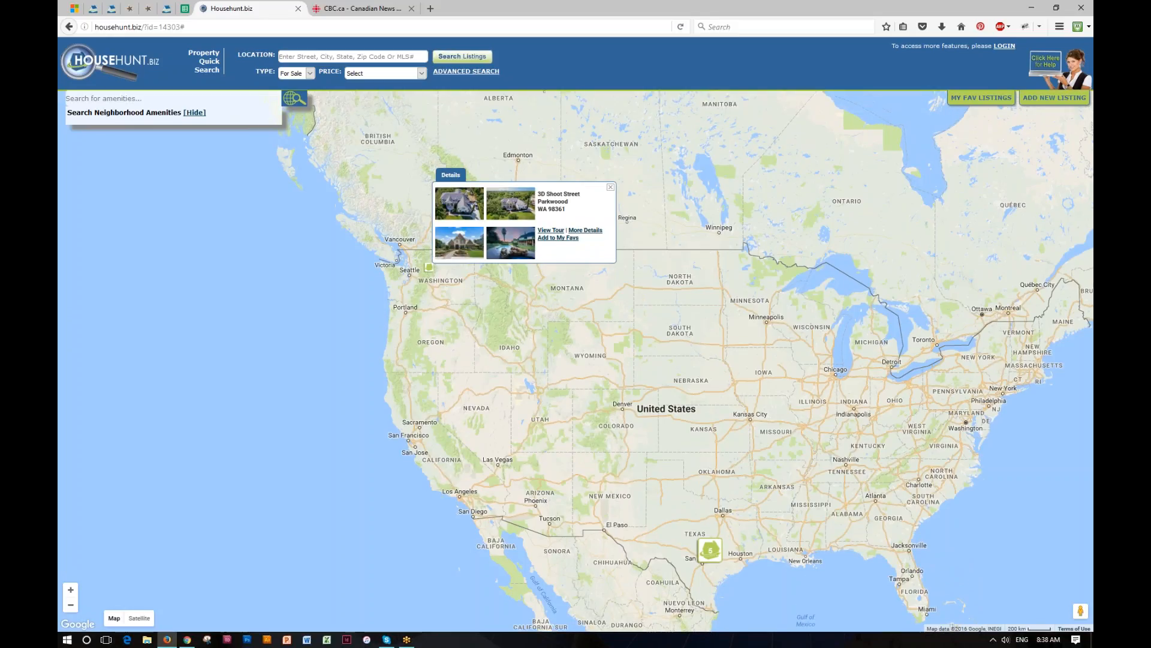
click(713, 552)
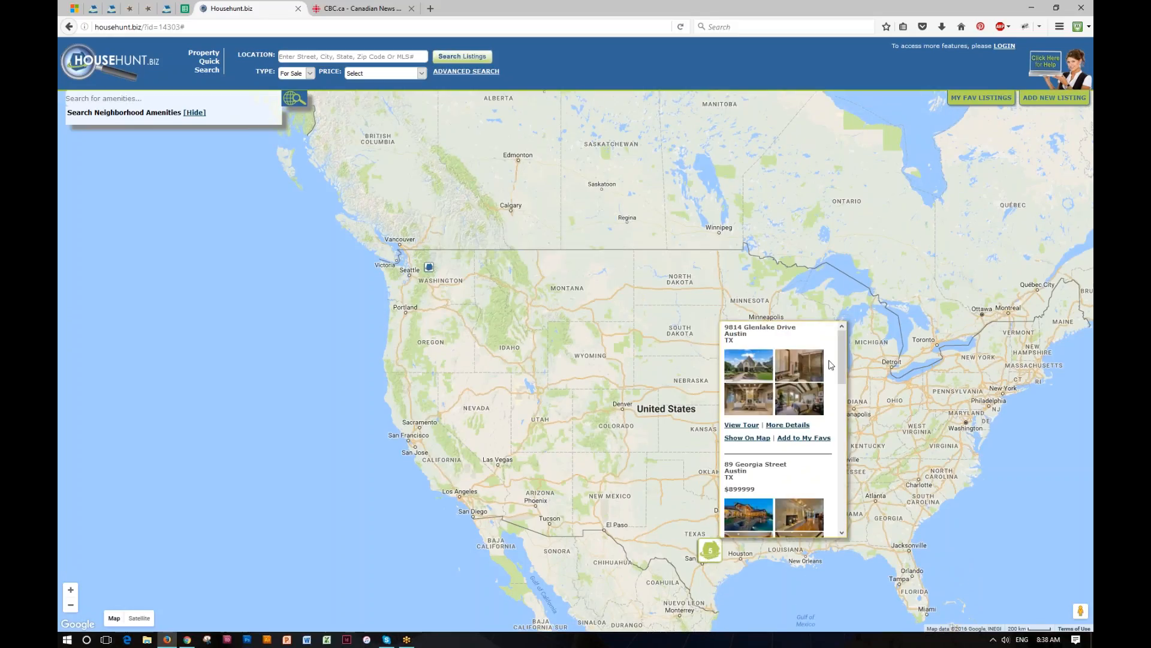
mouse_move(842, 352)
mouse_down()
mouse_move(846, 508)
mouse_move(844, 355)
mouse_up()
click(708, 553)
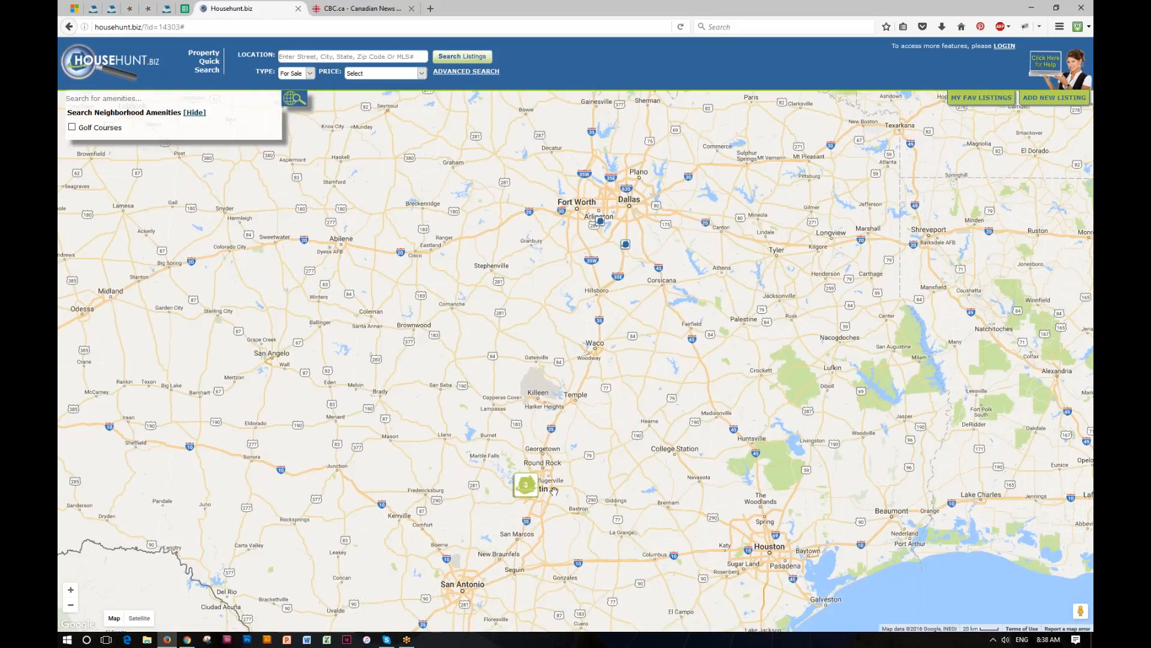
click(526, 485)
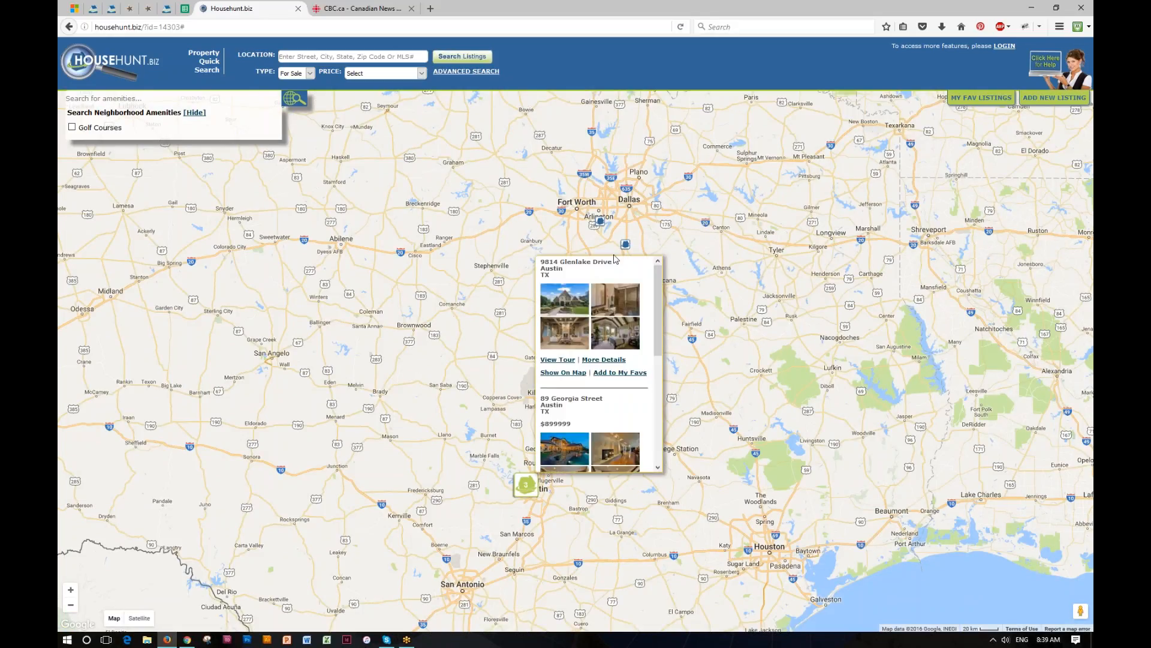
click(600, 223)
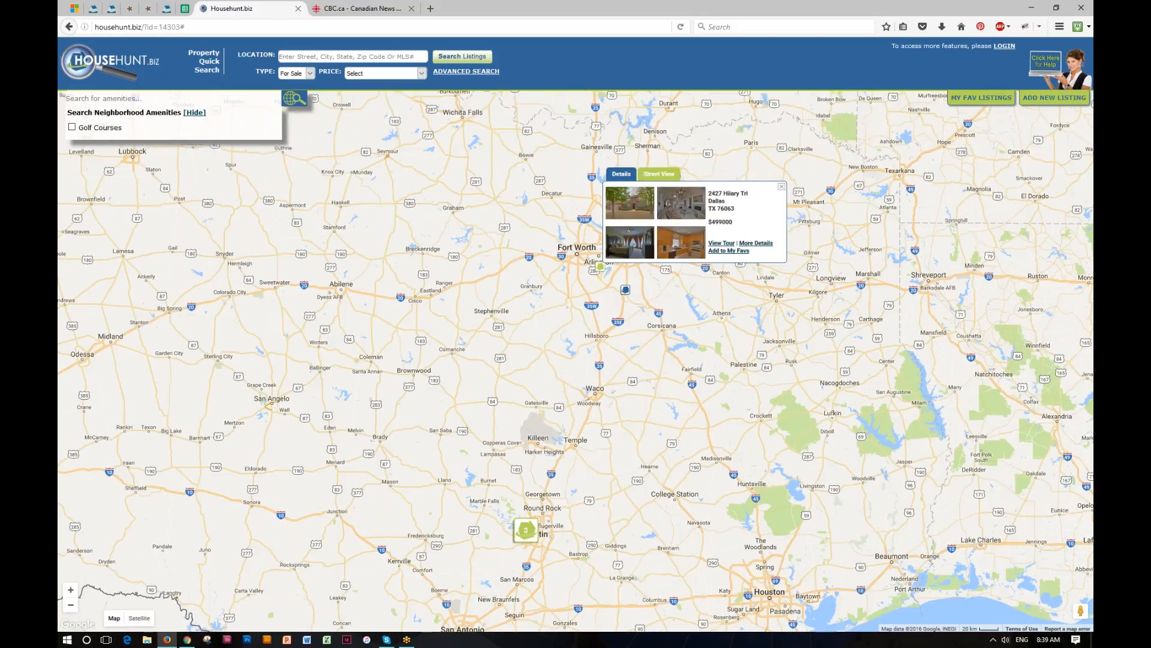
click(624, 290)
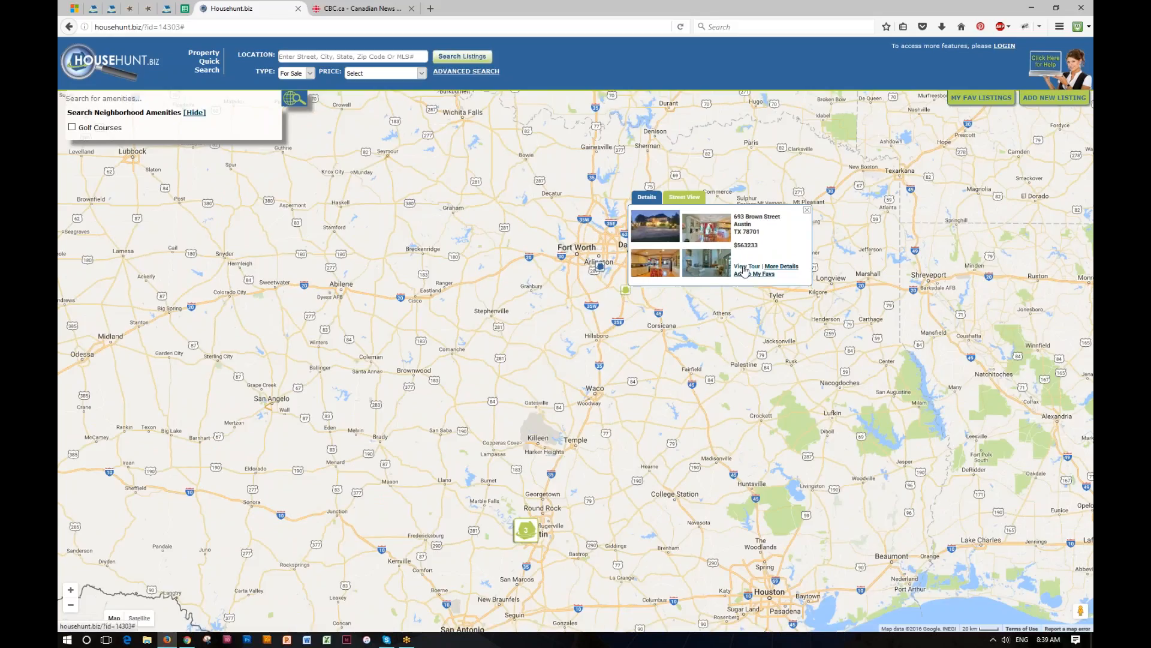
click(531, 532)
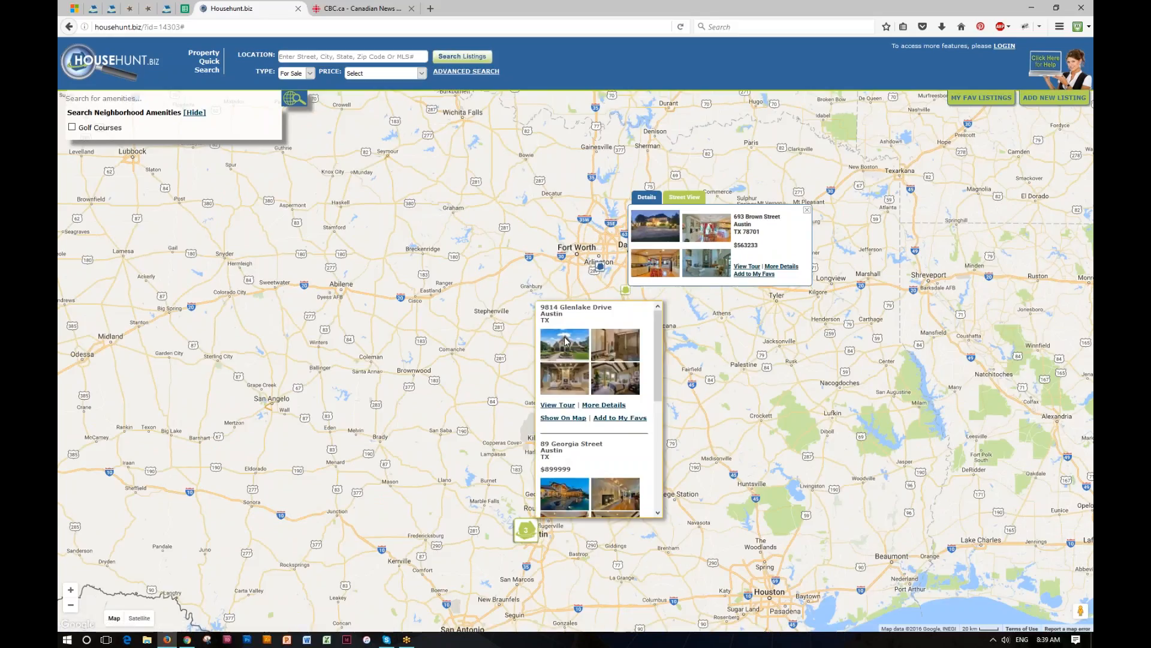
click(562, 408)
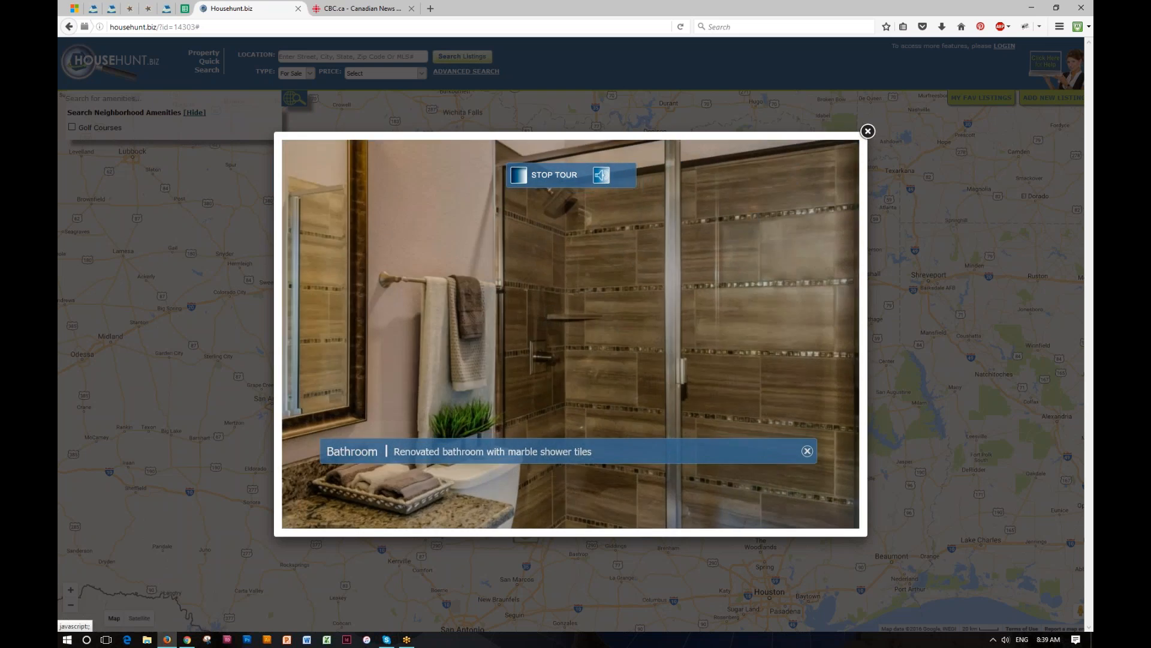
click(867, 131)
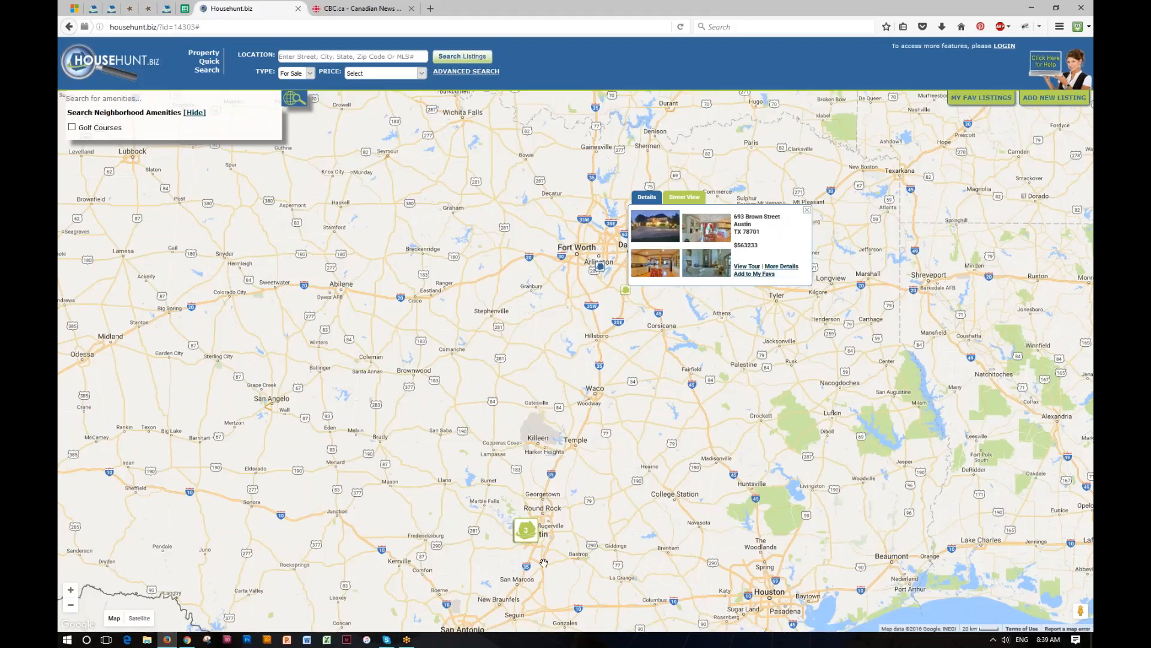
click(530, 532)
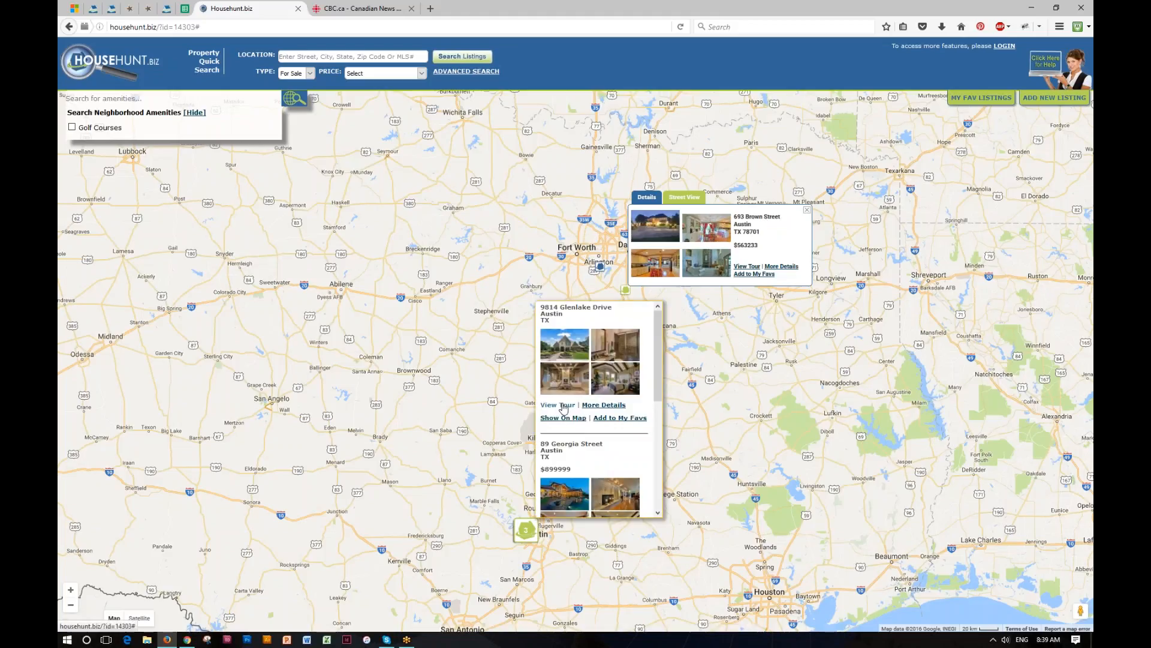
click(602, 406)
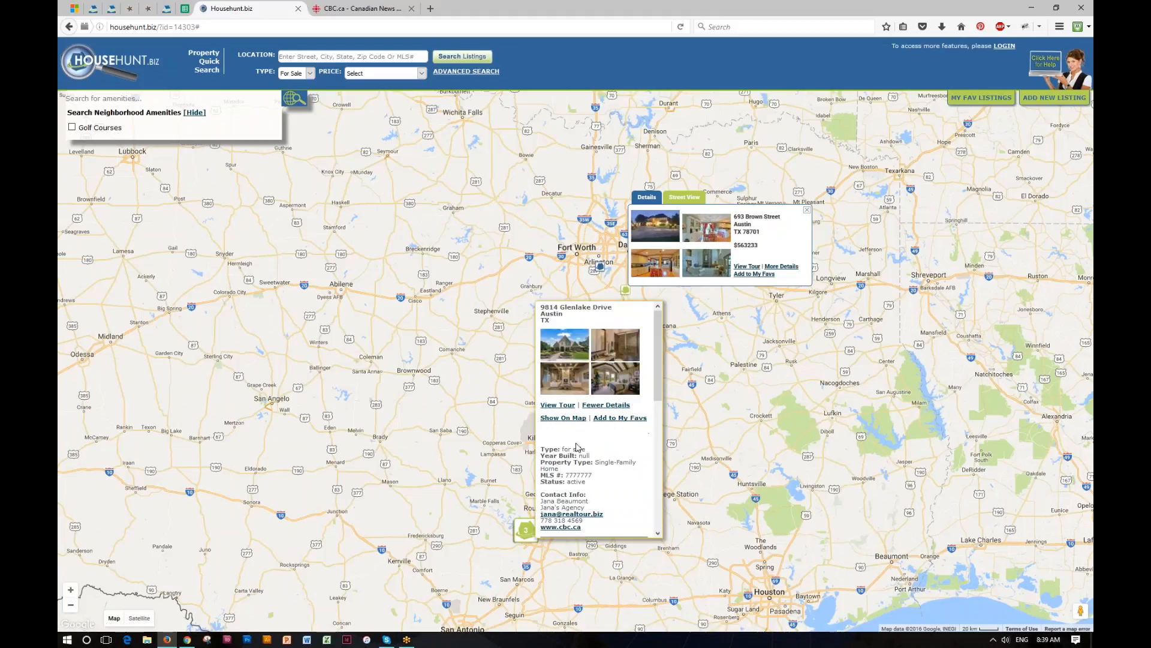
scroll(577, 447, down, 3)
scroll(578, 447, up, 3)
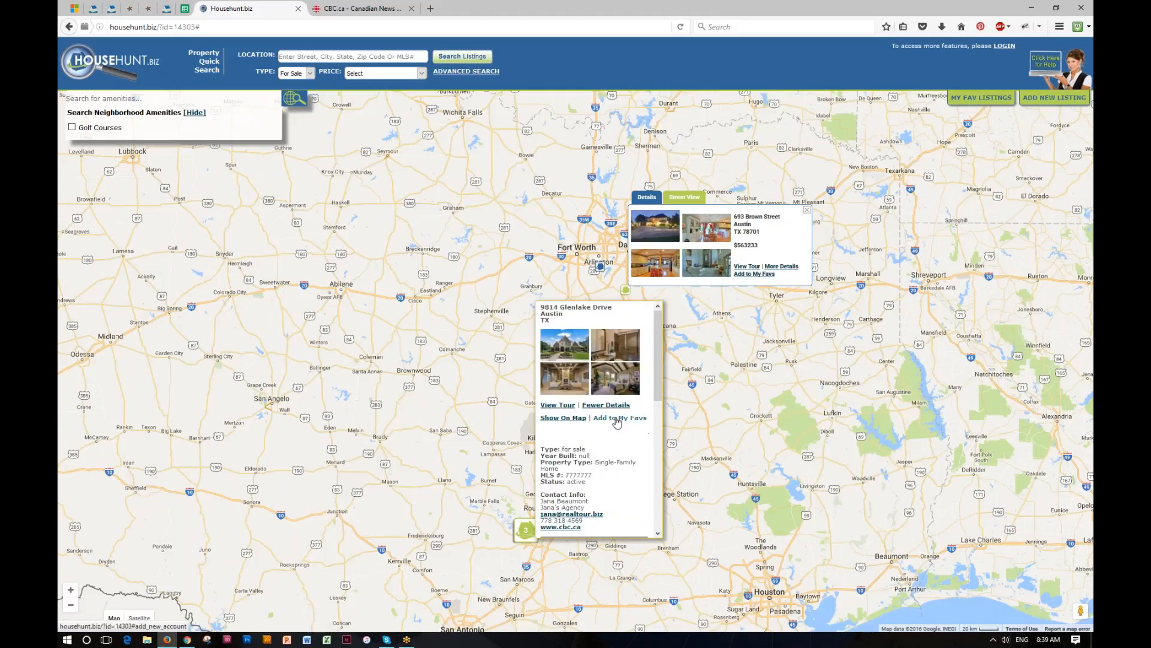
click(618, 420)
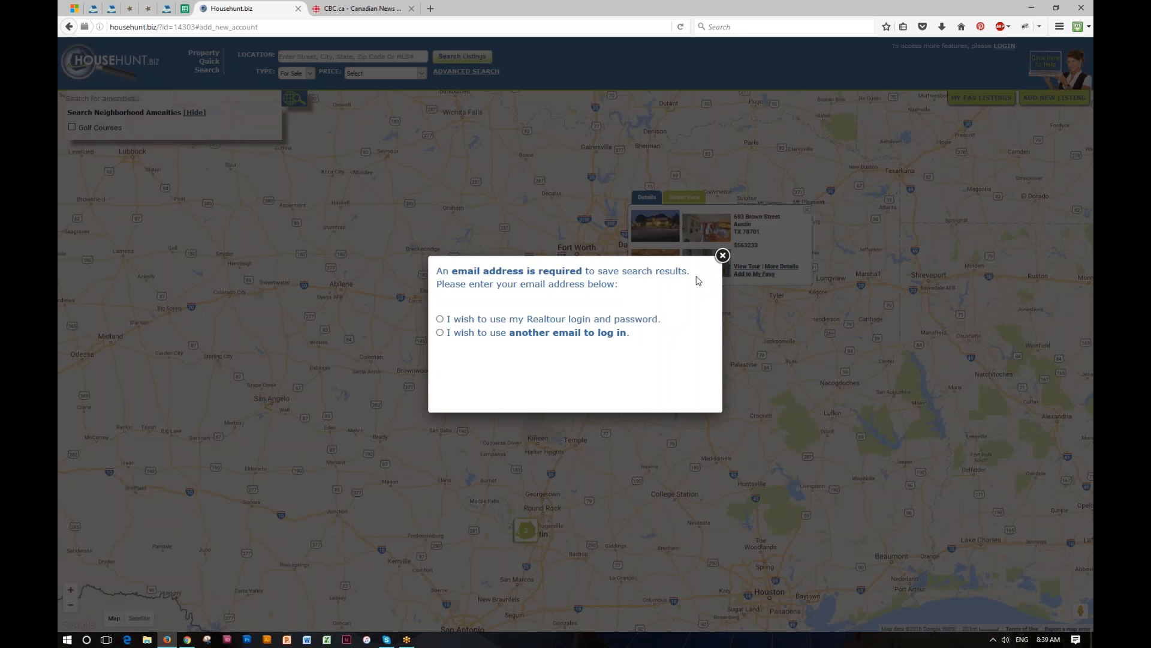
- Close the email prompt and listing window, pan toward San Antonio, and return to Realtour
click(722, 256)
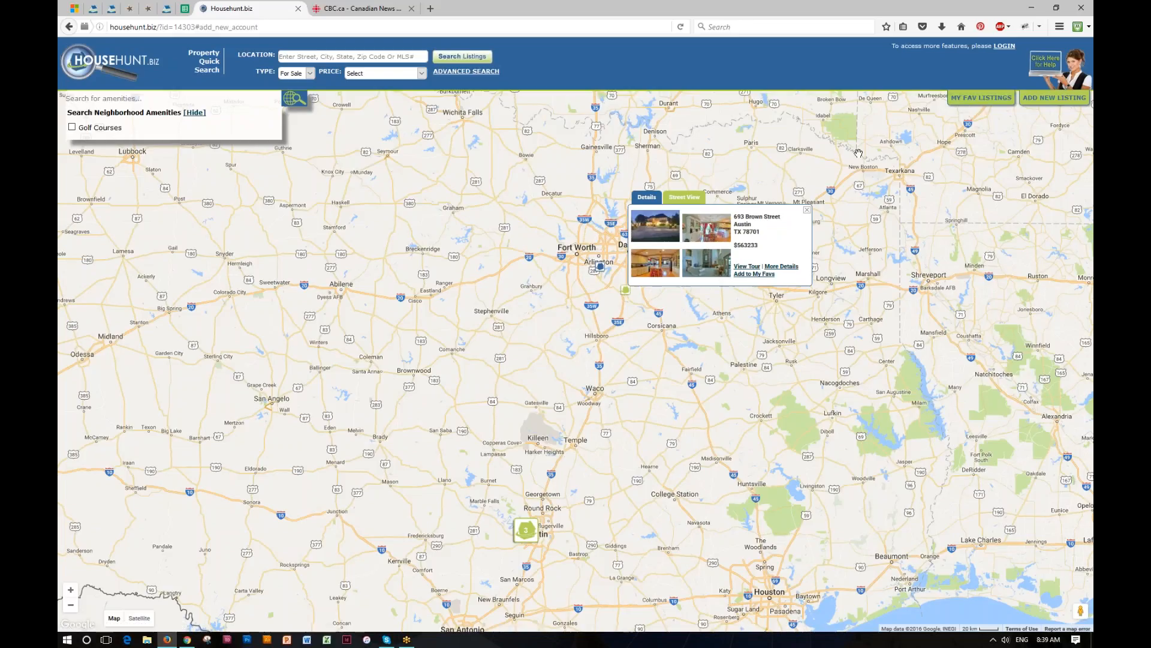
click(808, 210)
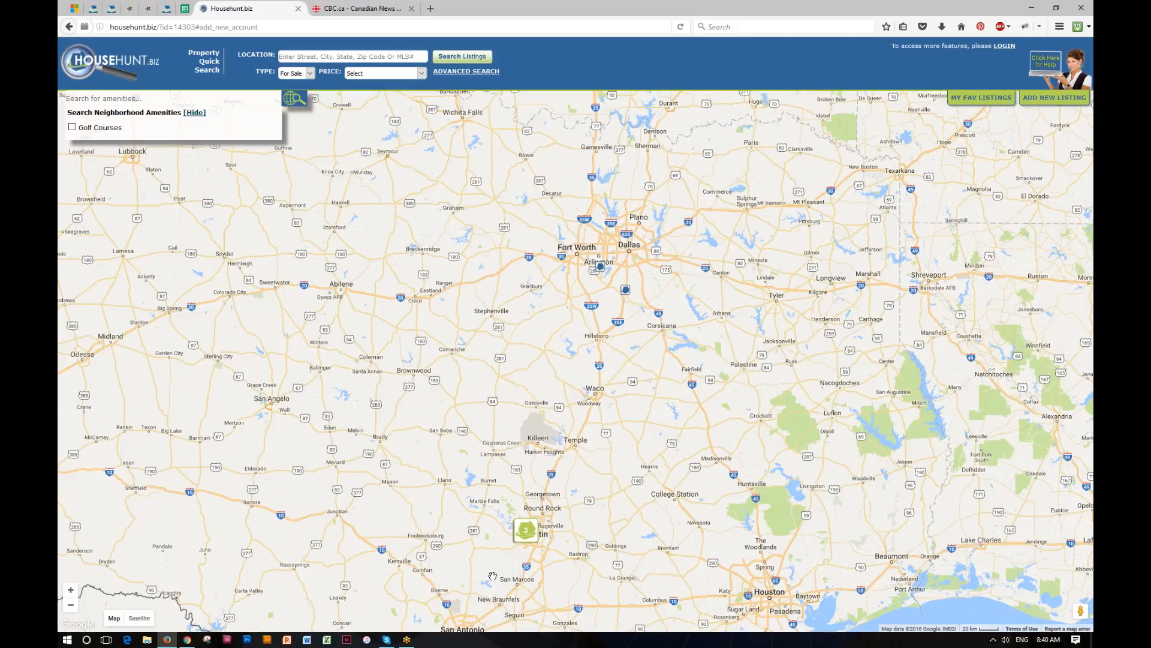
drag(530, 492, 493, 367)
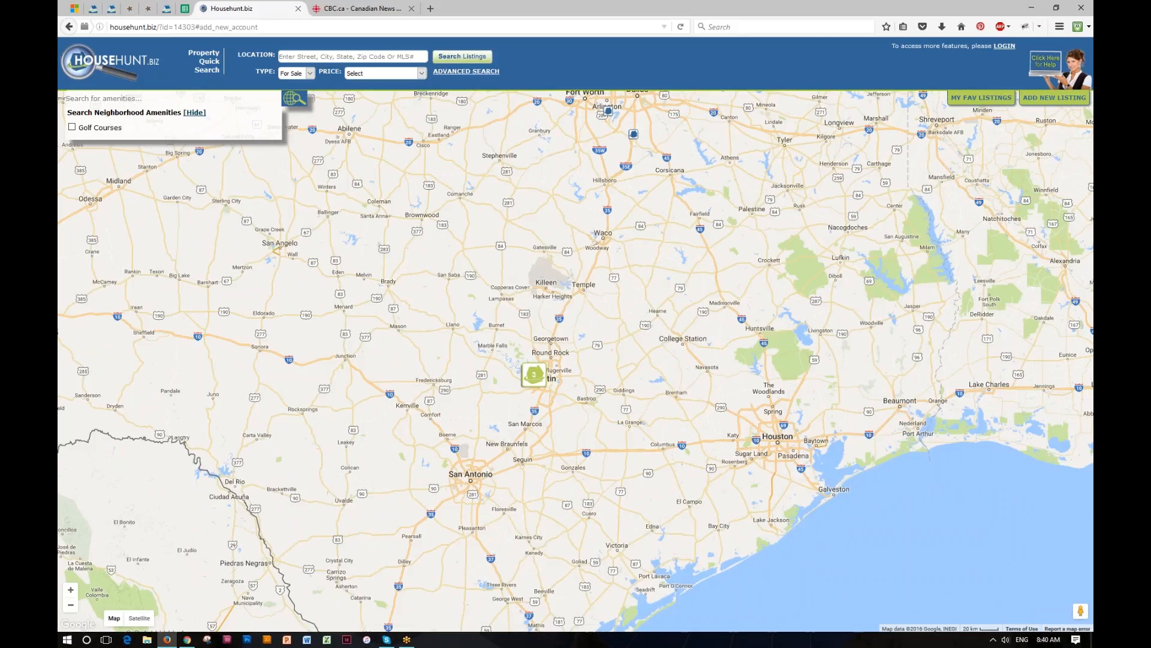
click(93, 8)
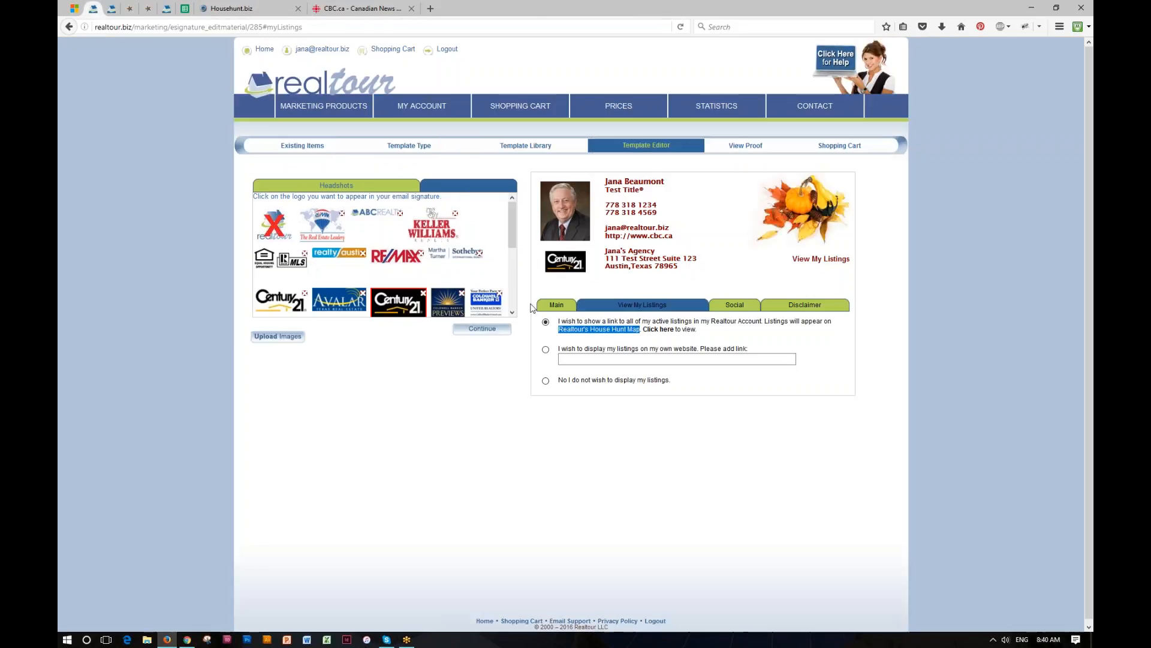
- Compare the listings link options and keep linking to all active House Hunt Map listings
click(703, 329)
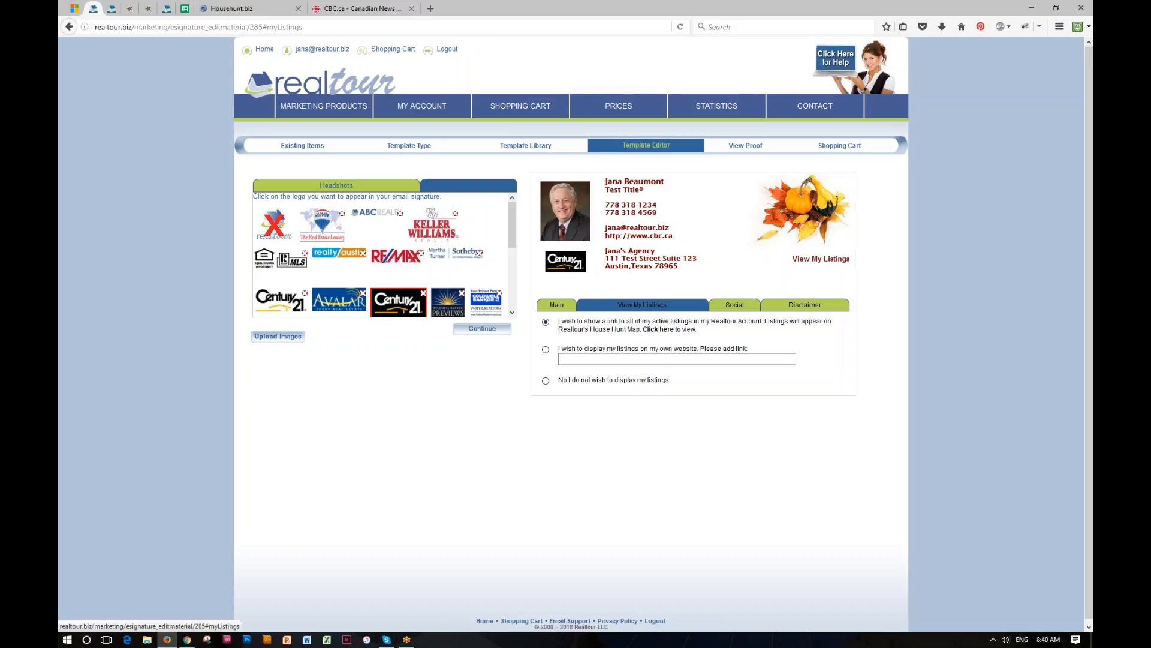
click(546, 350)
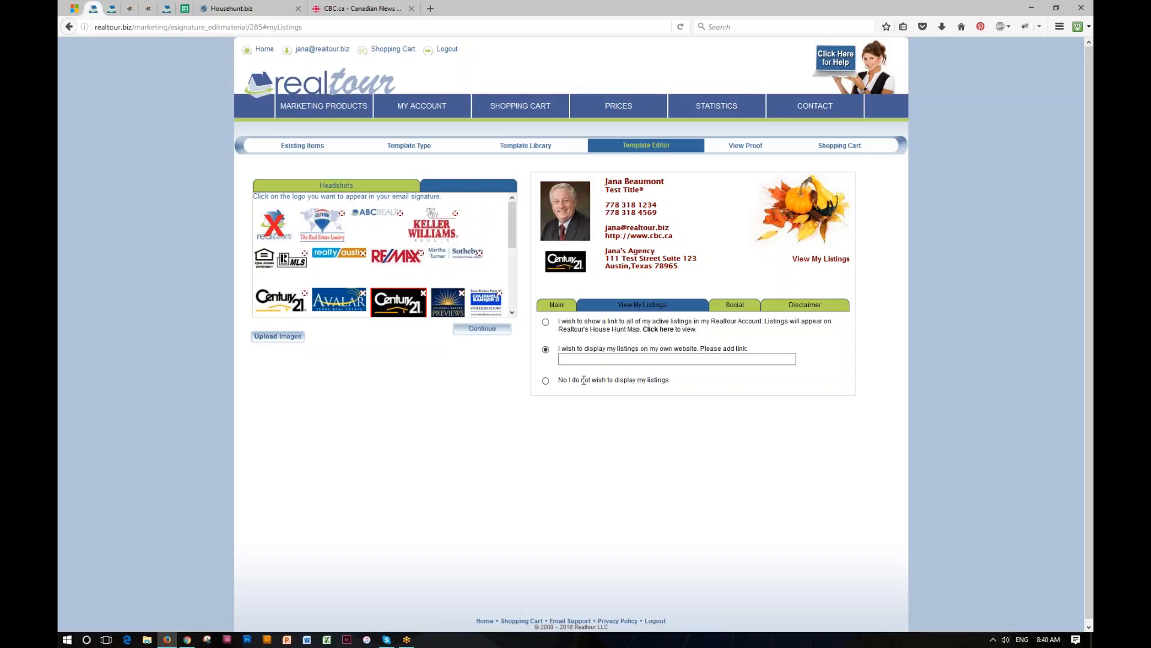
click(546, 382)
click(546, 323)
click(736, 307)
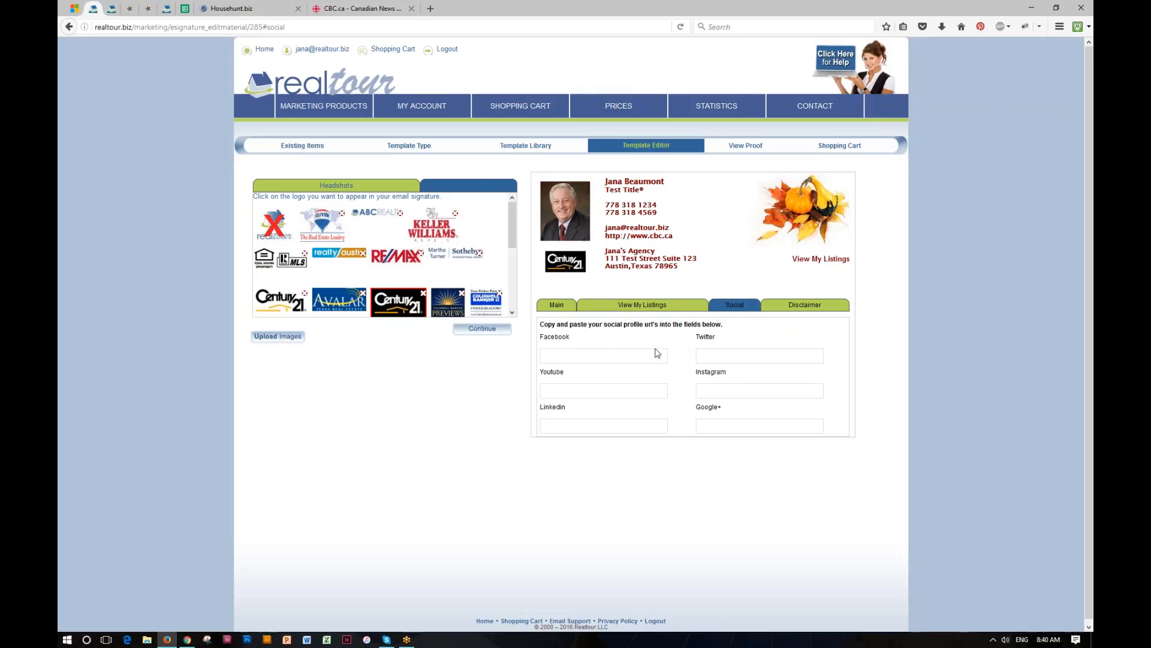
- Fill all six social profile fields with placeholder 'q' entries and bring up the Disclaimer section
text(q)
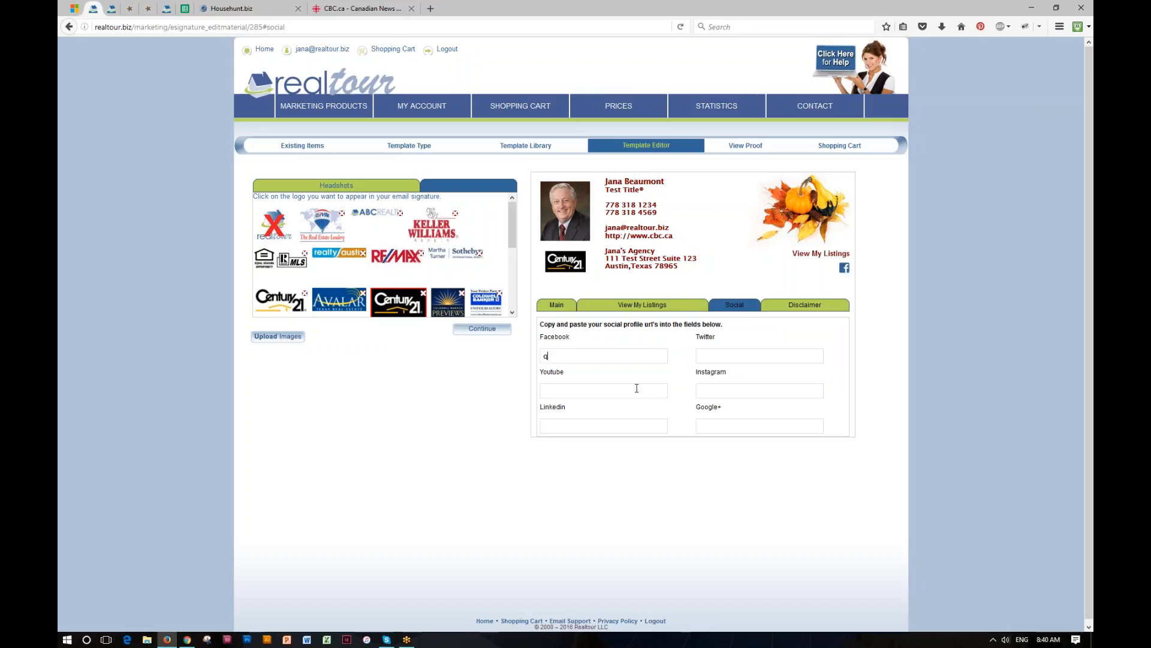
text(qqq)
click(732, 391)
text(q)
click(719, 426)
text(q)
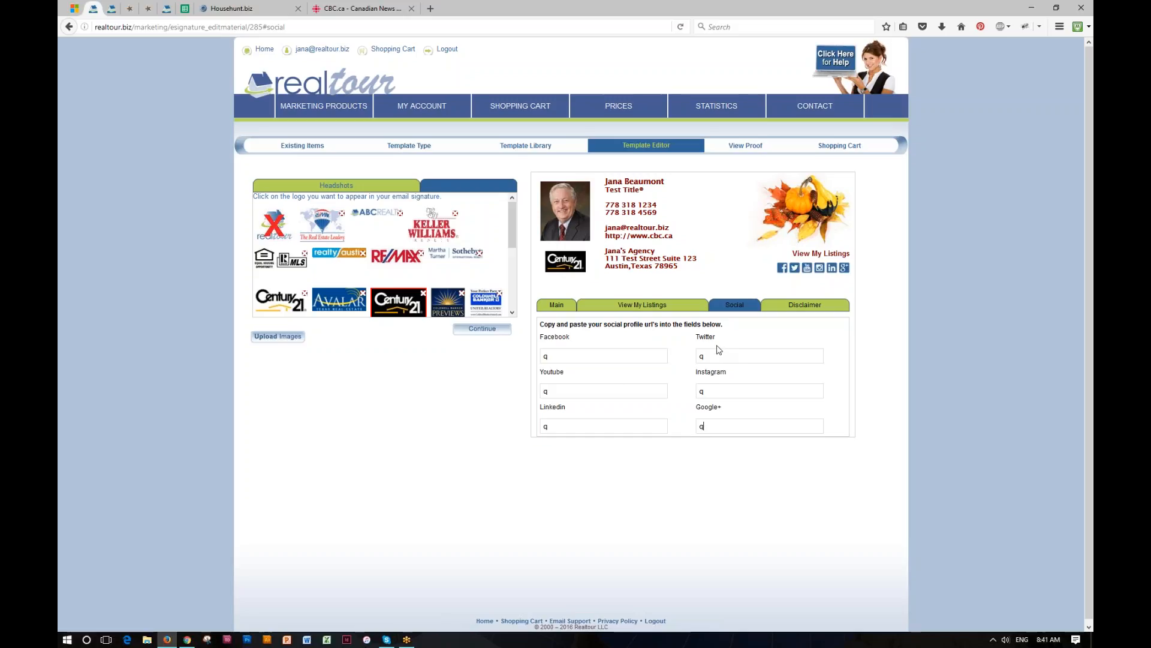
click(807, 308)
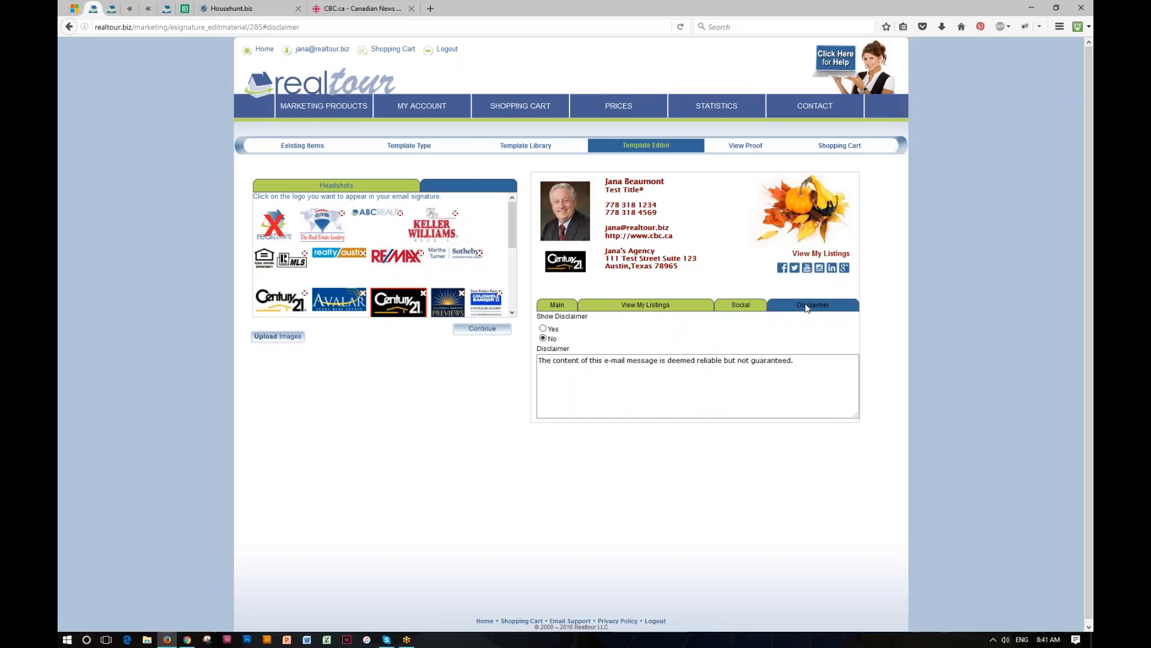
- Set Show Disclaimer to Yes and review the reliability statement in the Disclaimer box
click(544, 329)
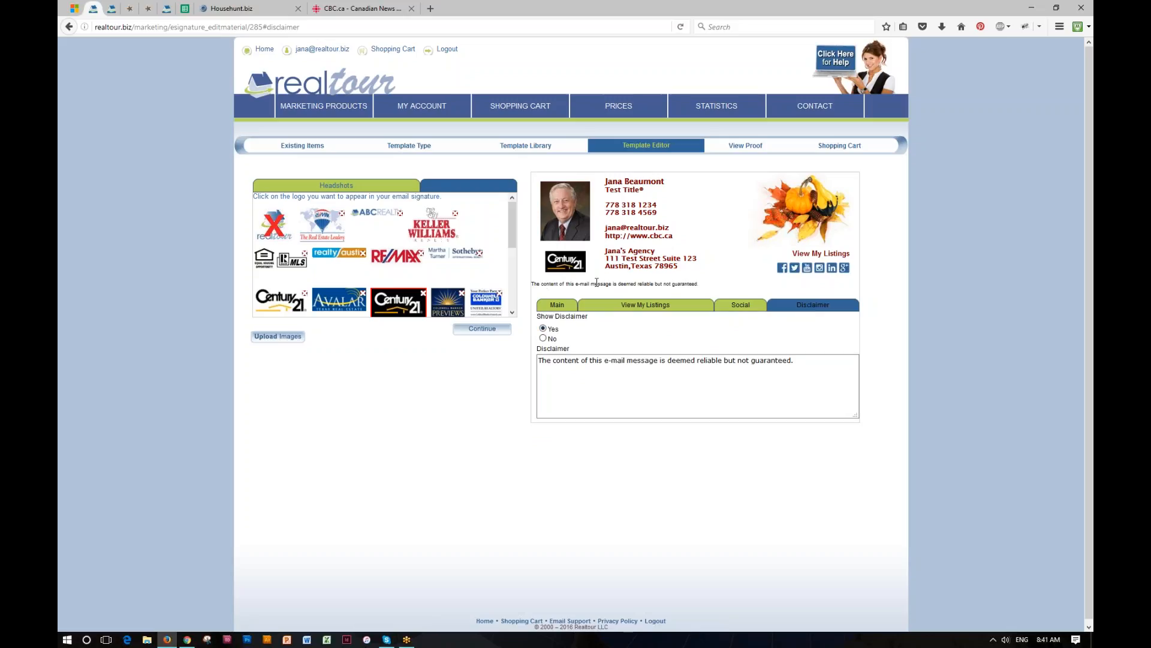
click(546, 359)
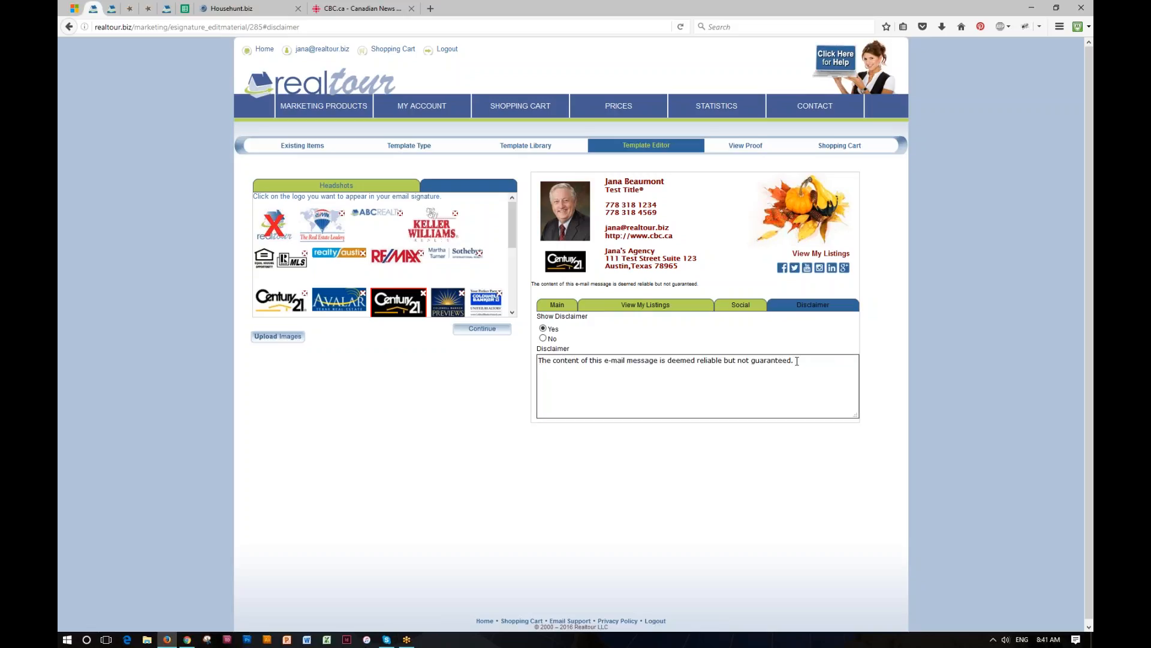
drag(797, 361, 540, 360)
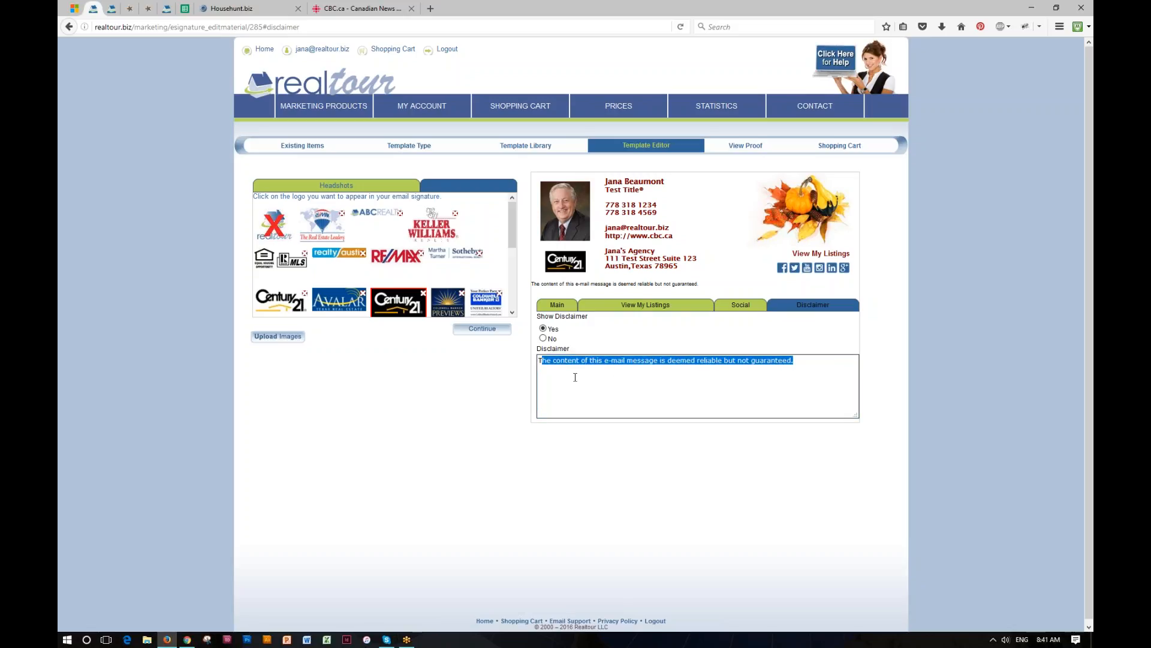
click(802, 361)
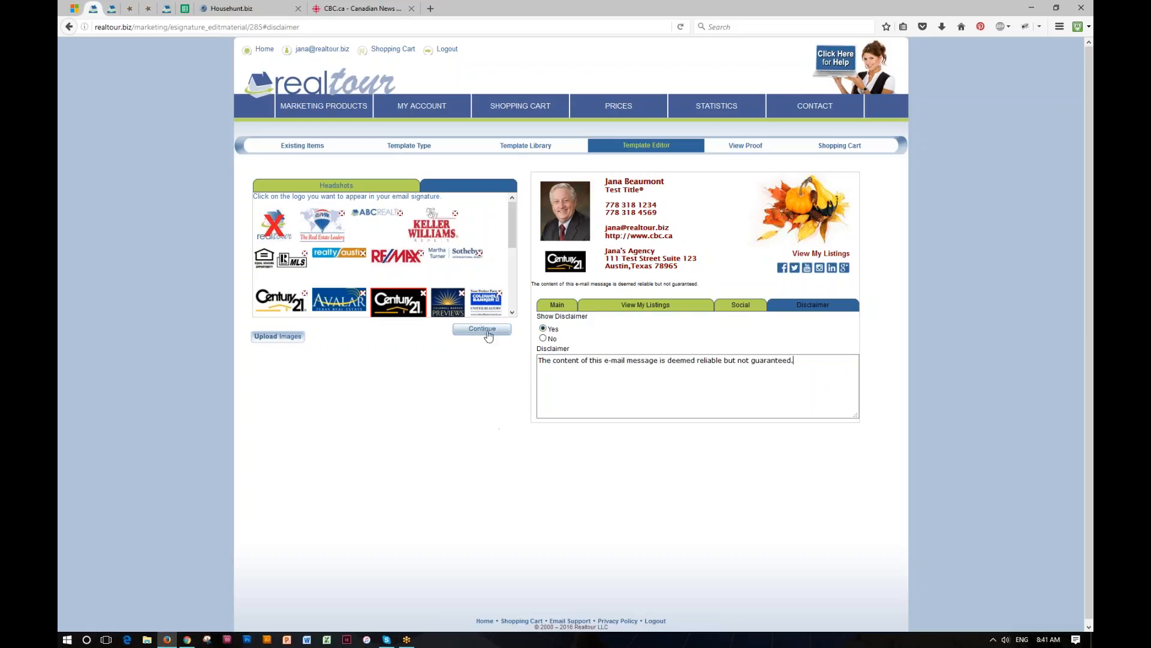
- Proof the signature, test View My Listings, close both Househunt.biz tabs, and return from the cart's 404 page
click(747, 148)
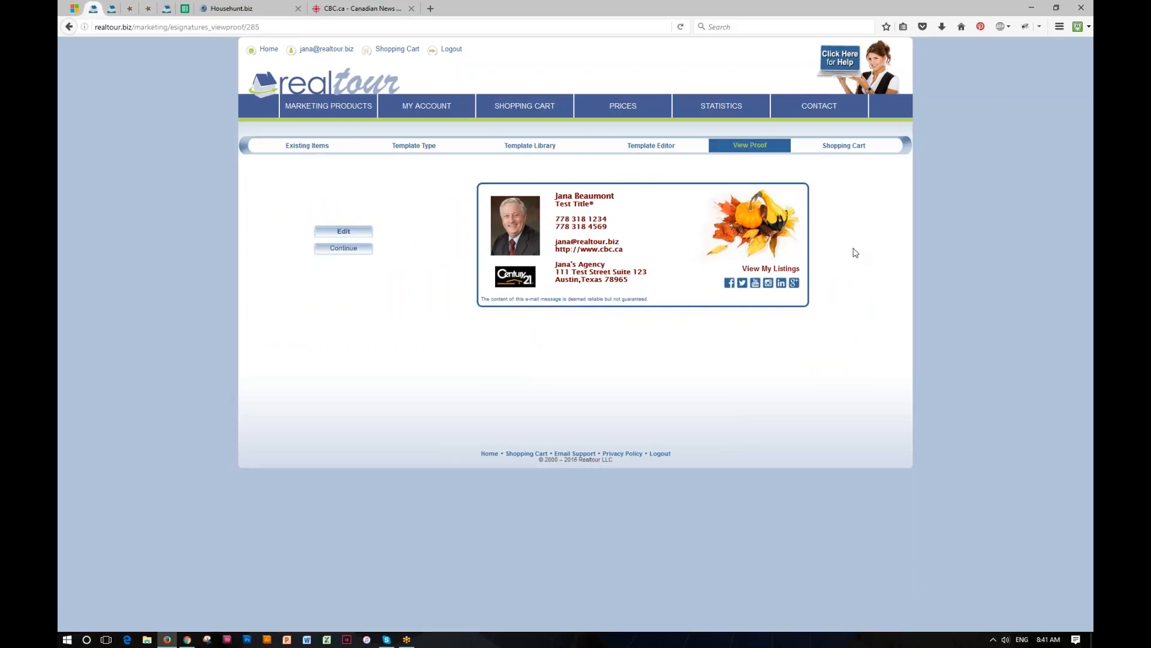
click(769, 269)
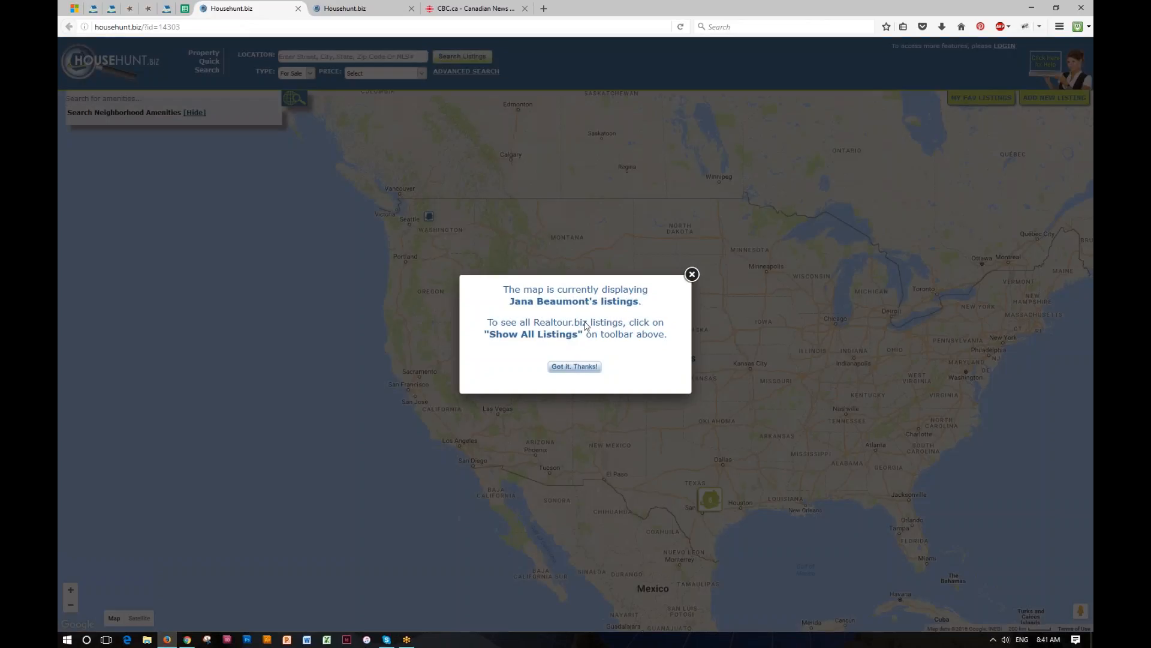
click(298, 9)
click(298, 8)
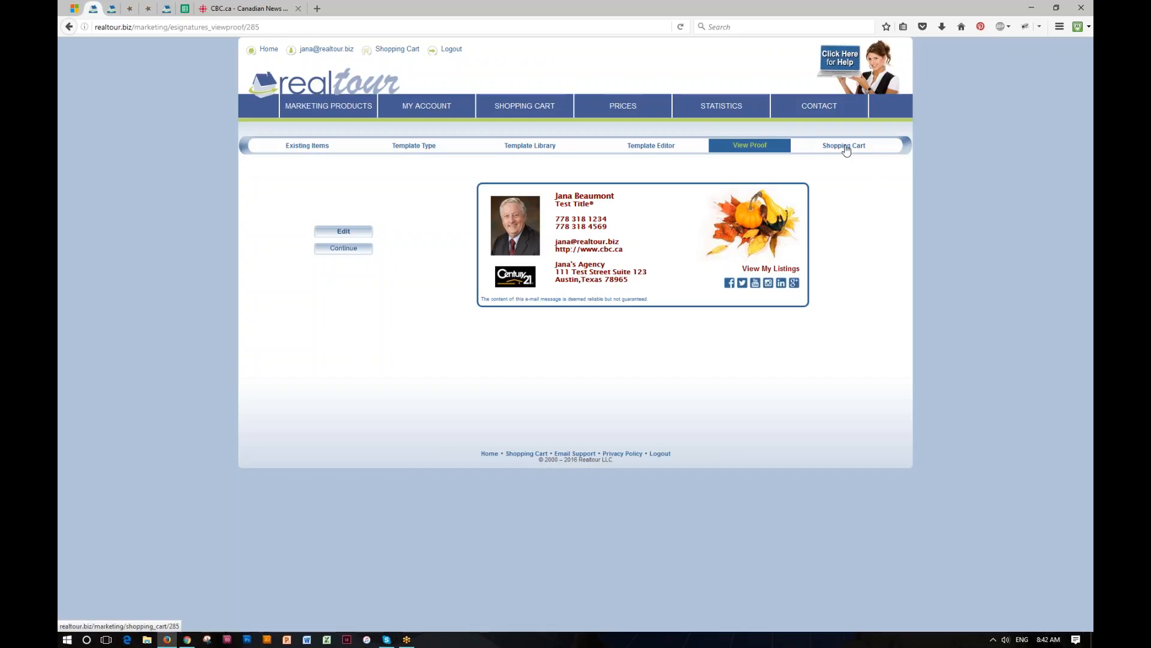
click(846, 150)
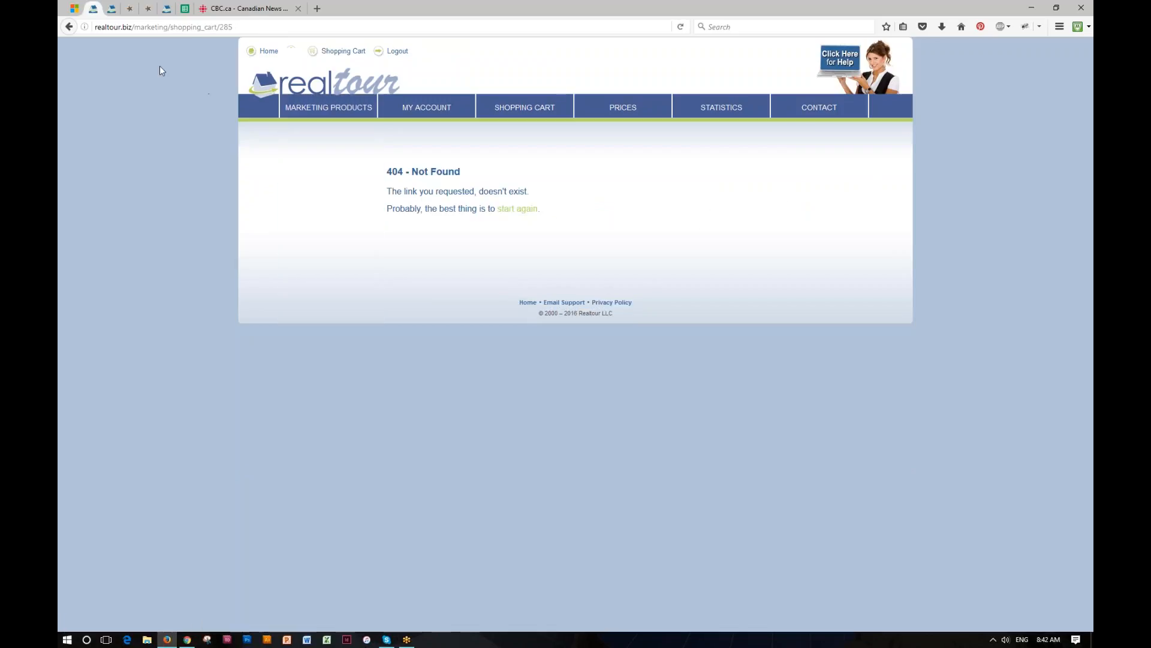
click(69, 27)
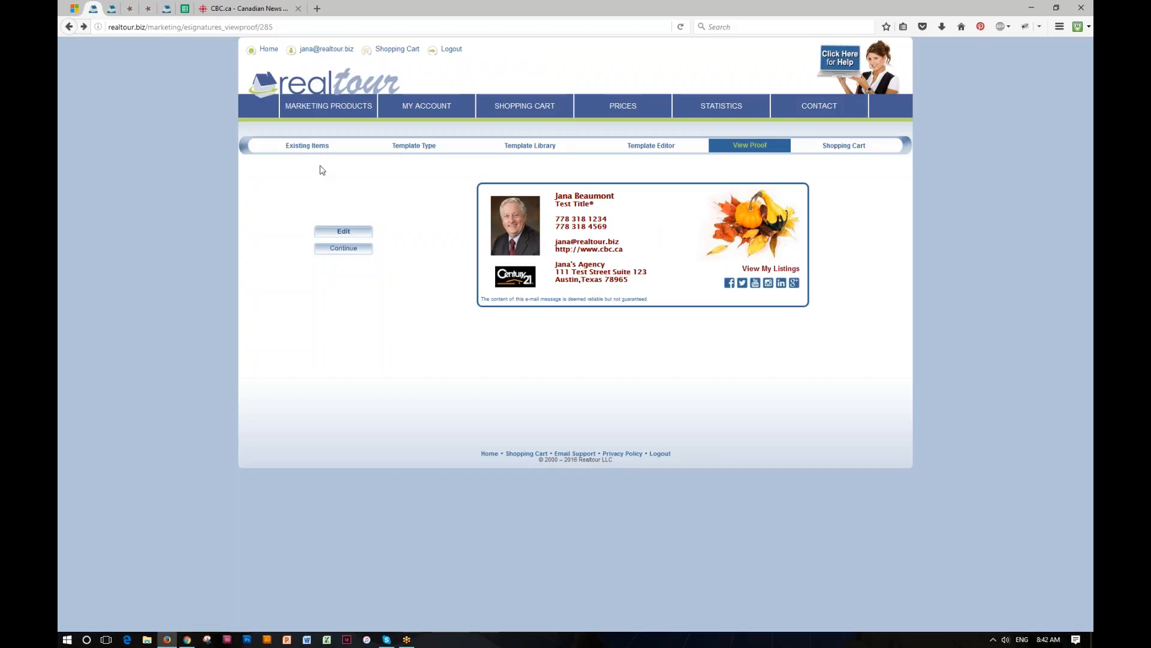
- Replace My Signature 2016's office phone with a new number, proof it, and return to the saved list
click(307, 147)
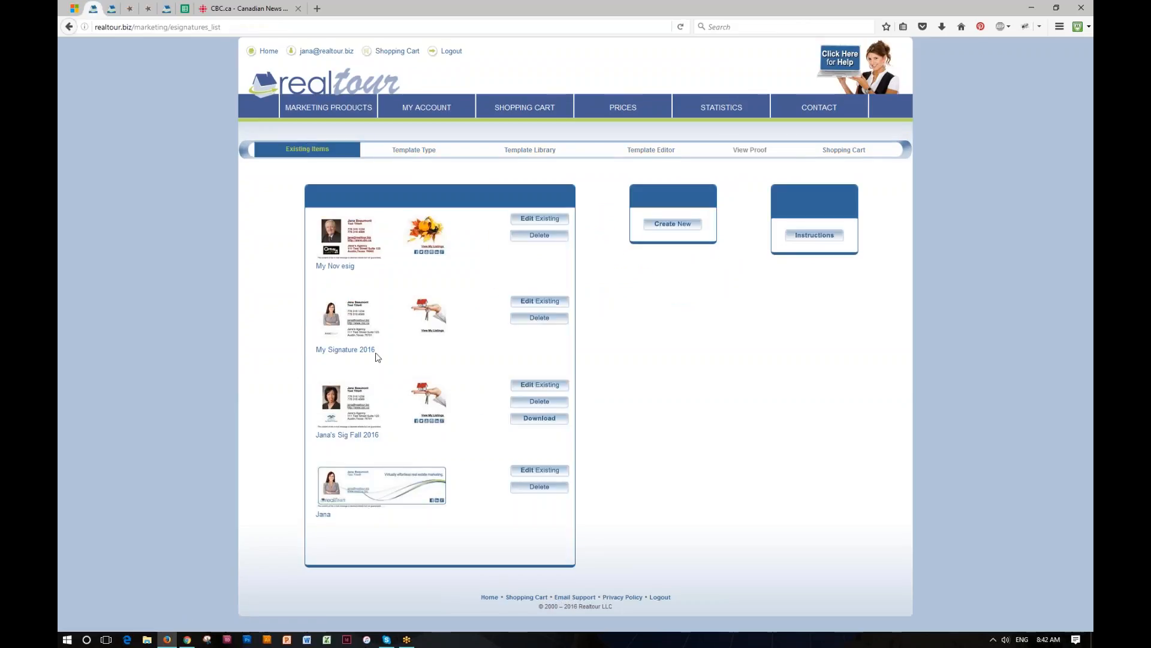
click(540, 303)
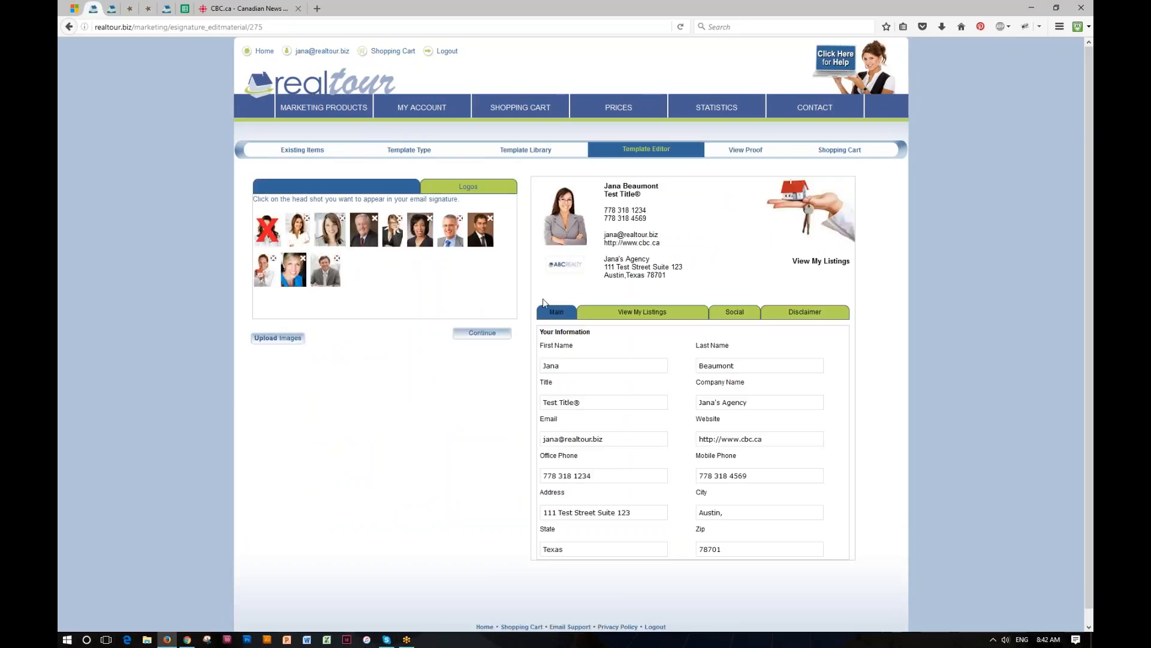
drag(598, 476, 508, 476)
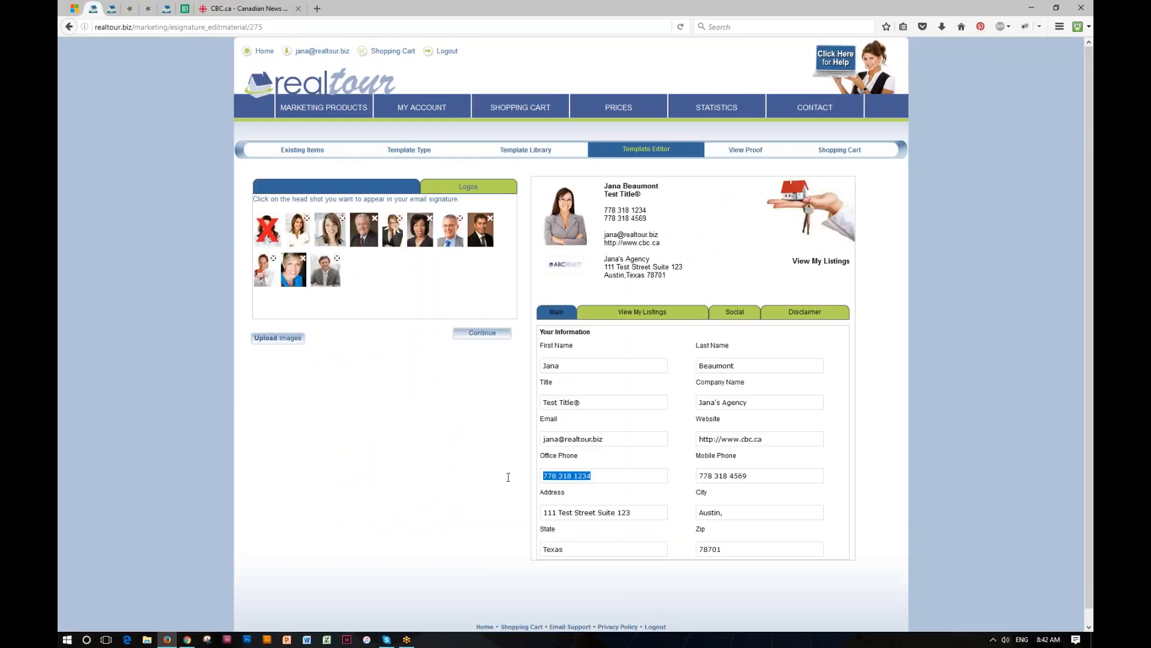
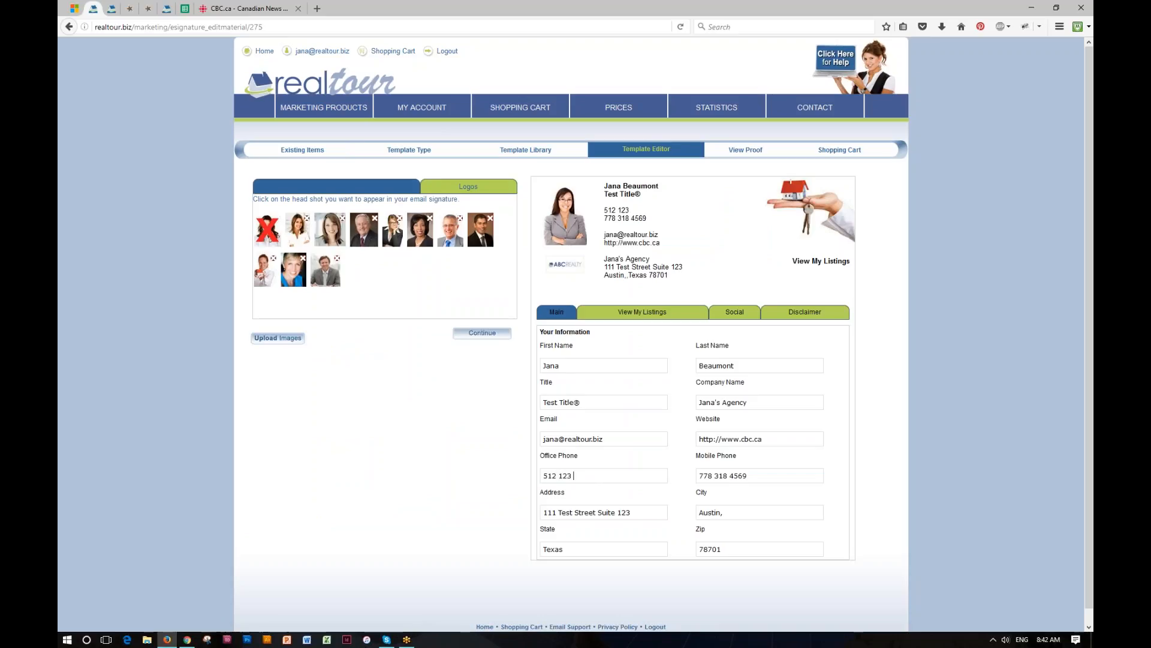
click(742, 153)
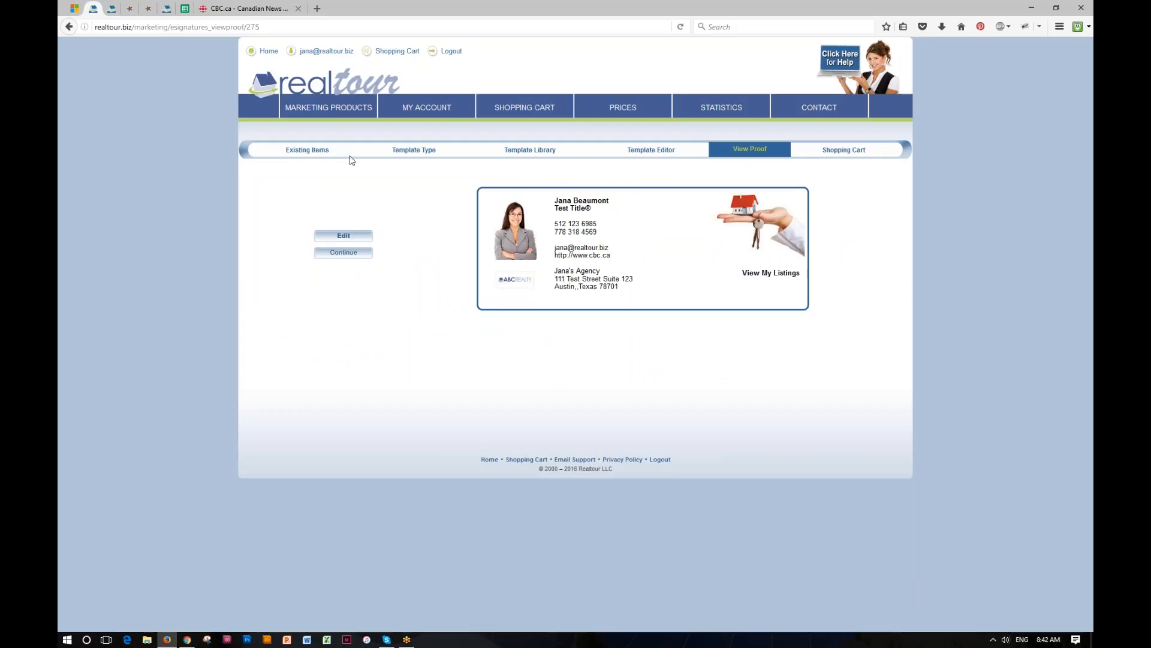
click(313, 153)
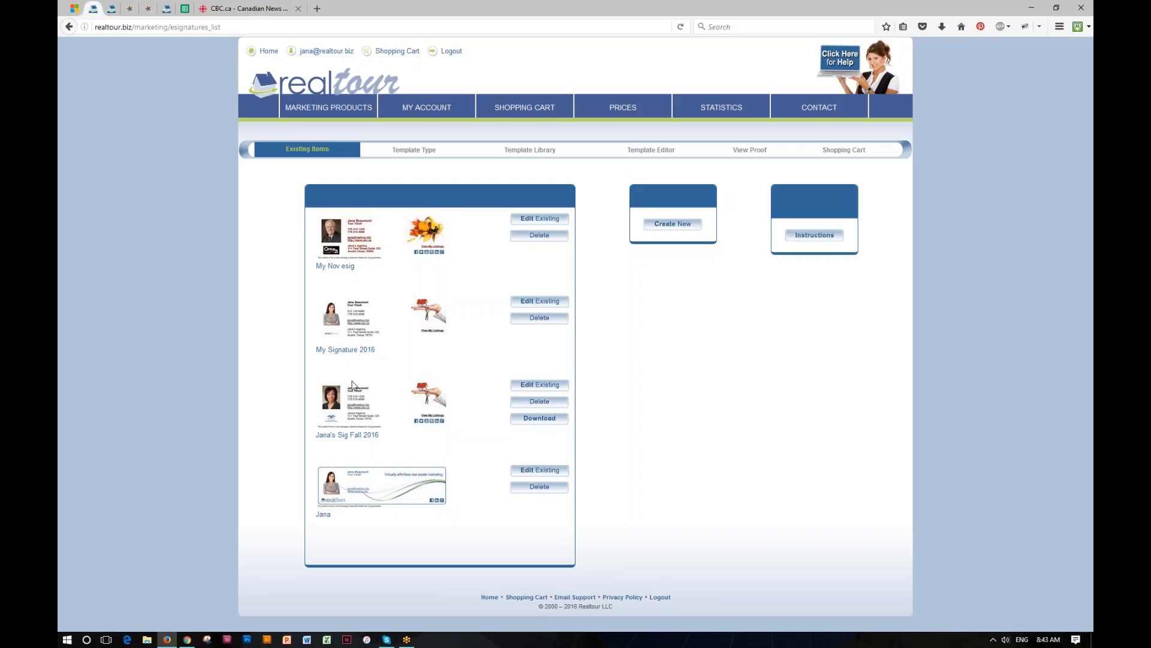
- Download the Fall 2016 signature as emailSignature.html and open the saved file
click(534, 423)
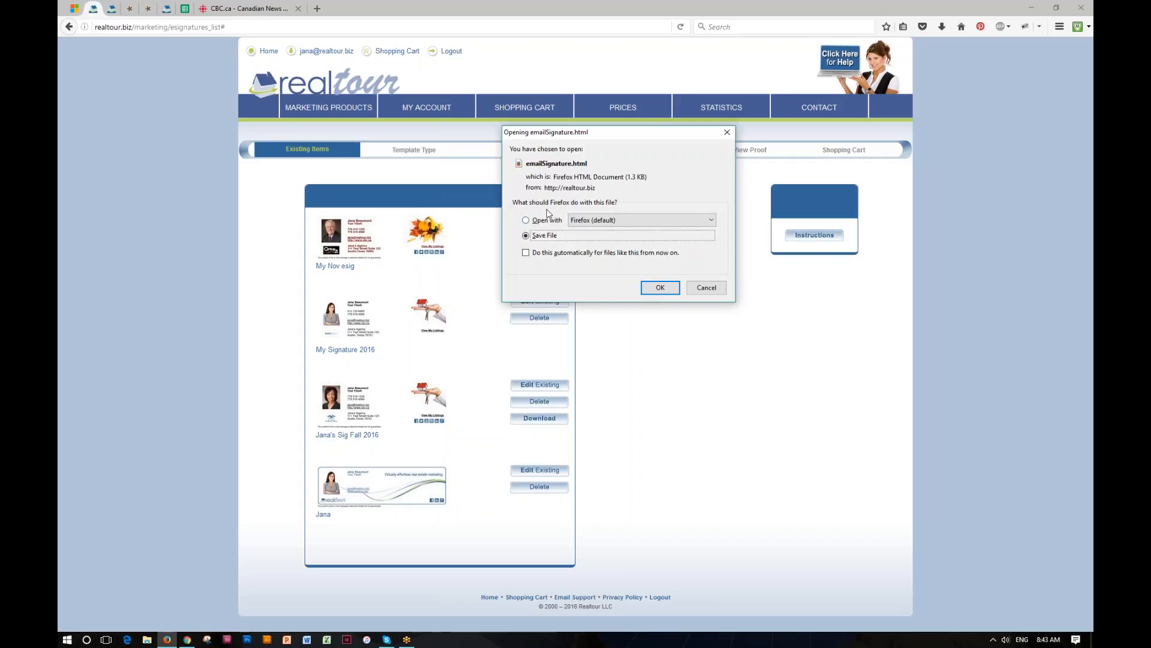
click(657, 289)
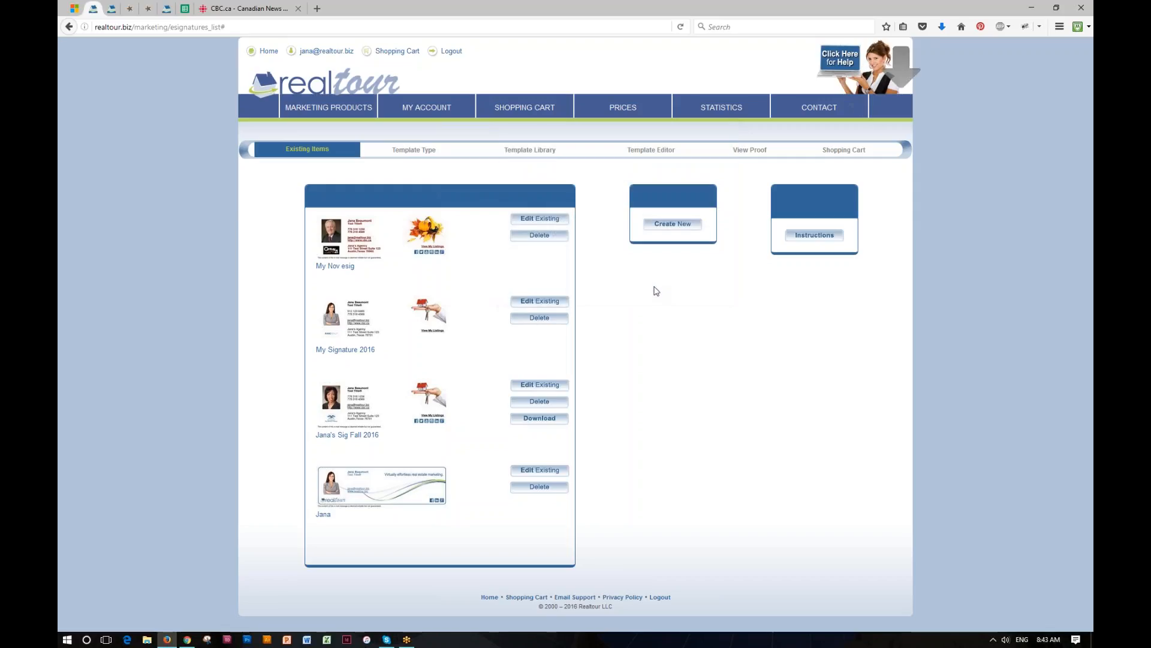
click(943, 26)
click(820, 61)
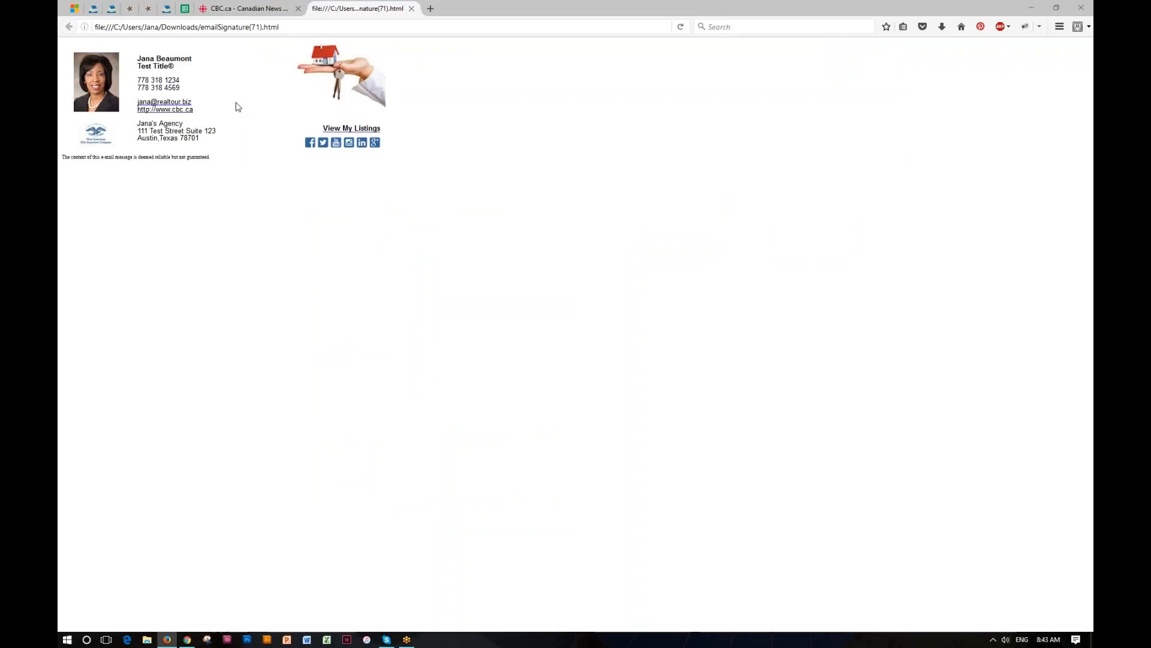
- Return to Realtour's saved signatures list and bring up the email setup instructions
click(93, 9)
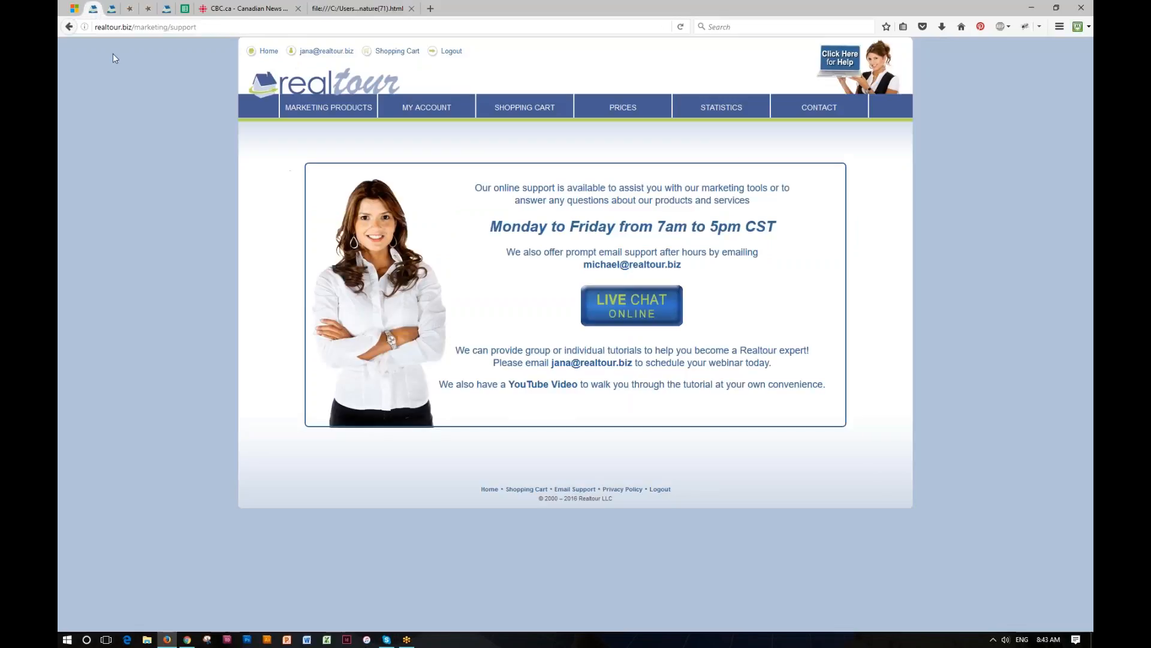
click(70, 27)
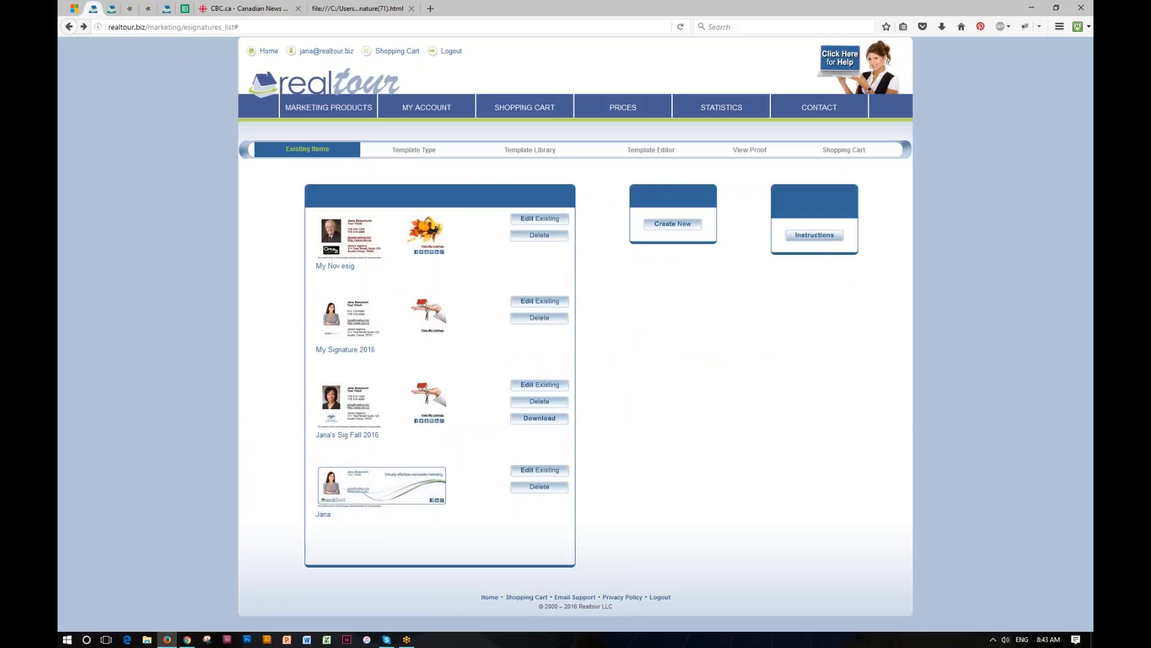
click(818, 238)
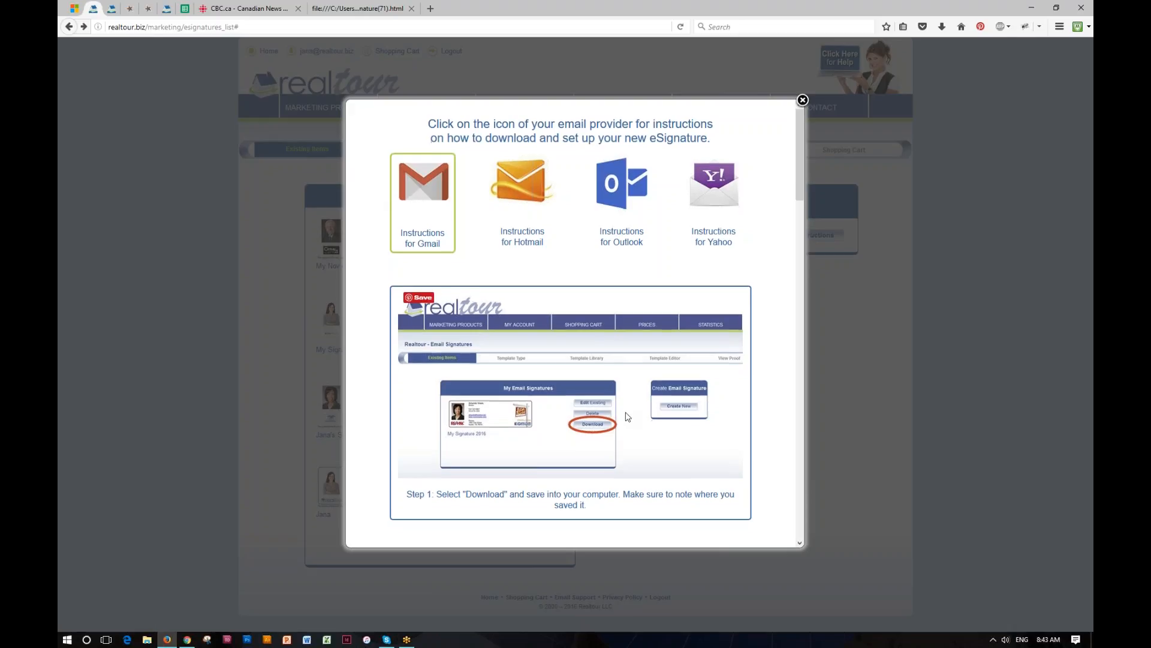
- Read through the email provider setup instructions, close them, and view emailSignature(71).html again
scroll(628, 416, down, 3)
scroll(627, 417, down, 2)
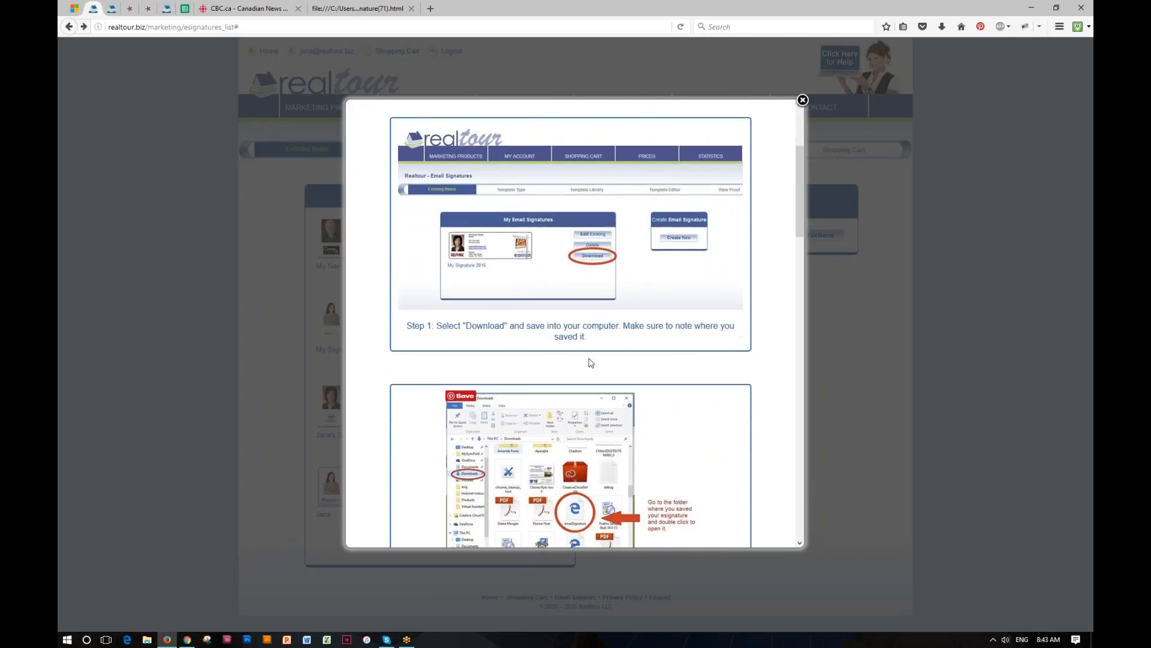
scroll(585, 371, down, 3)
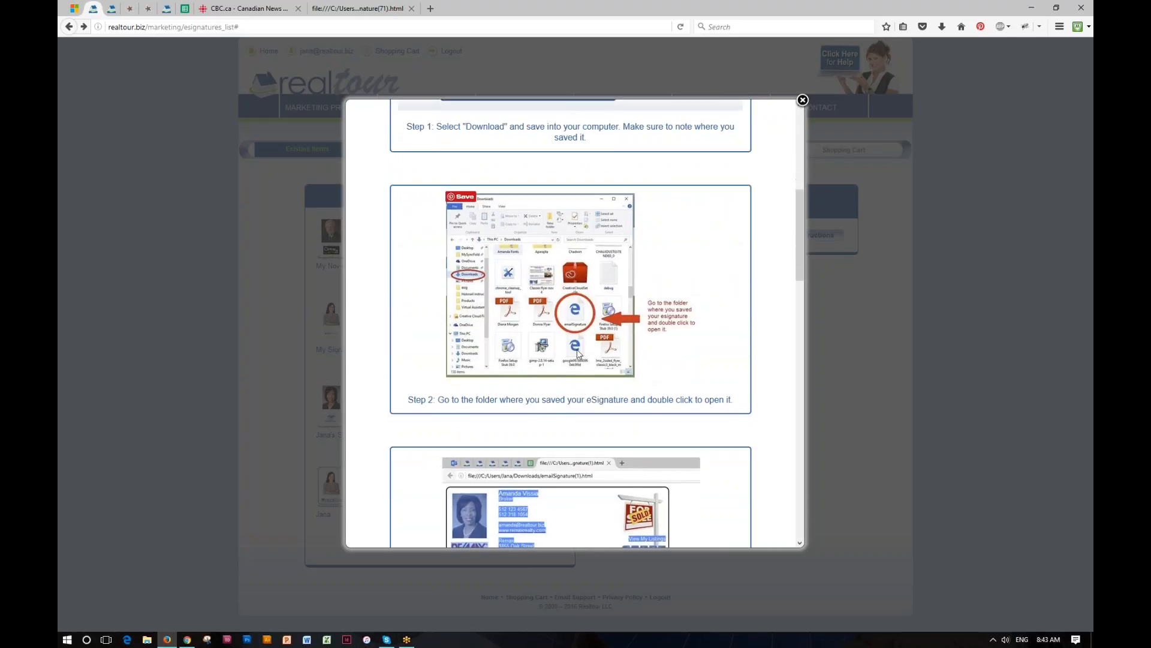
scroll(615, 368, down, 8)
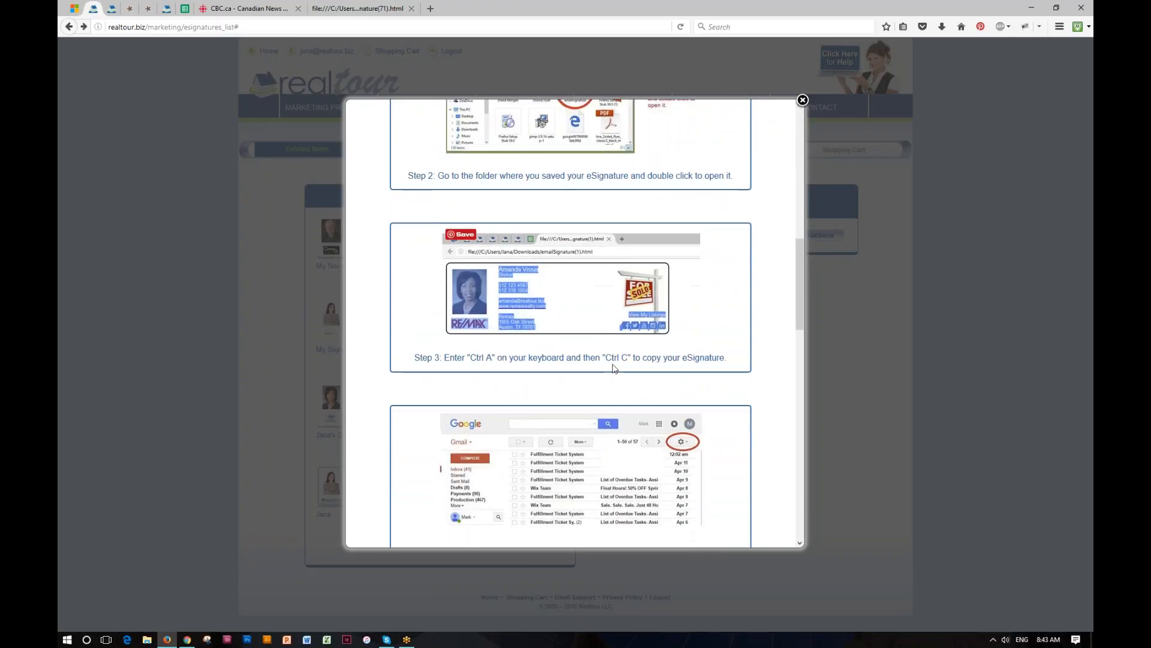
scroll(614, 368, down, 8)
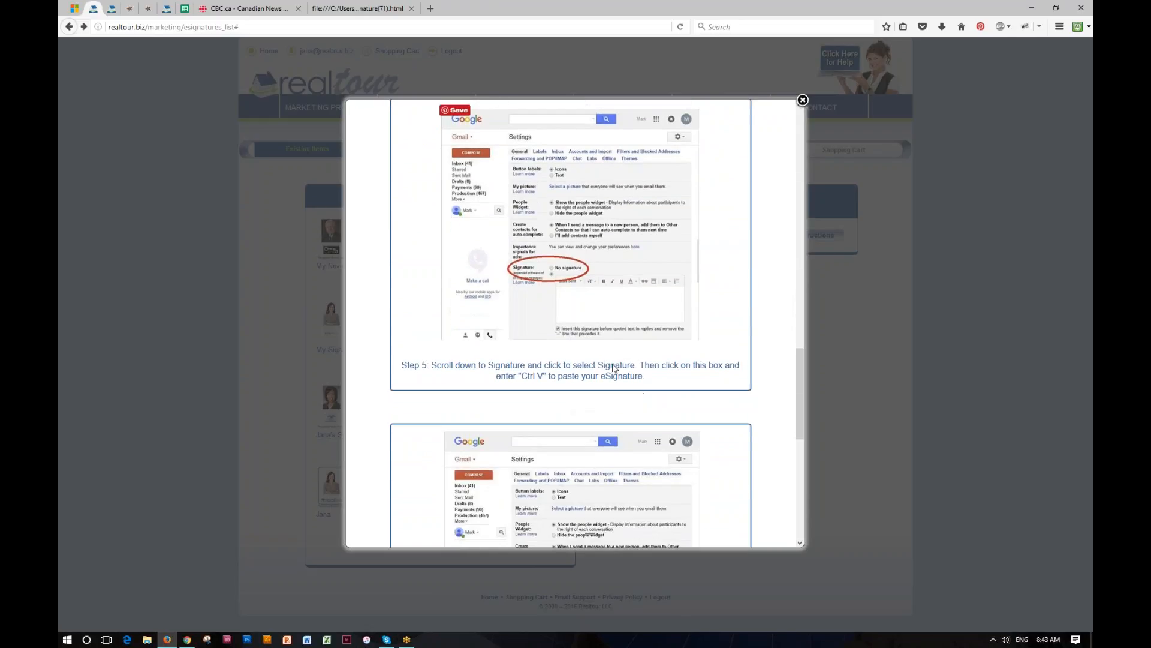
scroll(615, 370, down, 7)
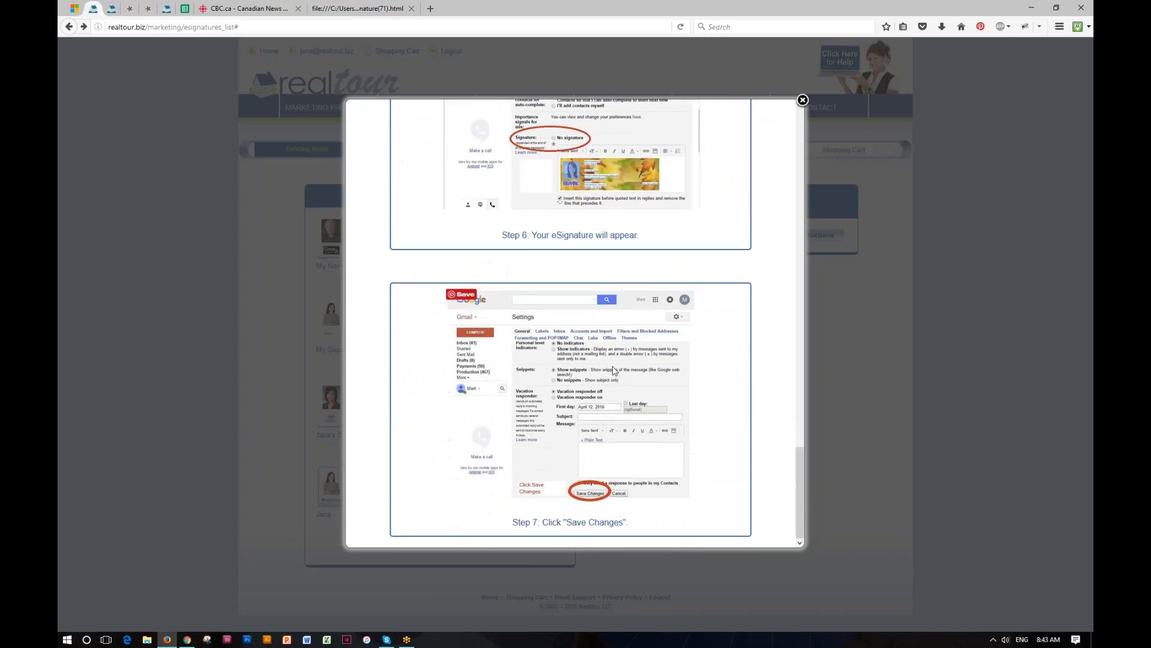
scroll(615, 370, up, 5)
scroll(615, 370, up, 15)
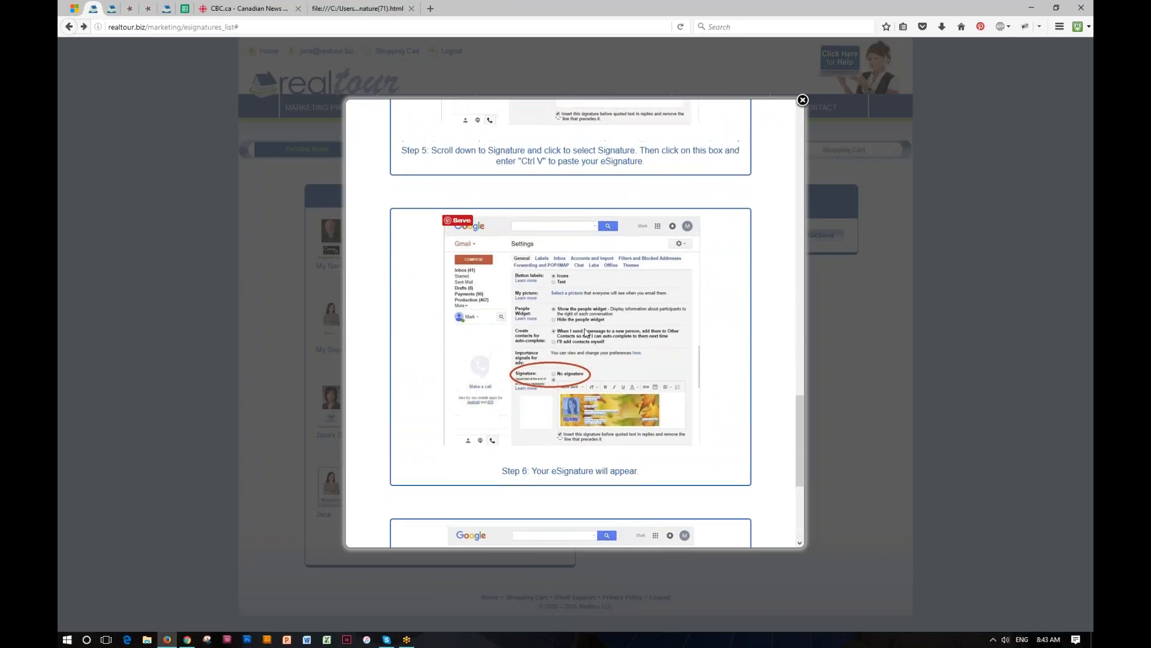
scroll(581, 329, up, 5)
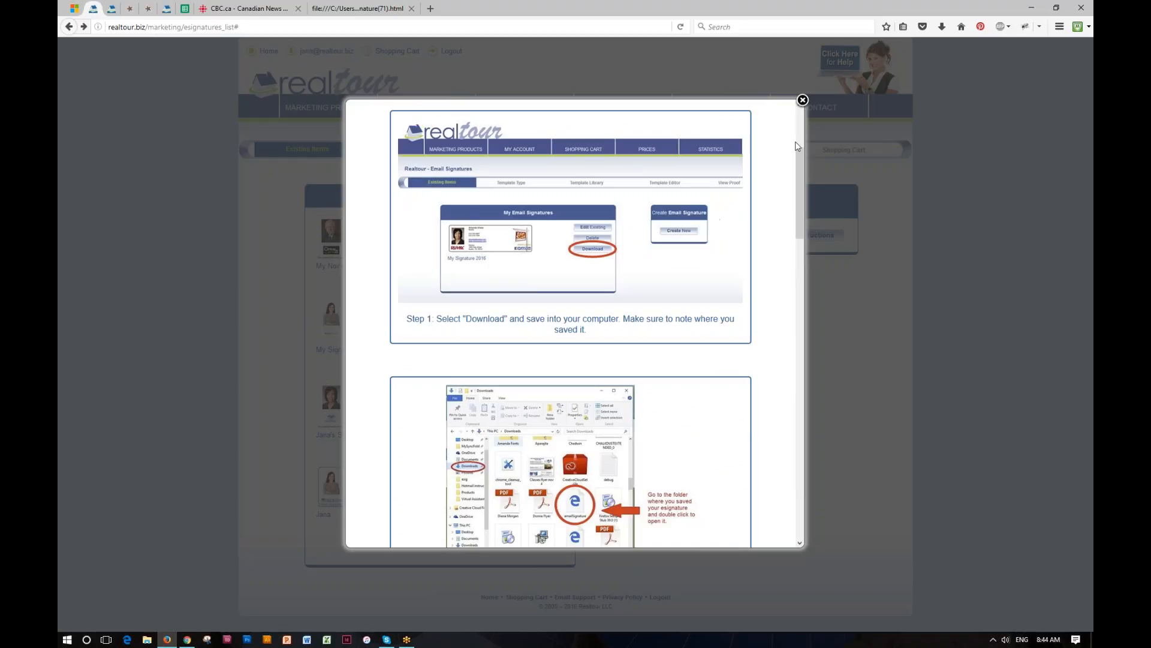
click(803, 100)
click(361, 10)
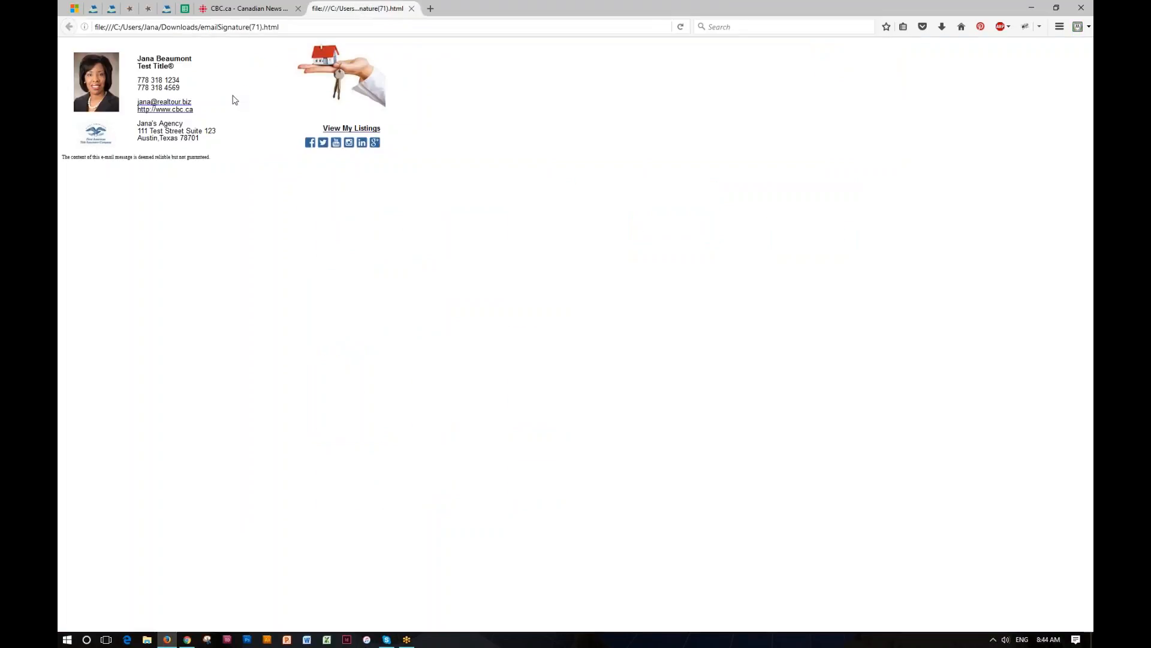
- Select the entire downloaded signature for copying, then go back to Realtour's dashboard home
key(ctrl+a)
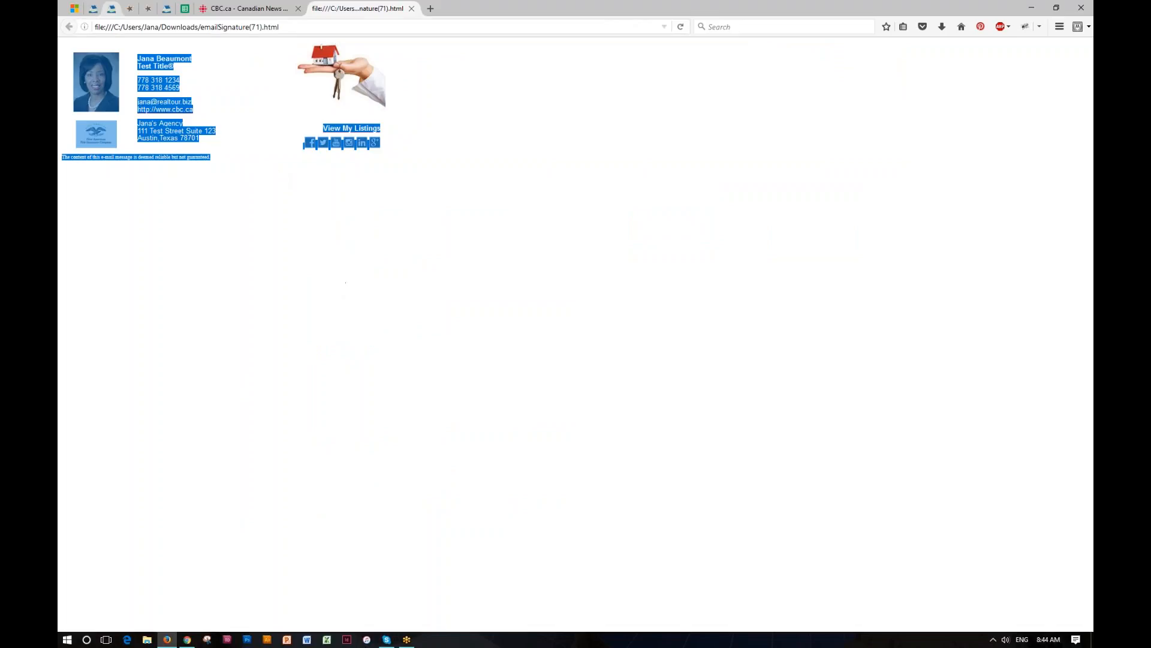
click(94, 10)
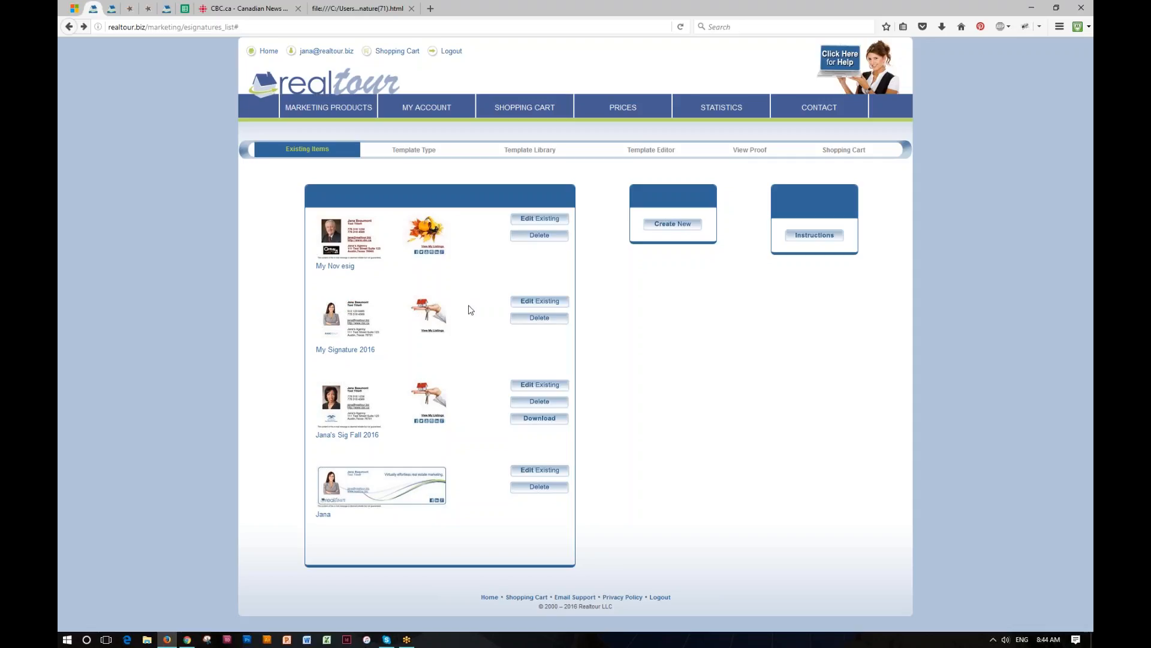
click(362, 86)
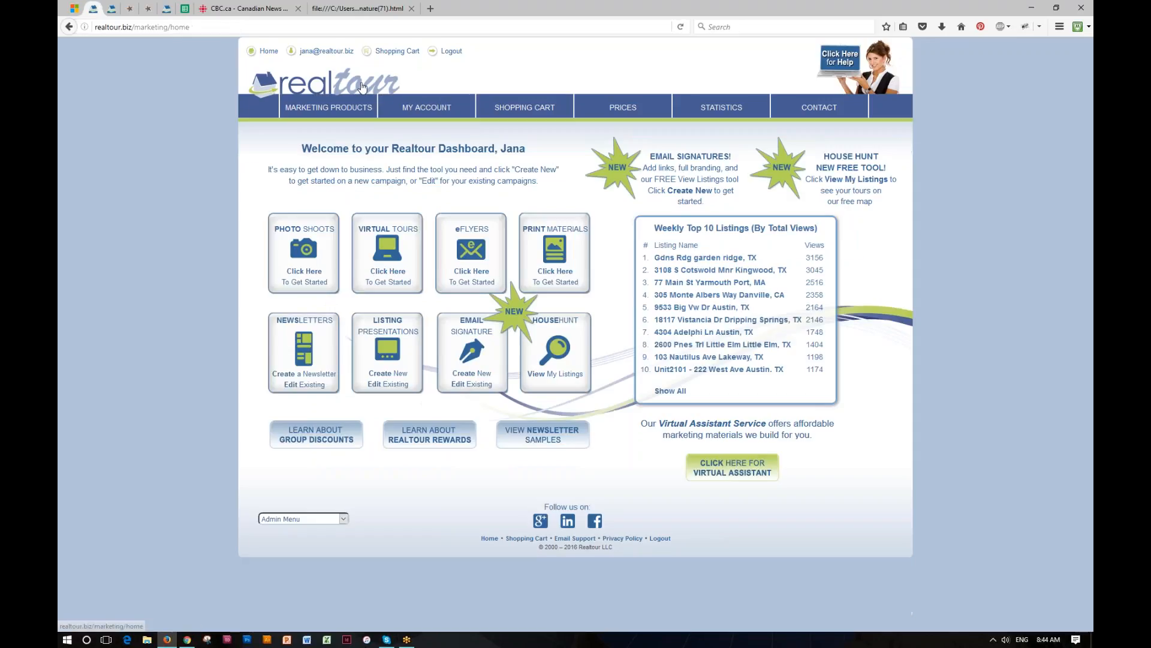